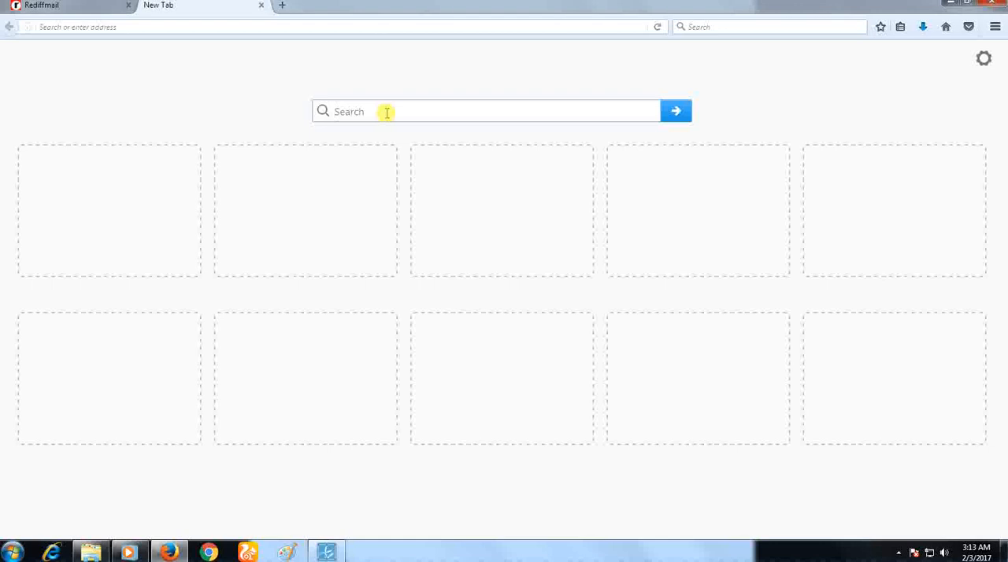
Step: Search the web for NEET and open the official NEET (UG) 2017 site at cbseneet.nic.in
type("NEET")
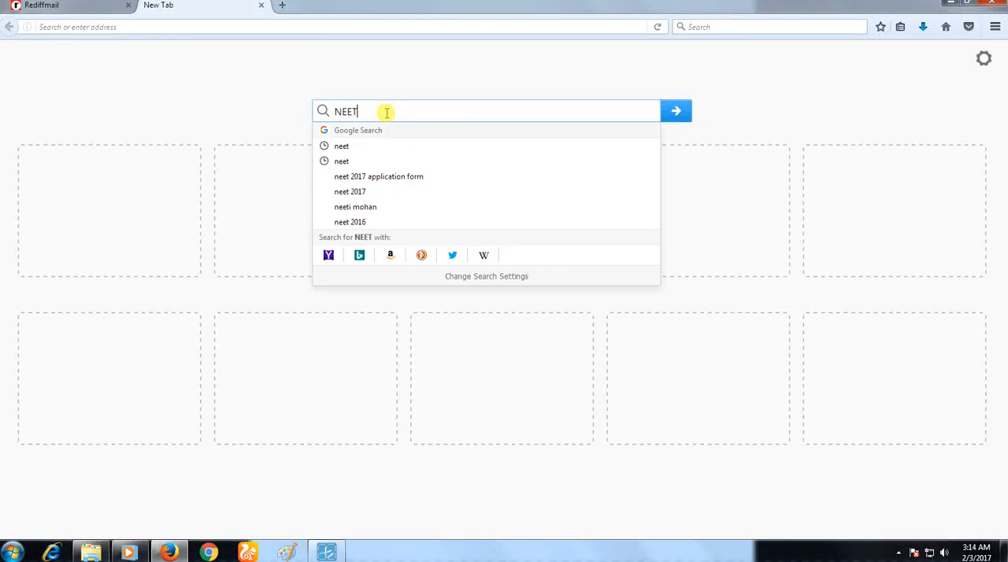
key("Return")
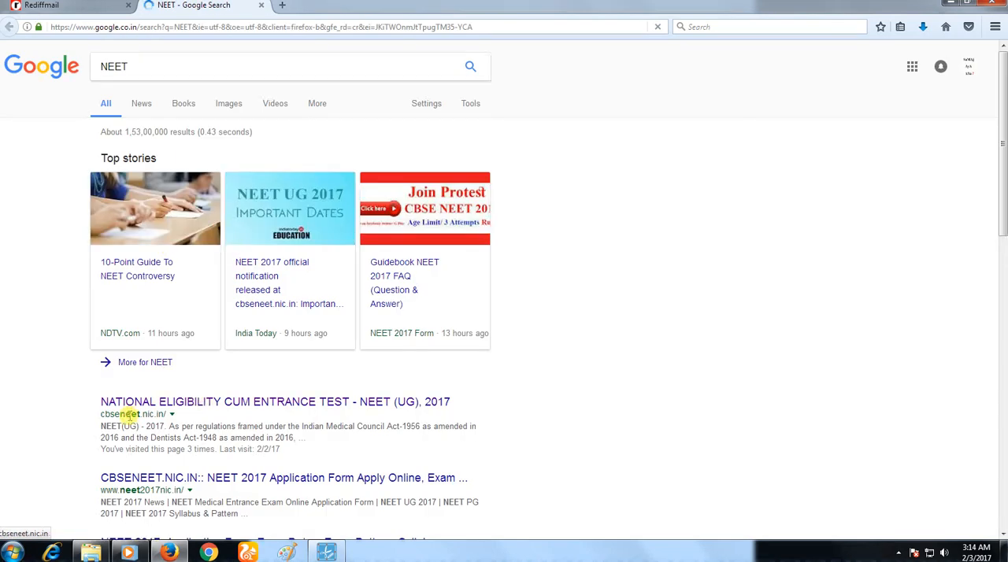
left_click(191, 407)
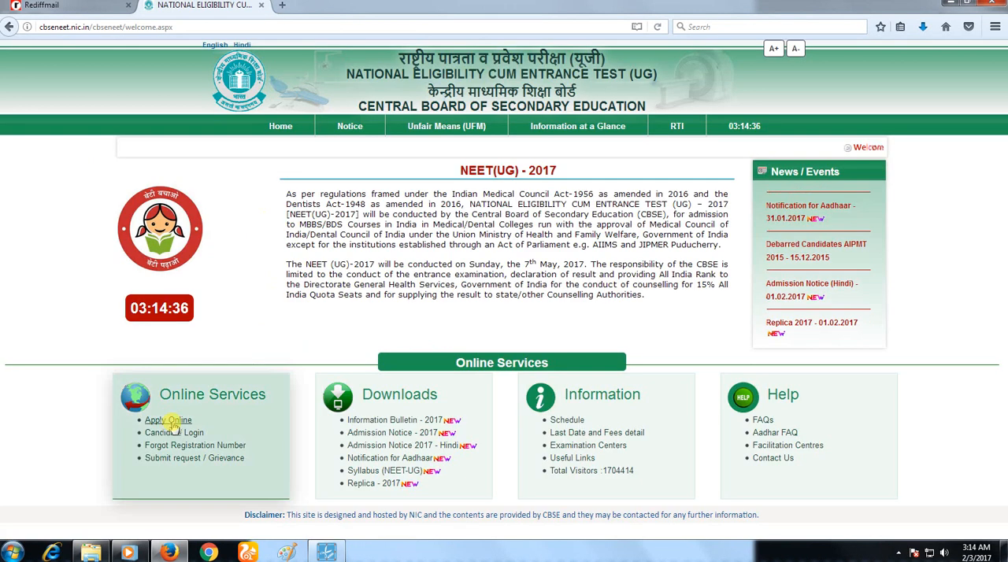
Step: Start an online application and proceed past the instructions to the NEET (UG) 2017 new registration form
left_click(173, 423)
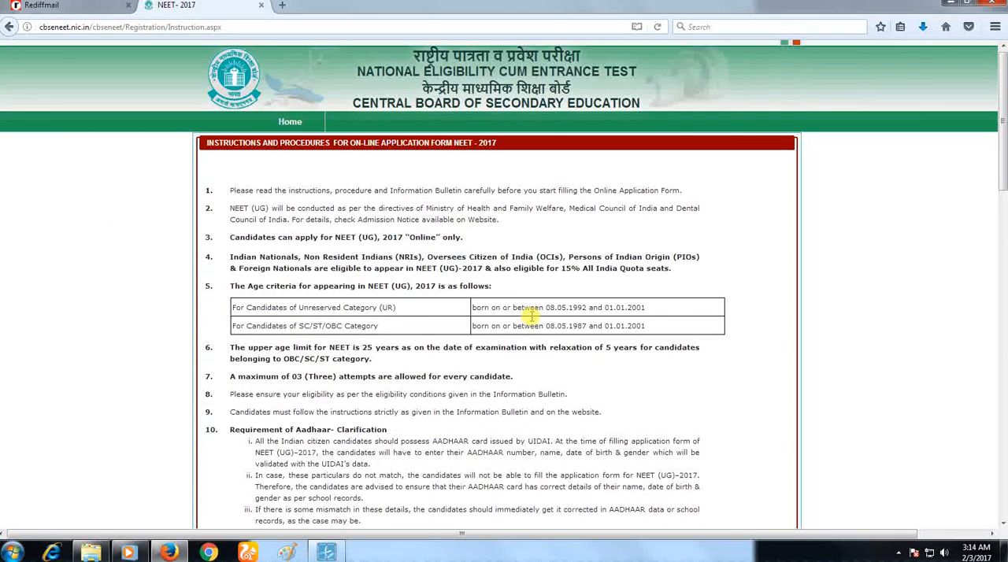
scroll(531, 316, "down", 4)
scroll(534, 314, "down", 5)
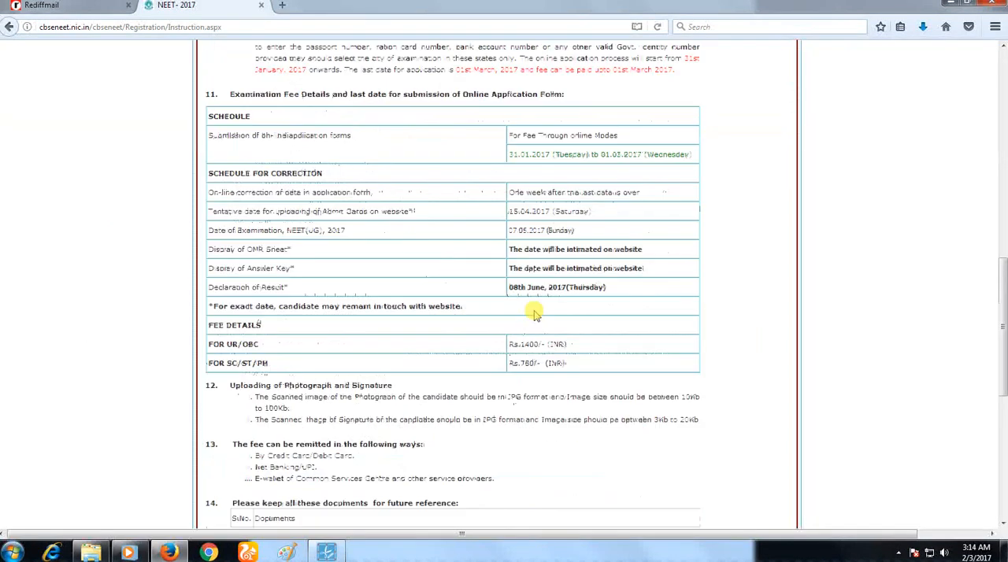
scroll(534, 314, "down", 5)
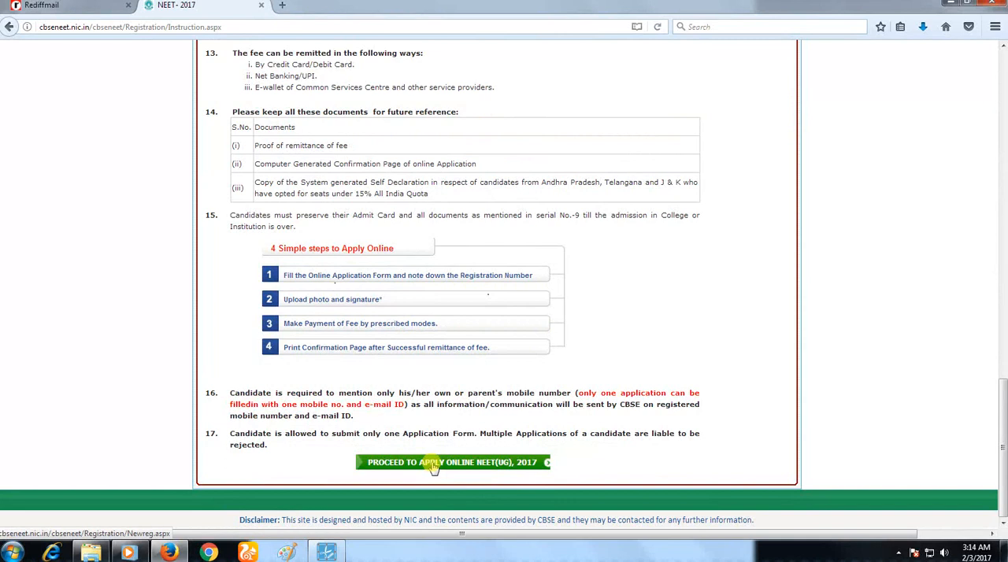
left_click(433, 466)
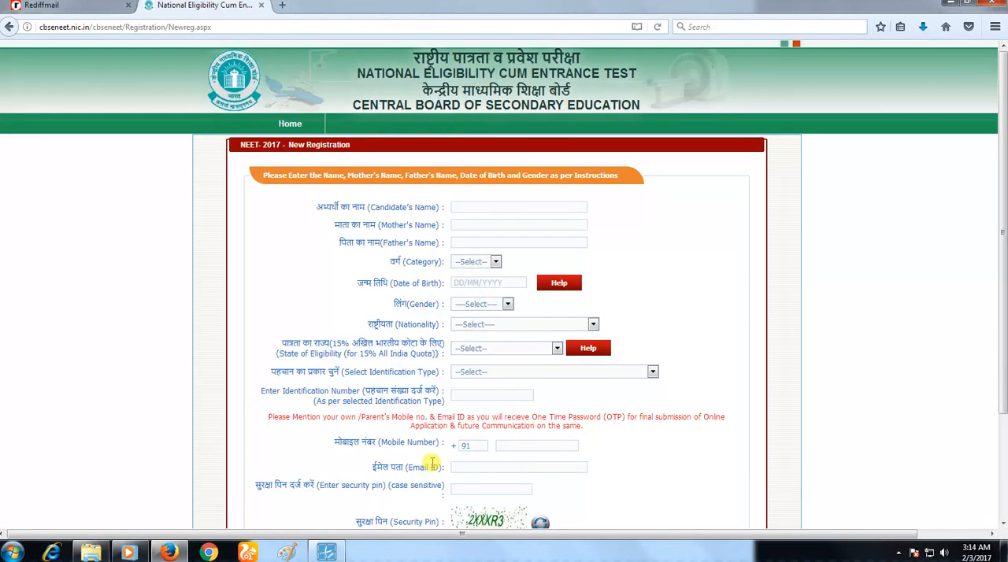
Step: Enter the candidate's full name in capital letters
left_click(502, 204)
type("v")
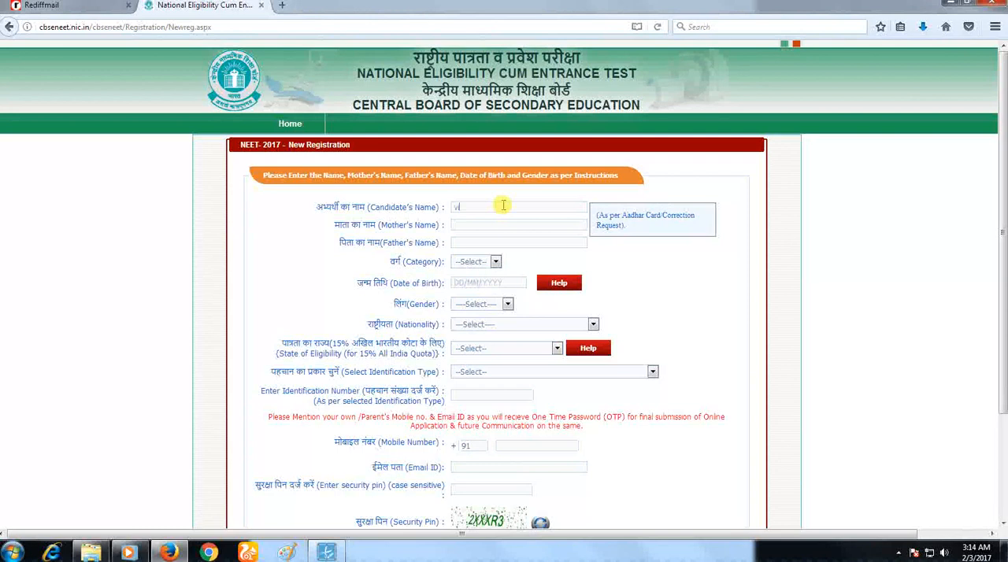
type("ivek")
key("BackSpace")
key("BackSpace")
key("BackSpace")
key("BackSpace")
key("BackSpace")
key("BackSpace")
key("Tab")
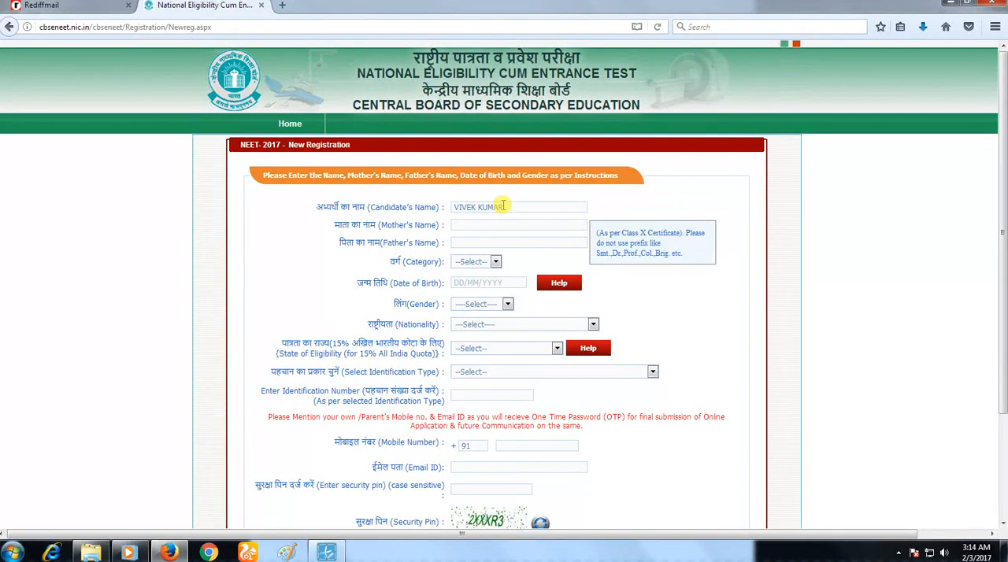
Step: Enter the mother's full name in capital letters, replacing any wrong name put in that field
type("VIKRAM")
key("Tab")
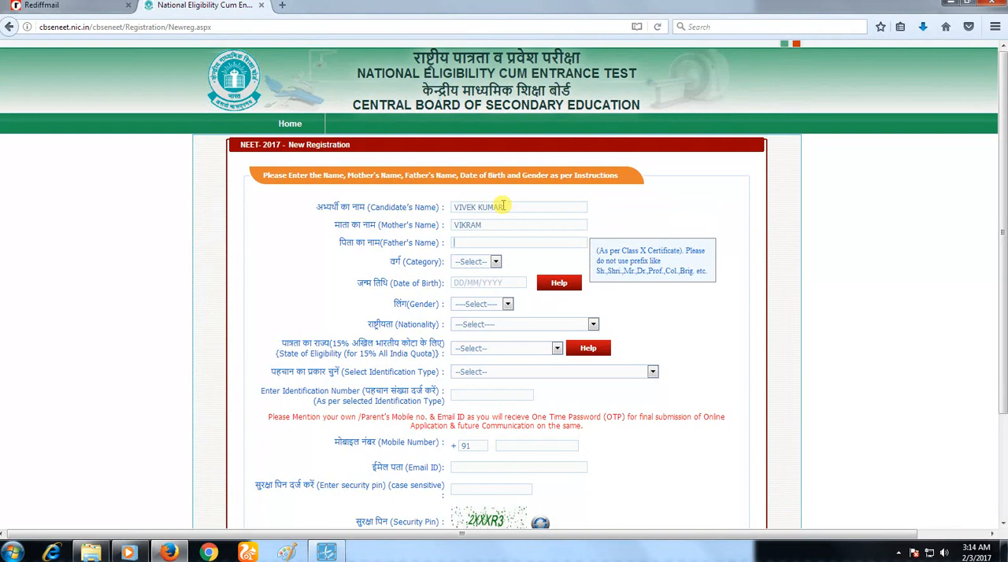
left_click(499, 225)
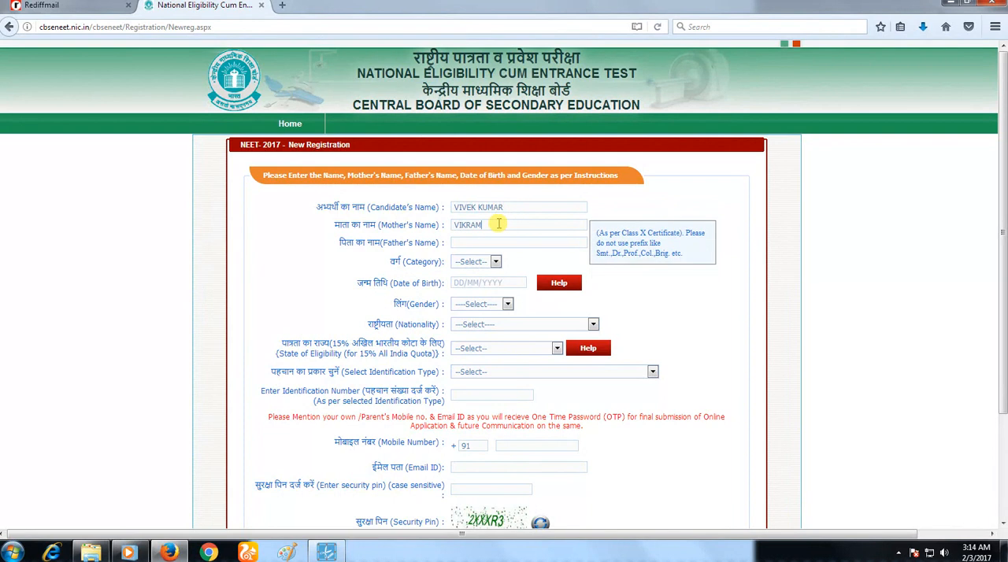
left_click_drag(498, 224, 376, 219)
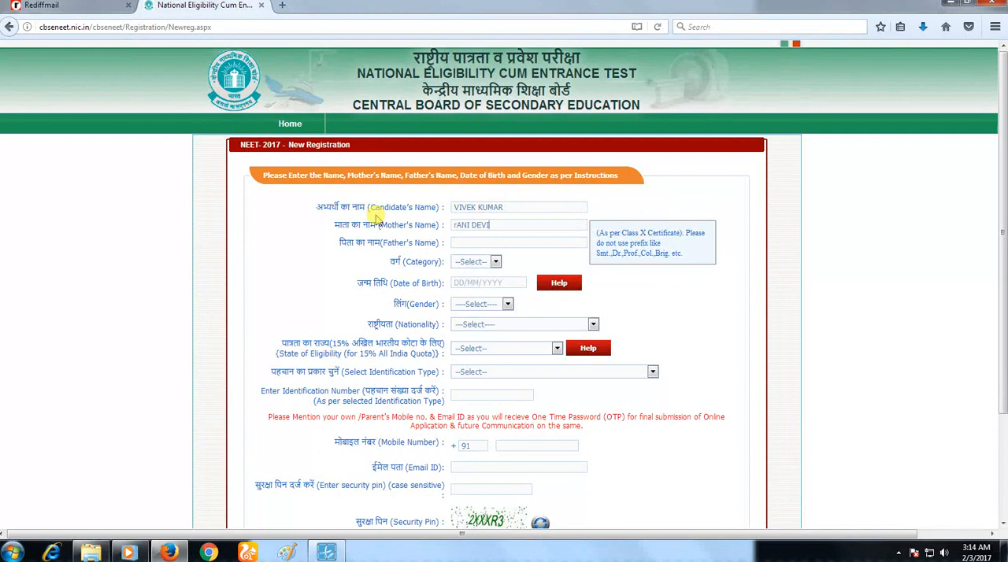
key("Tab")
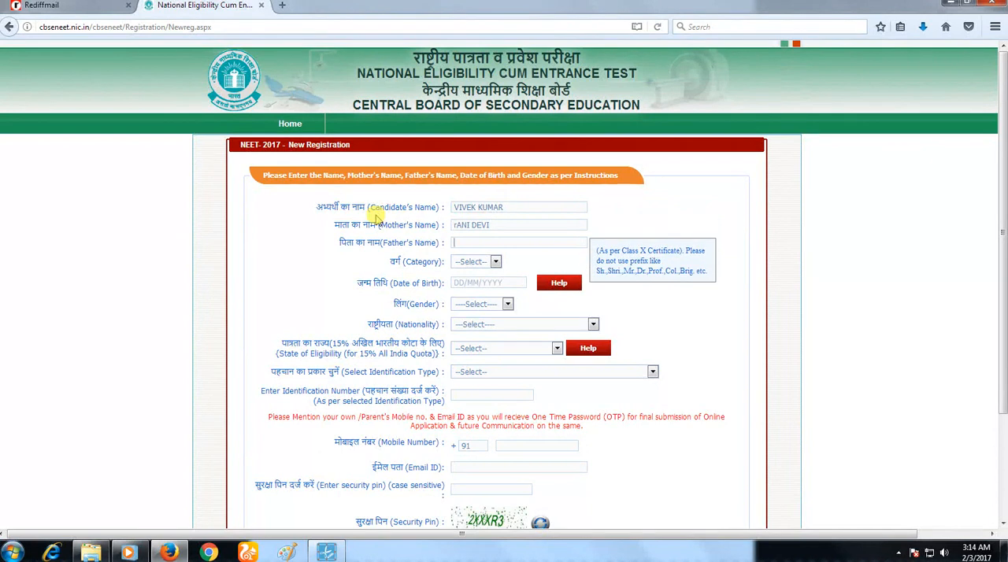
left_click(460, 226)
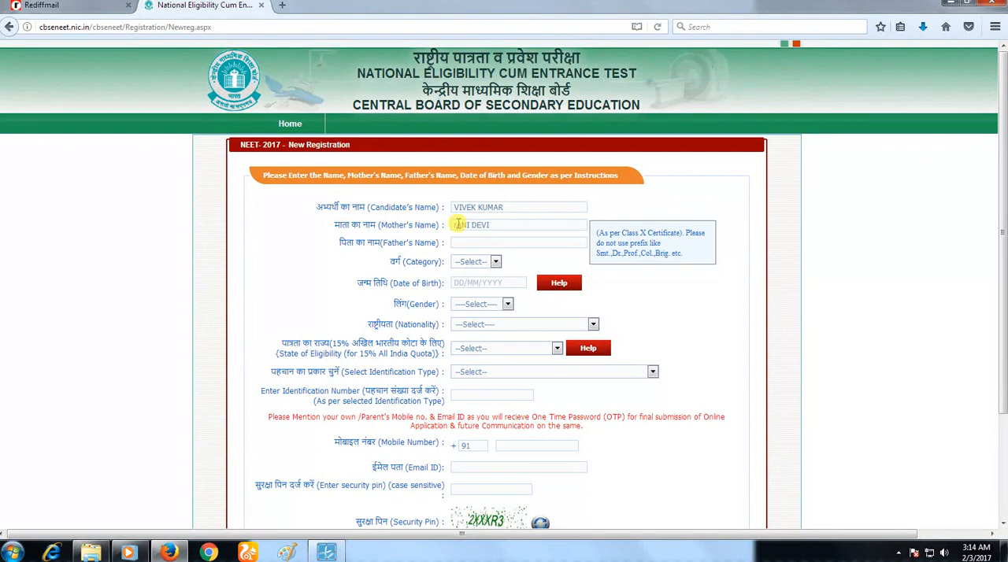
Step: Enter the father's full name in capital letters
left_click(513, 203)
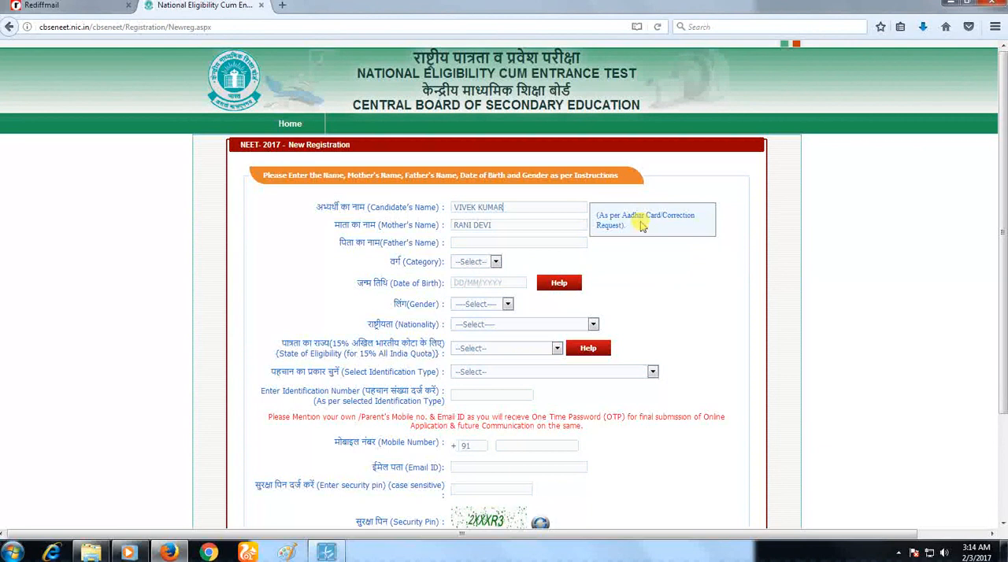
left_click(492, 244)
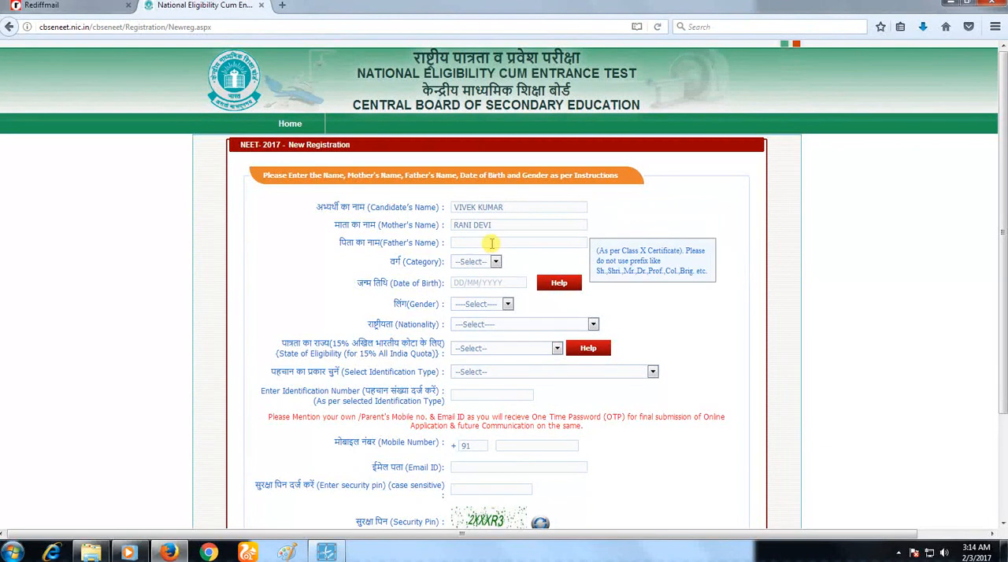
key("Tab")
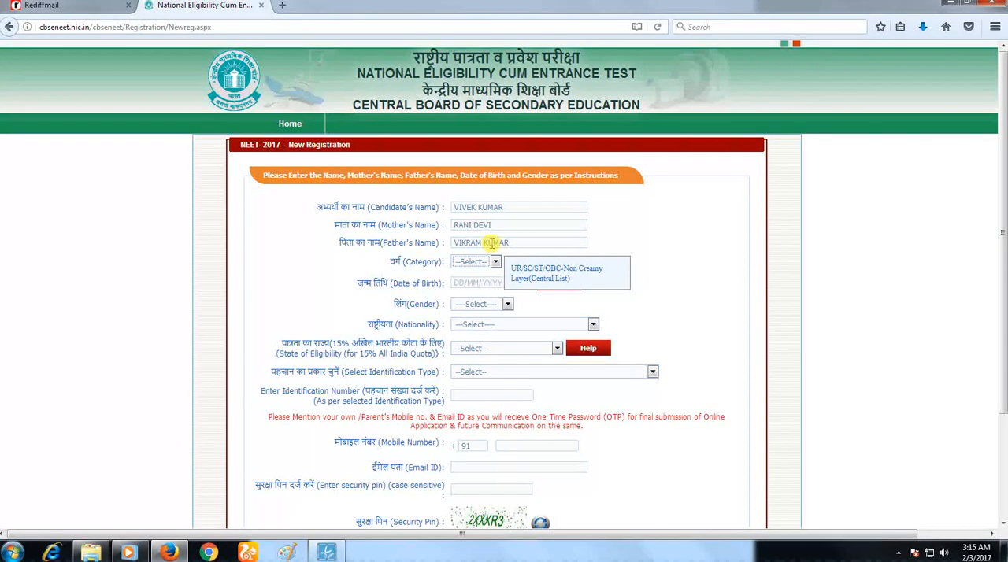
Step: Set the candidate's category to SC and fill in the date of birth
key("s")
key("Tab")
type("0")
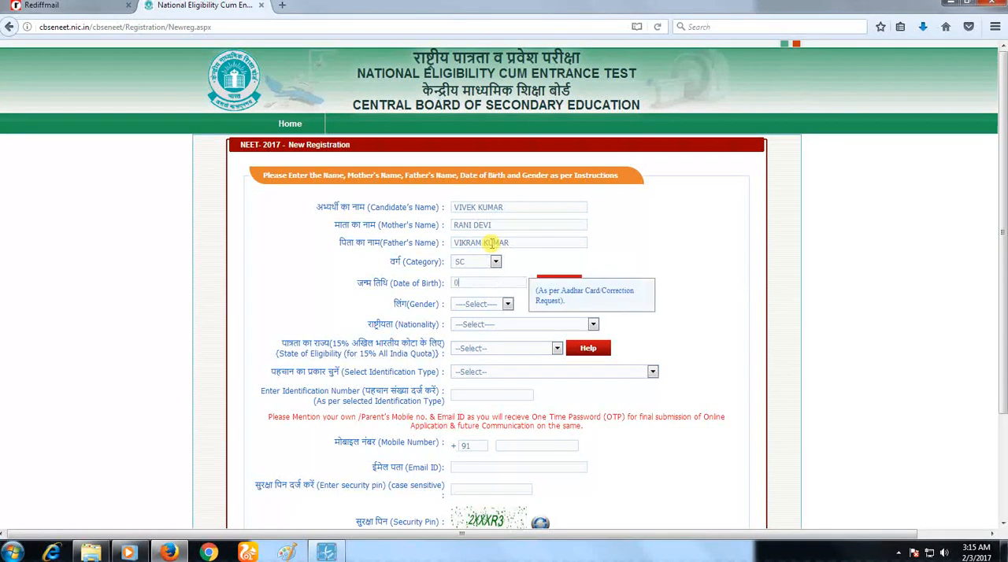
type("1/01/1996")
Step: Set the candidate's gender to Male and the nationality to Indian
left_click(506, 305)
left_click(490, 328)
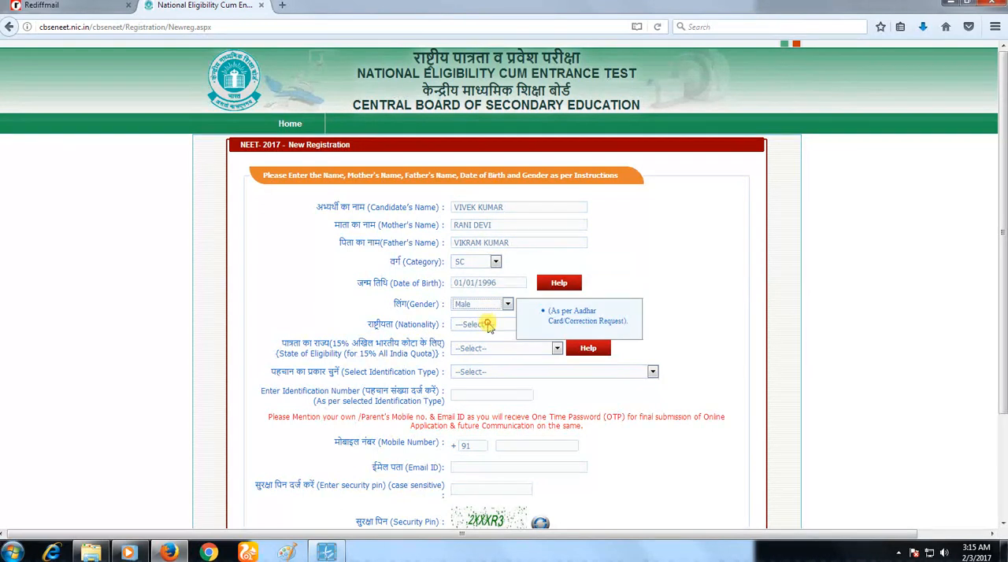
left_click(488, 326)
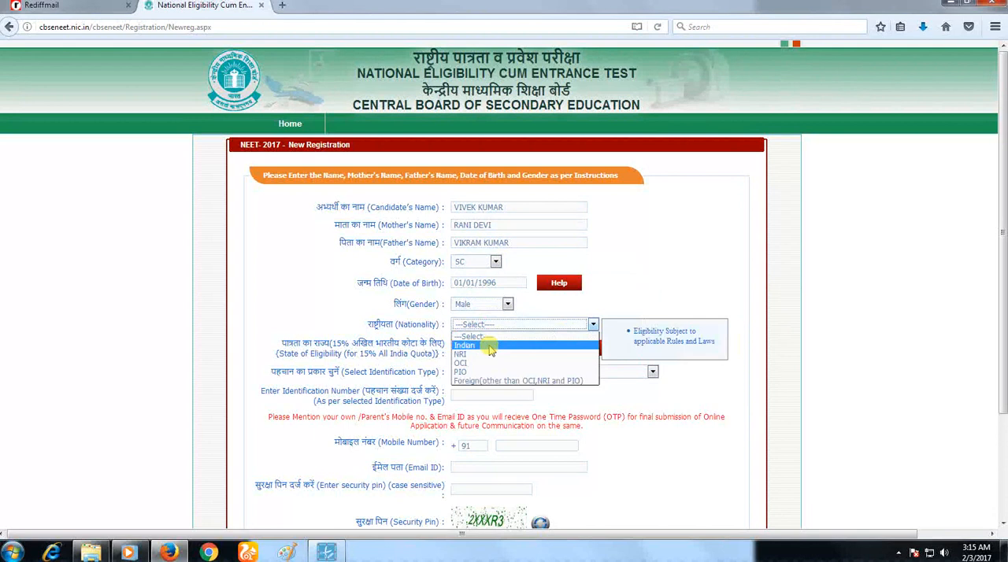
left_click(490, 346)
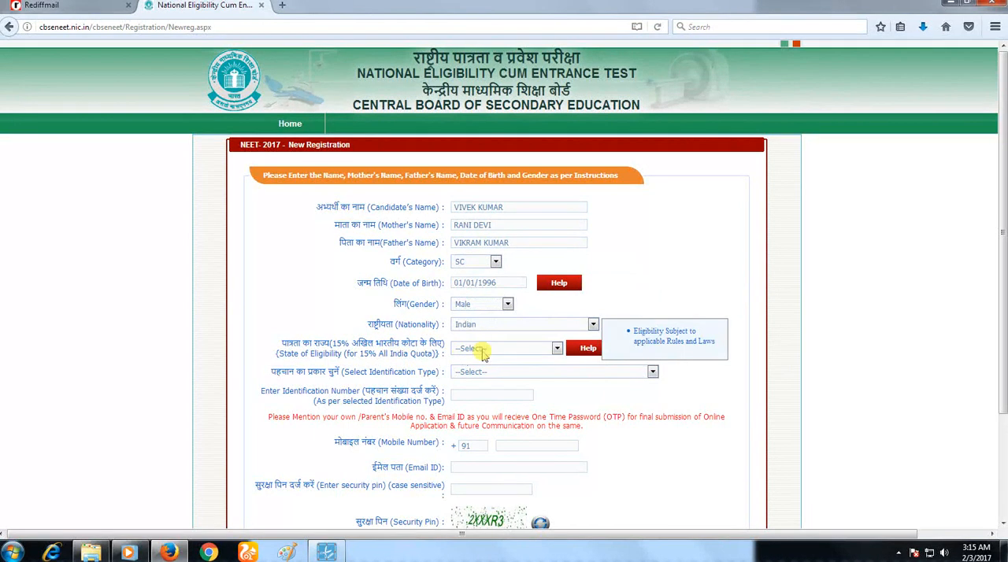
Step: Choose Jammu and Kashmir as the state of eligibility, opt for the self declaration and agree to its proforma
left_click(483, 354)
scroll(480, 370, "down", 3)
left_click(481, 368)
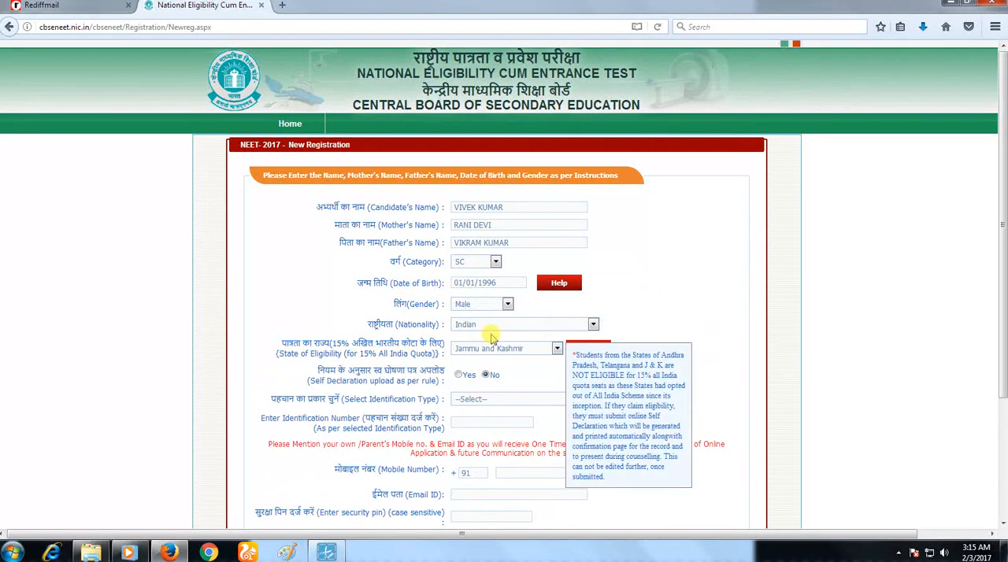
left_click(461, 376)
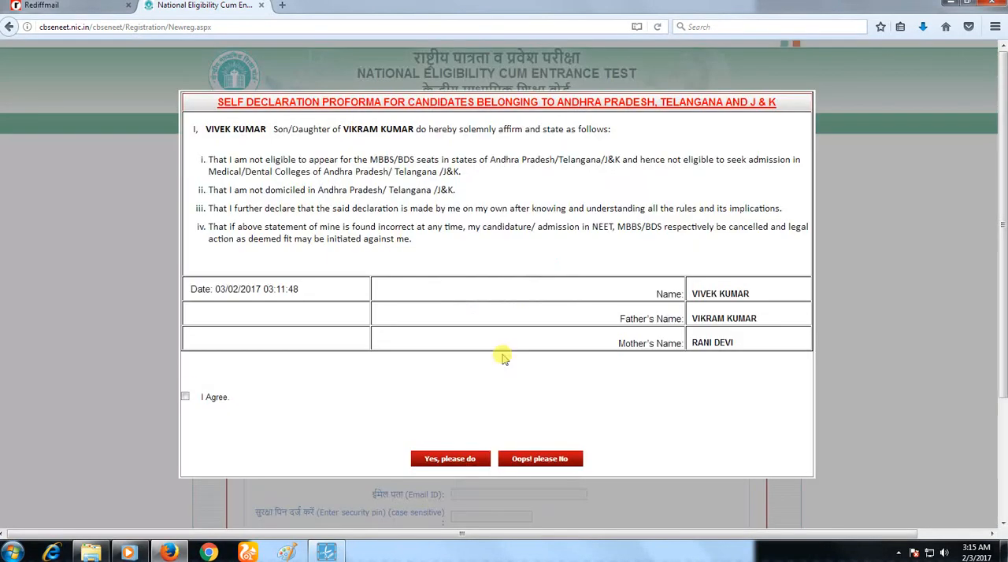
left_click(185, 397)
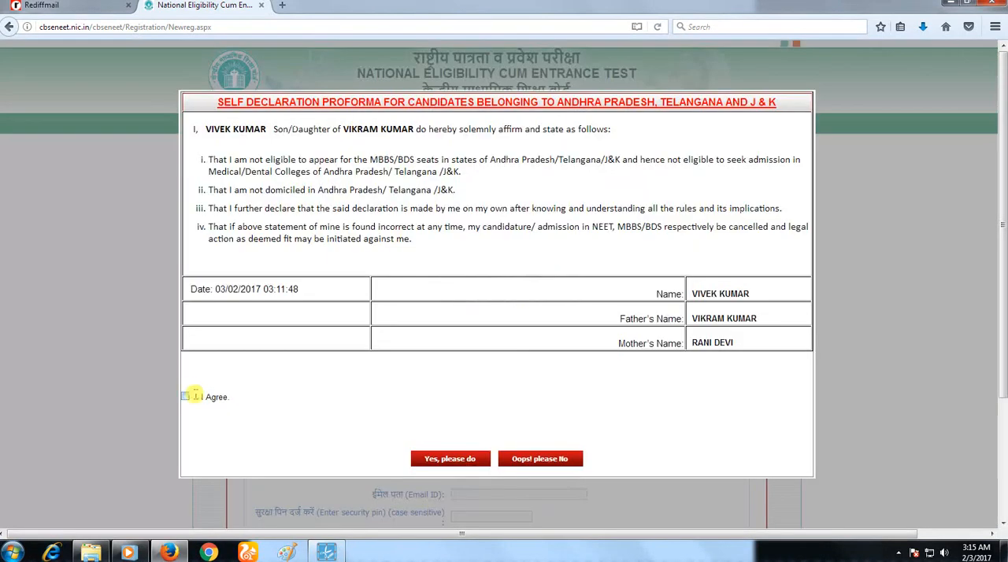
left_click(457, 462)
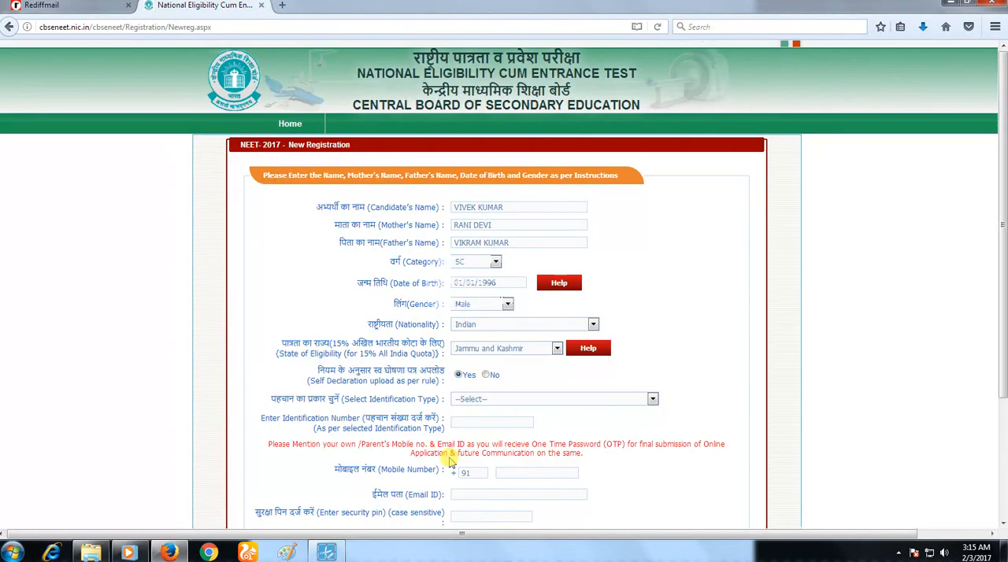
Step: Choose Ration Card as the identification type and enter the ration card number
left_click(493, 399)
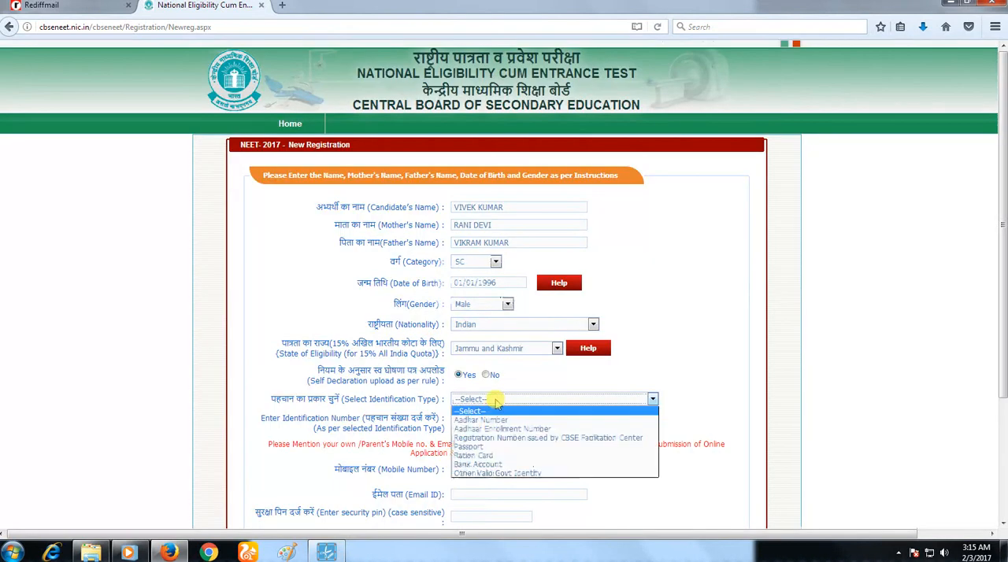
left_click(487, 456)
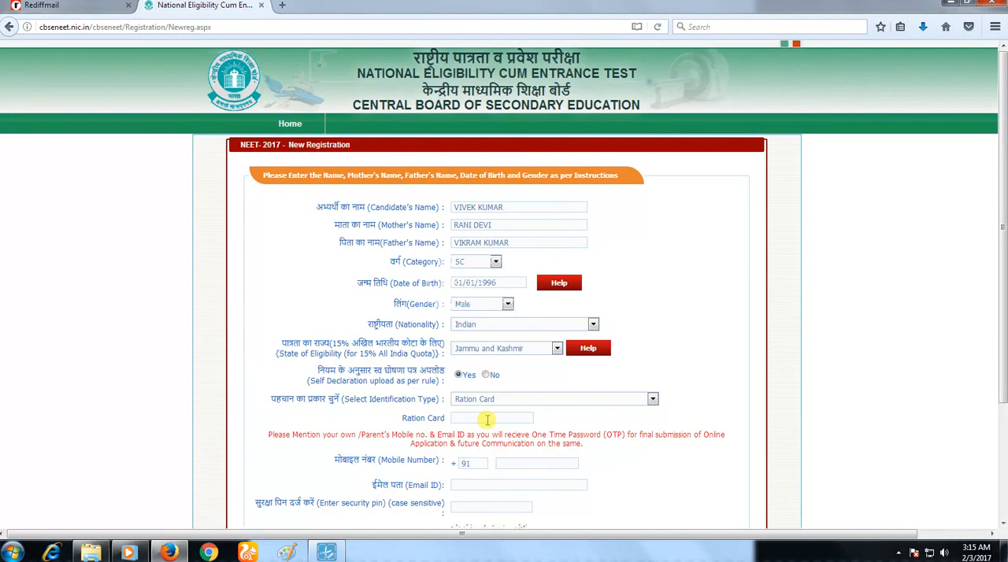
left_click(488, 419)
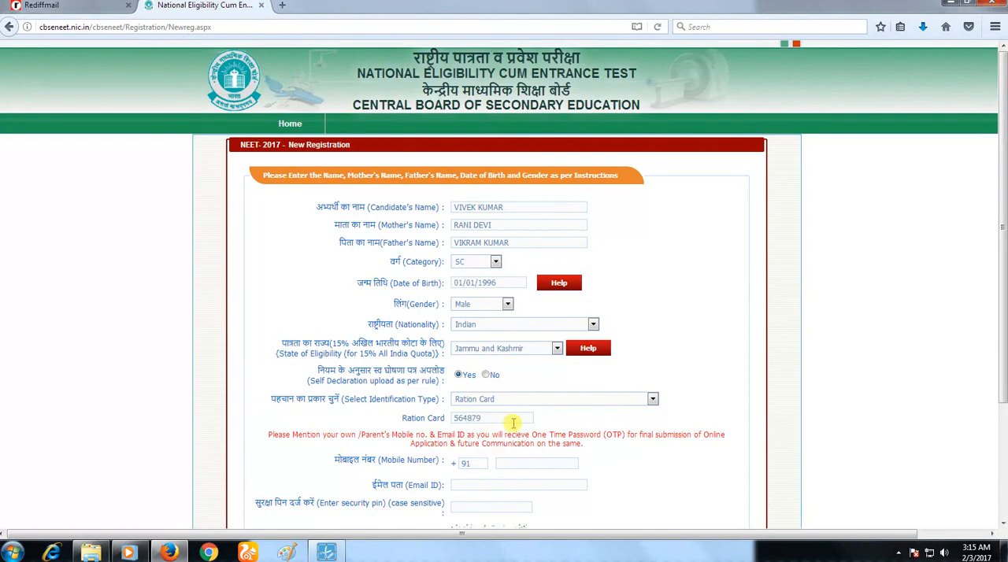
Step: Enter the candidate's mobile number
scroll(542, 403, "down", 2)
left_click(542, 392)
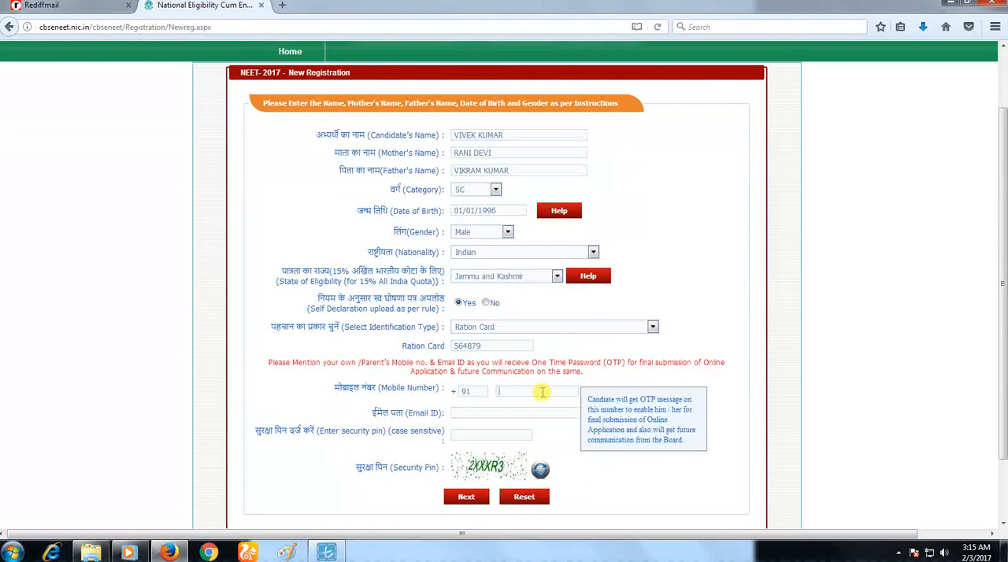
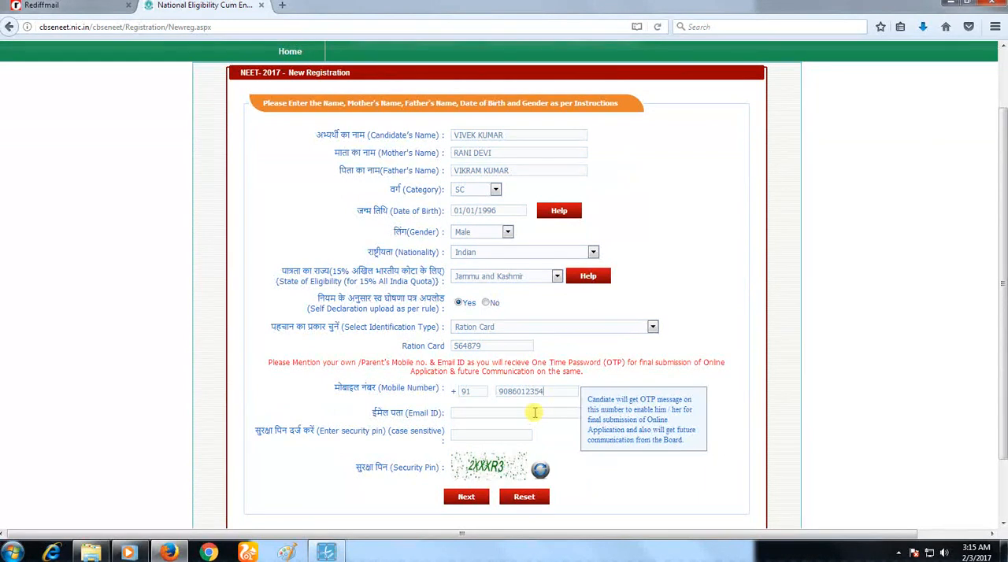
Step: Fill in the candidate's e-mail address in lowercase letters
left_click(535, 412)
type("MAILTEST")
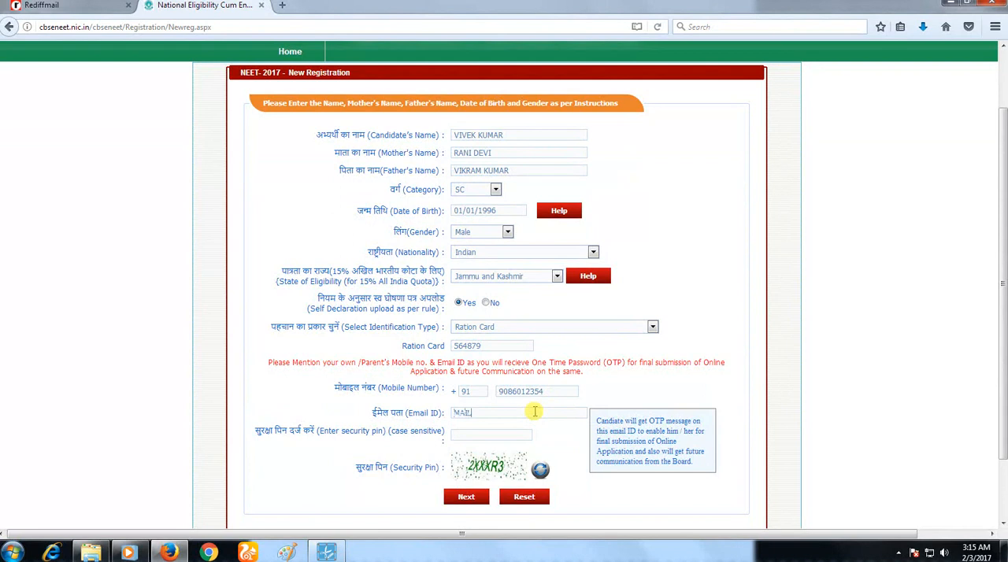
key("BackSpace")
key("BackSpace")
key("BackSpace")
key("BackSpace")
key("BackSpace")
key("BackSpace")
key("BackSpace")
key("BackSpace")
key("Tab")
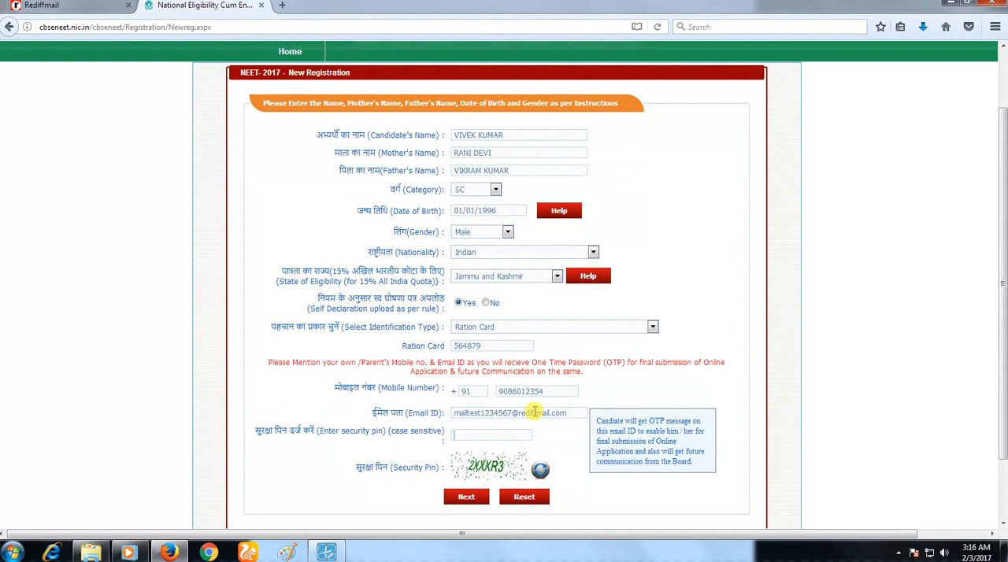
Step: Enter the case-sensitive security pin from the image and continue to the next page of the registration
type("2XXXR3")
left_click(467, 499)
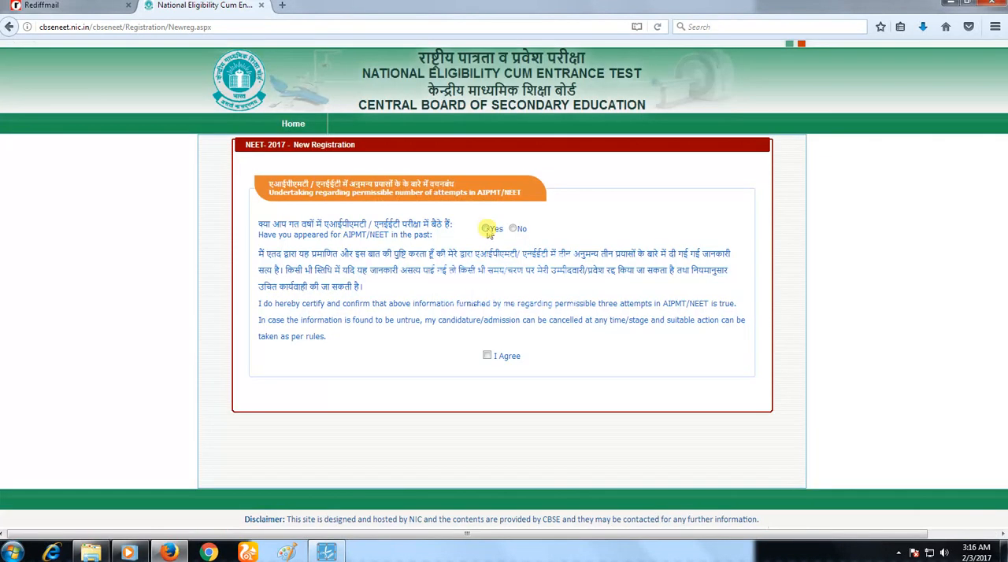
Step: Declare that the candidate has not appeared for AIPMT/NEET in the past and agree to the undertaking on permissible attempts
left_click(486, 229)
left_click(516, 230)
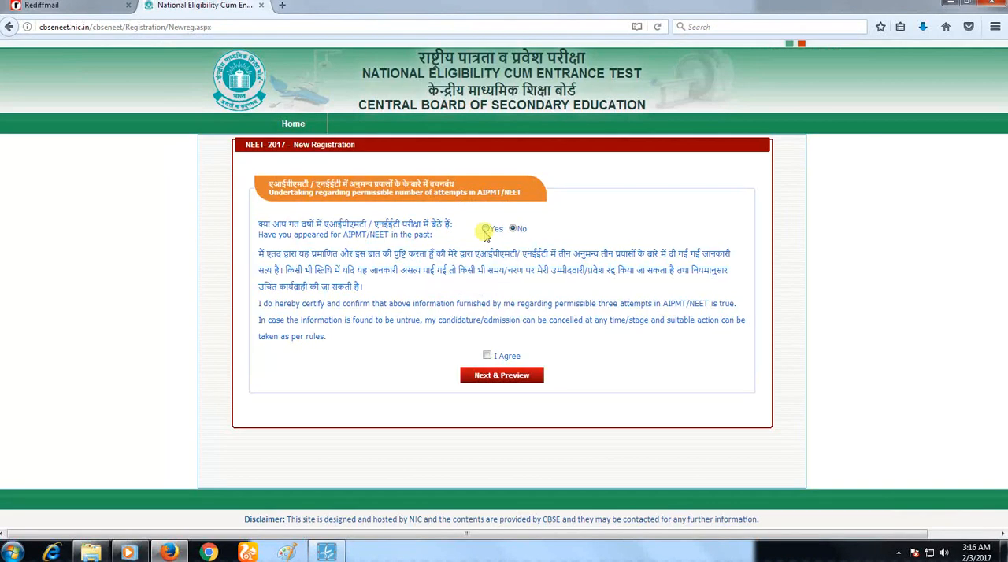
left_click(486, 230)
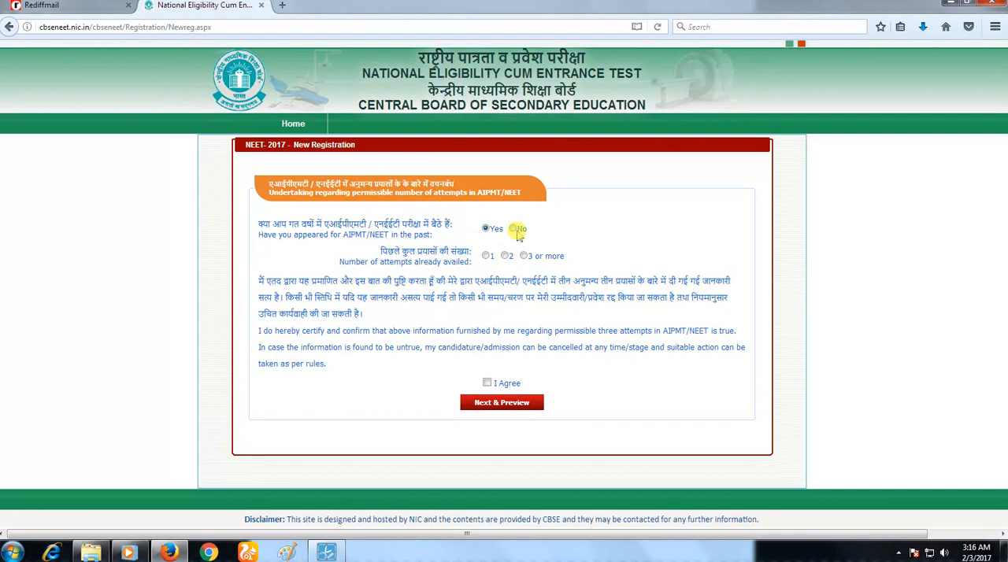
left_click(516, 231)
left_click(487, 356)
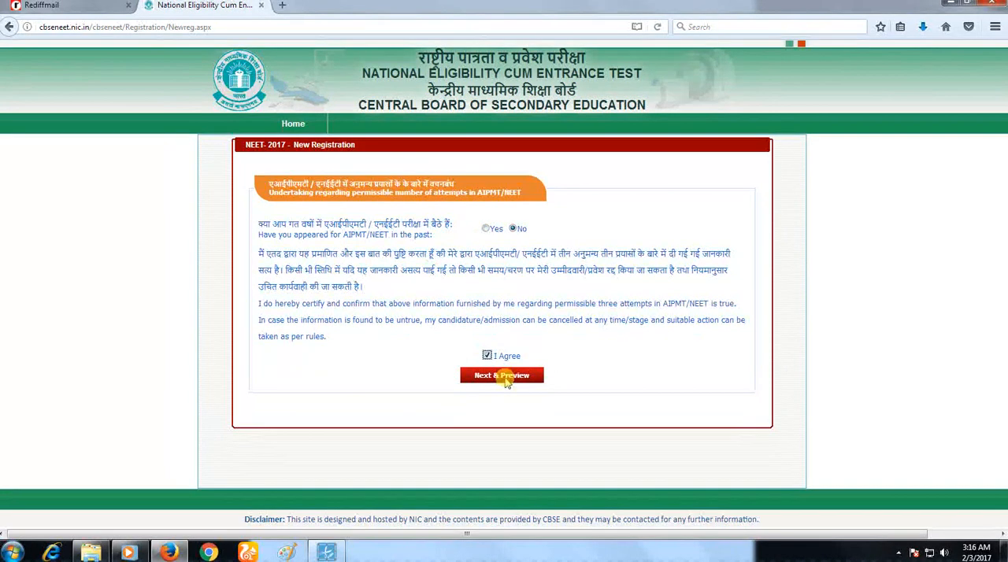
Step: Preview the new registration details and proceed to the password and security question page
left_click(505, 377)
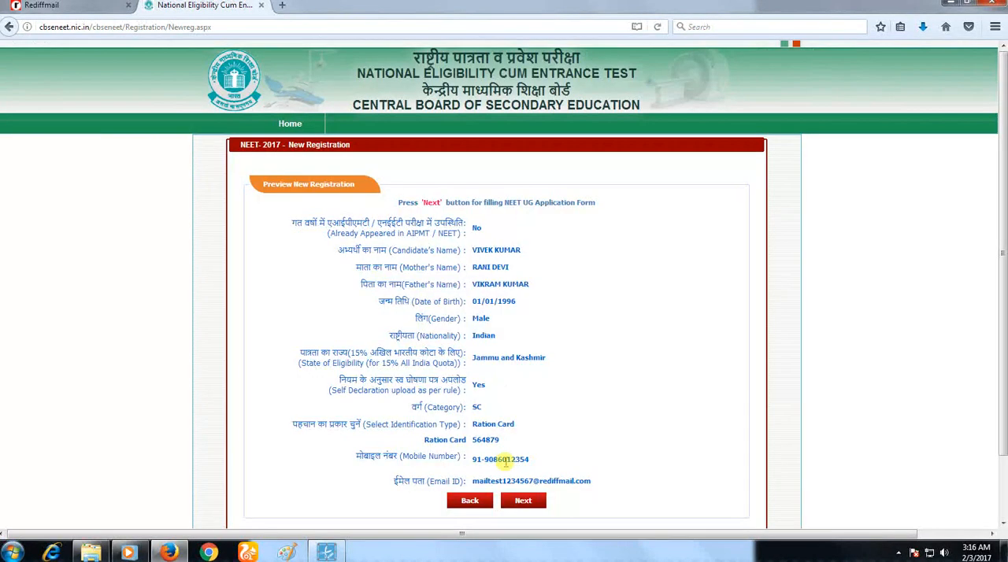
scroll(575, 429, "down", 2)
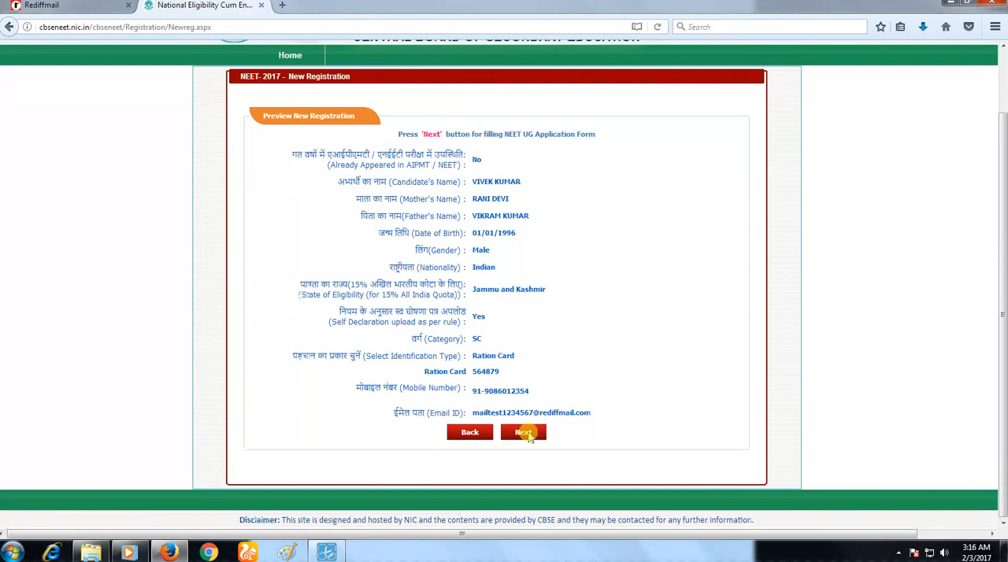
left_click(525, 434)
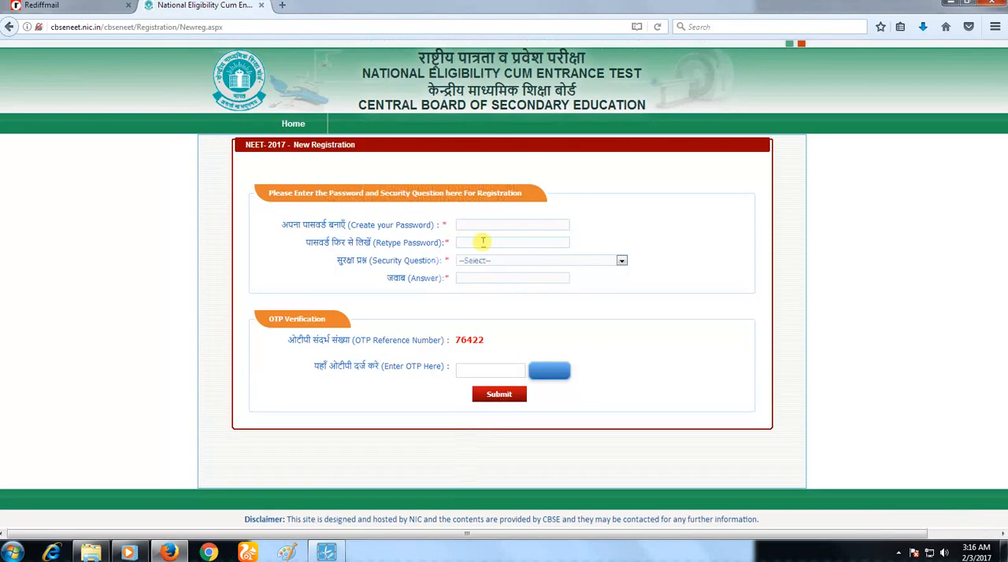
Step: Create the account password and retype it in the confirmation field
left_click(493, 226)
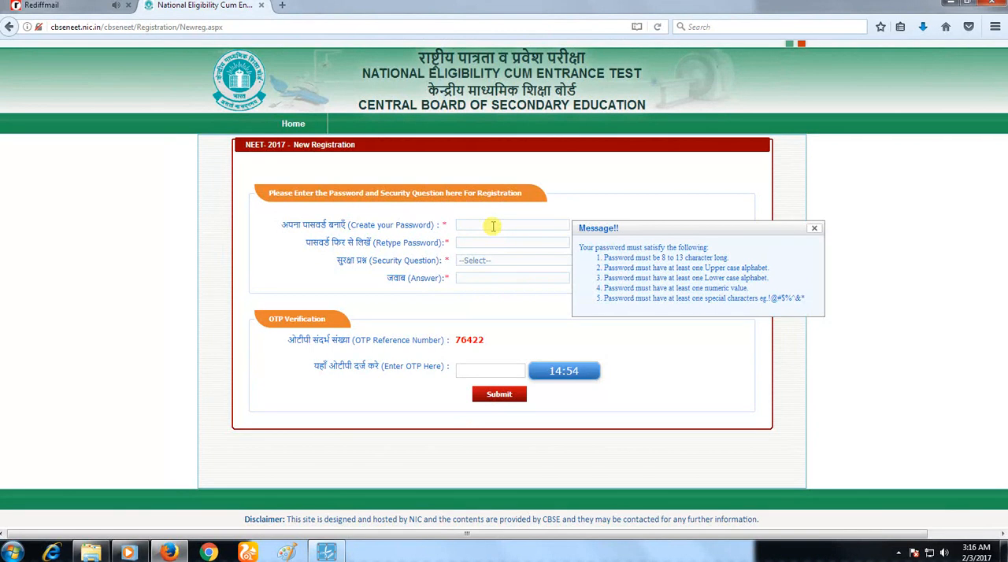
type("•••••••")
left_click(486, 244)
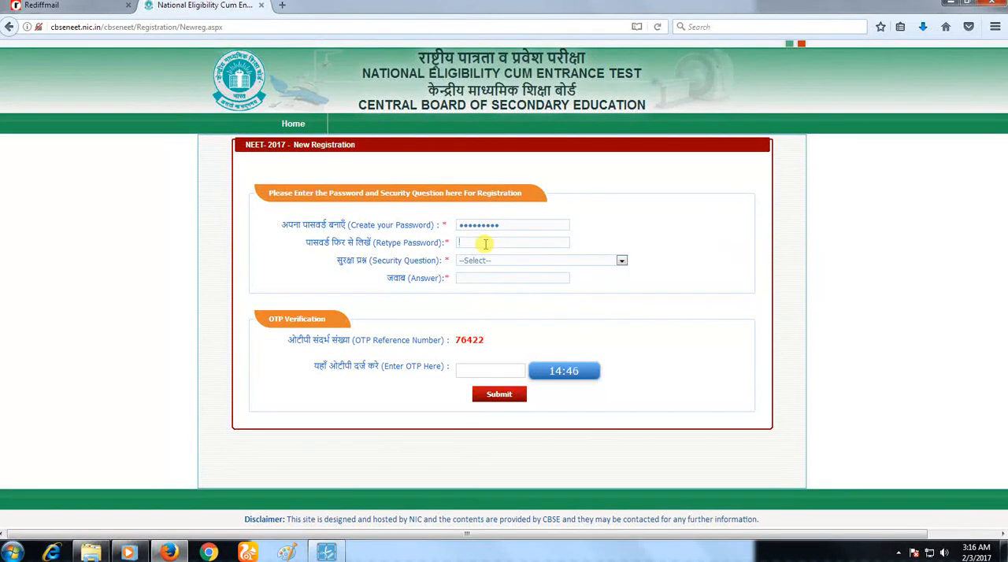
type("•••••••••")
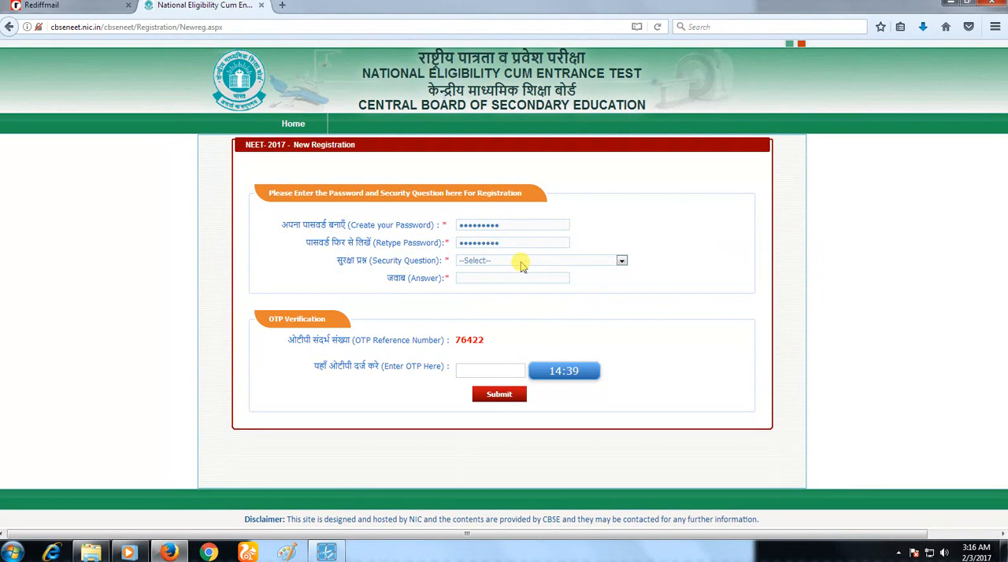
Step: Choose "What is the name of your favourite teacher?" as the security question and enter its answer
left_click(522, 263)
left_click(513, 278)
left_click(514, 278)
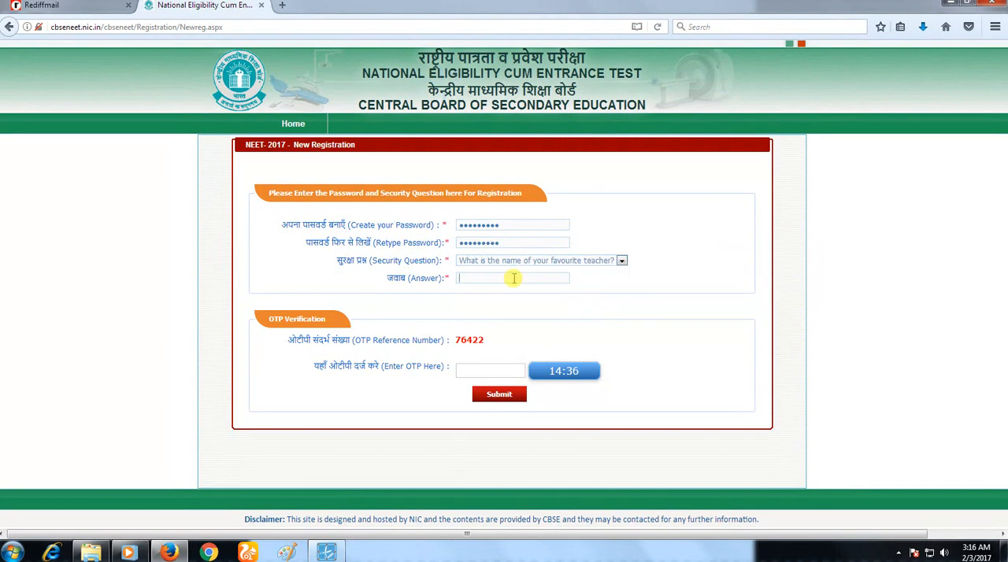
type("••••••")
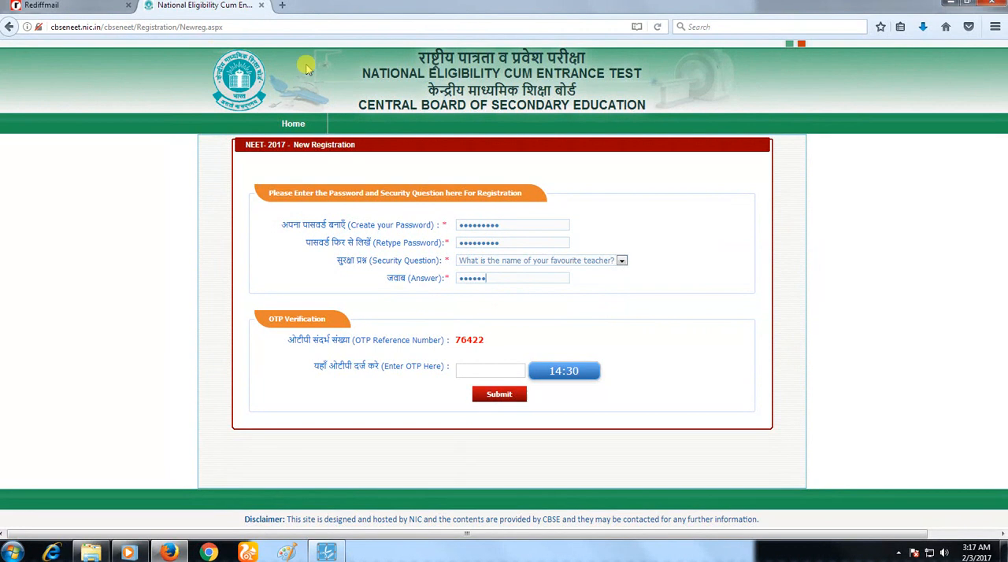
Step: Switch to Rediffmail, open the e-mail with the One Time Password for NEET-2017 Registration, and select the code for copying
left_click(86, 6)
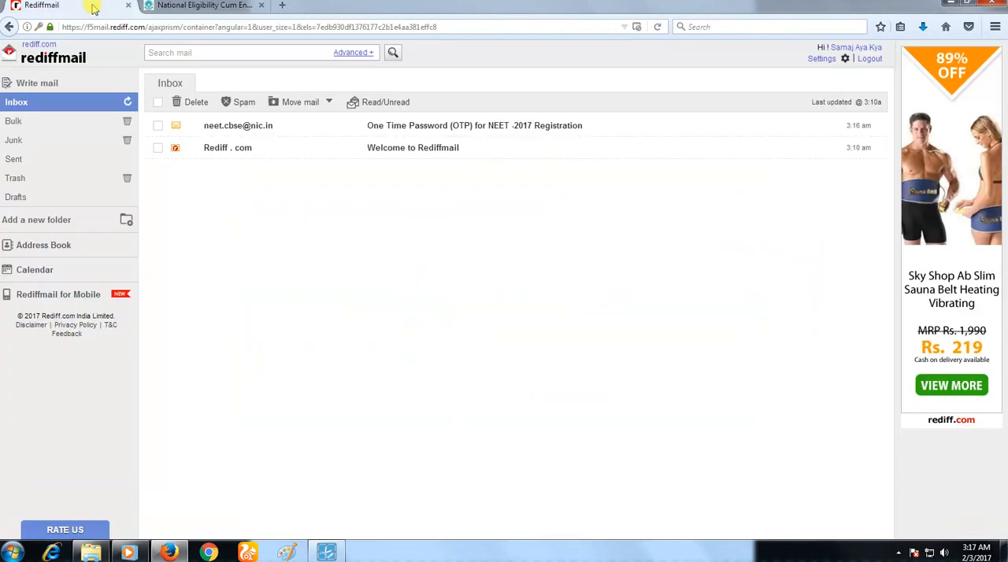
left_click(378, 130)
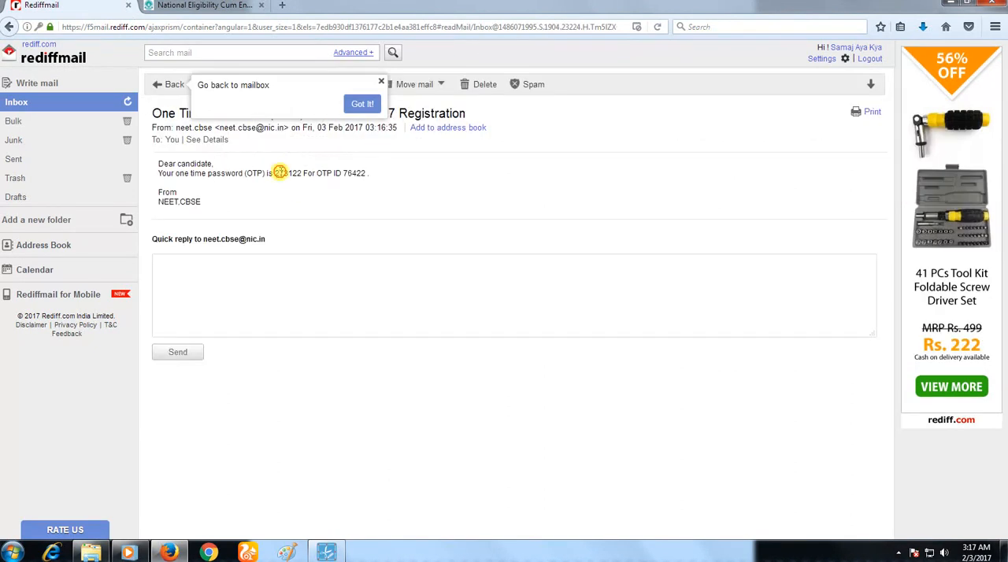
left_click_drag(276, 174, 302, 172)
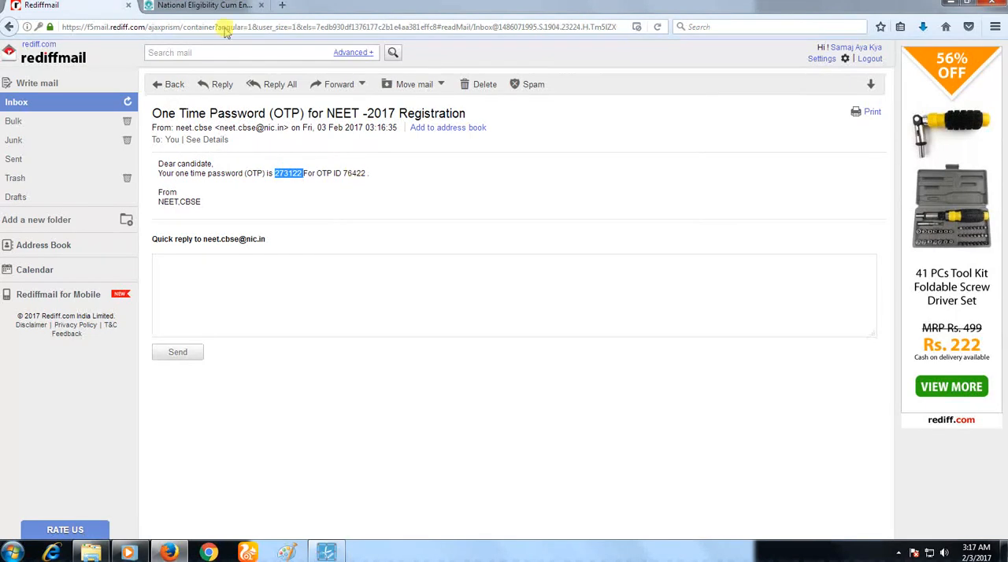
Step: Return to the registration page and try to submit it with the copied one-time password pasted in the OTP field
left_click(201, 5)
left_click(494, 369)
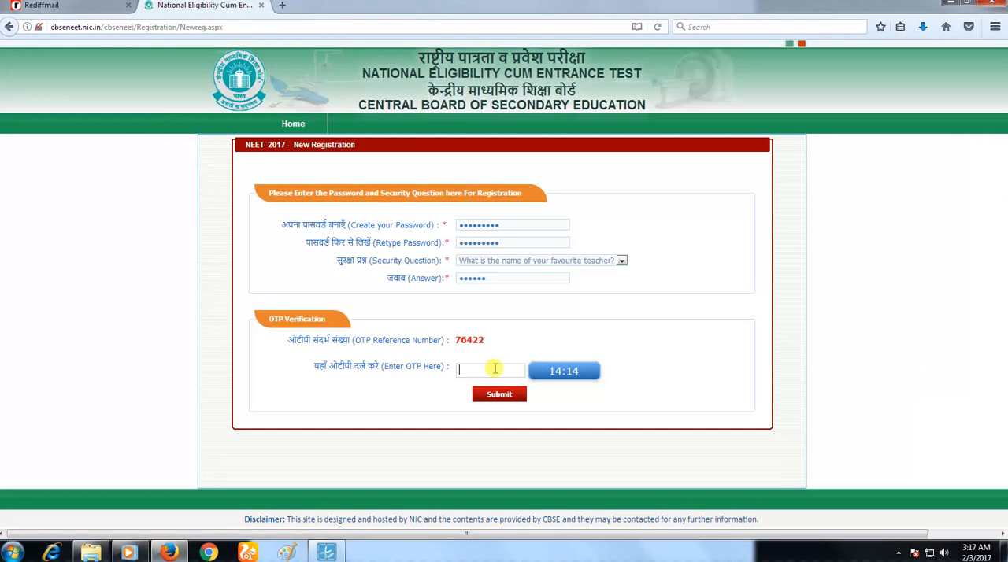
key("ctrl+v")
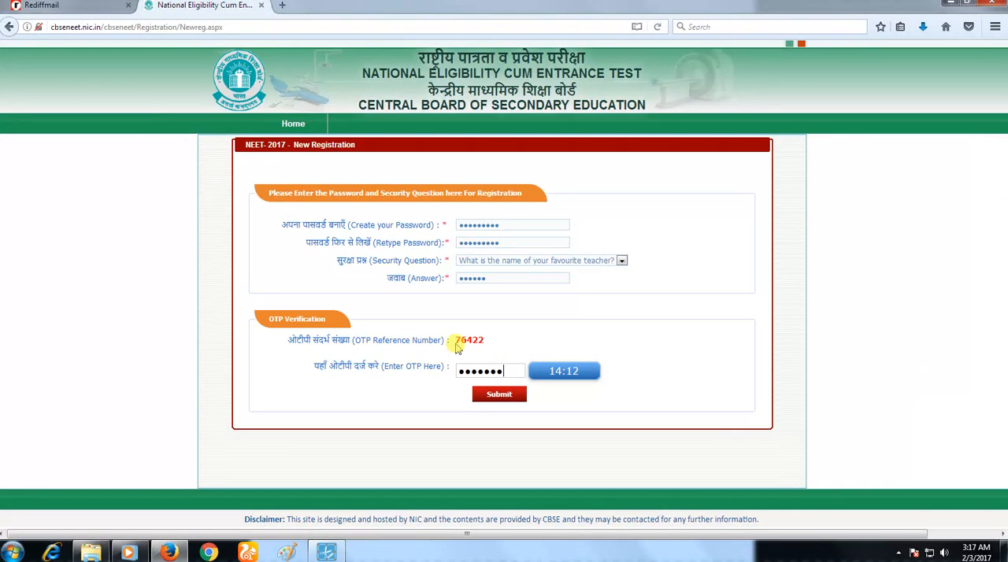
left_click(498, 400)
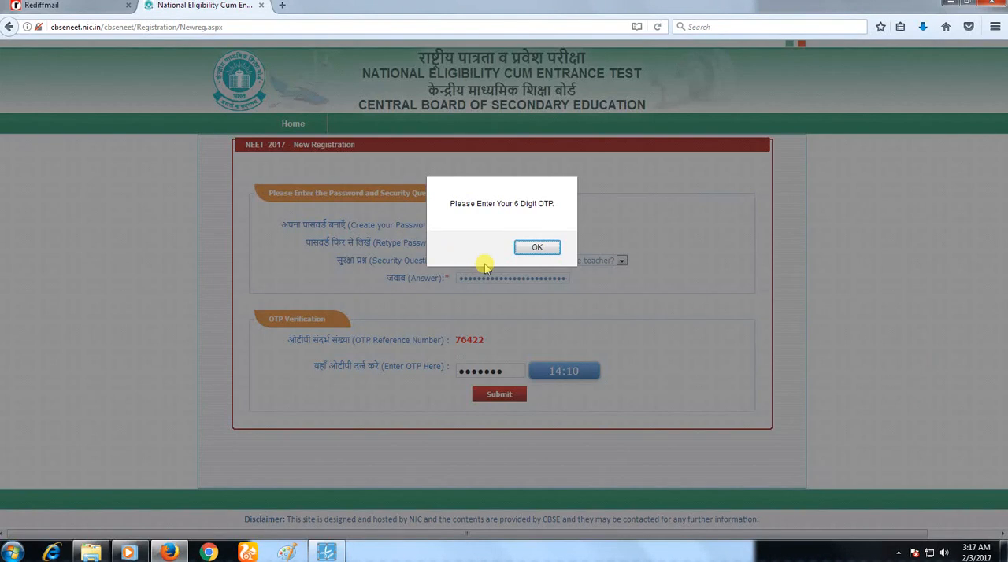
left_click(535, 248)
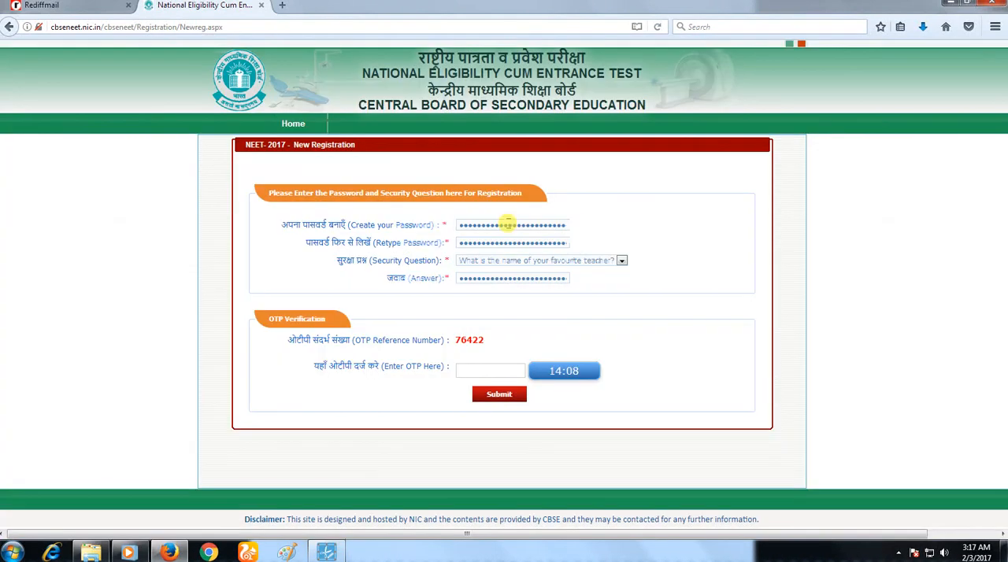
Step: Clear both password fields and enter the account password again in each of them
left_click(508, 225)
double_click(507, 225)
key("BackSpace")
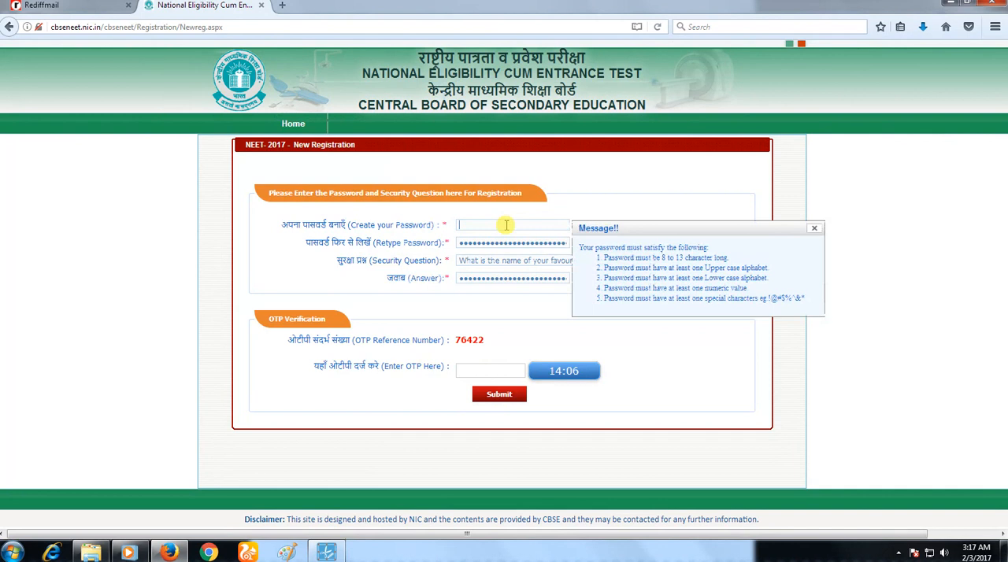
type("•••••••••")
left_click(498, 245)
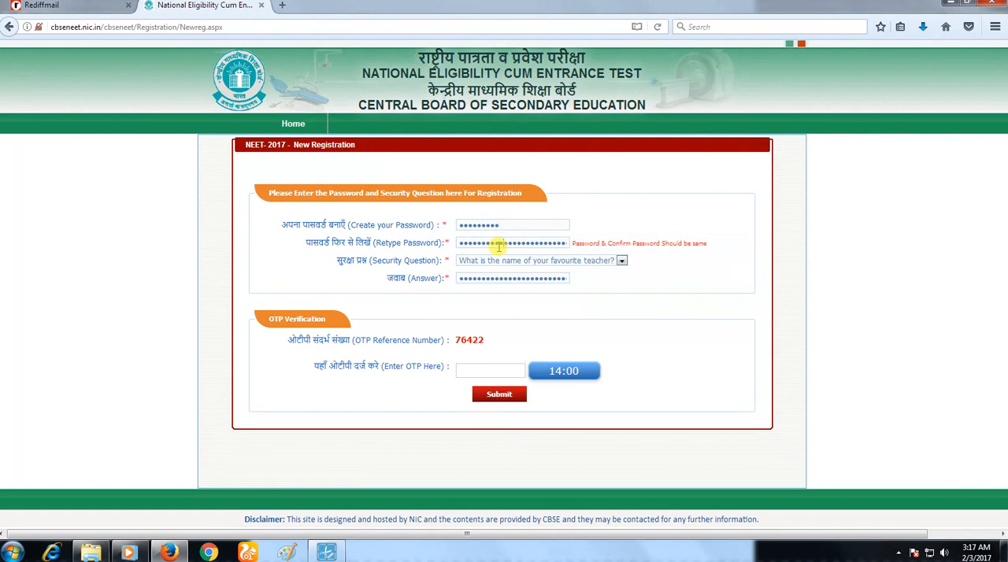
double_click(498, 245)
key("BackSpace")
type("•••••••••")
Step: Check the one-time password in the Rediffmail message, enter it in the registration's OTP field, and submit the registration
left_click(86, 8)
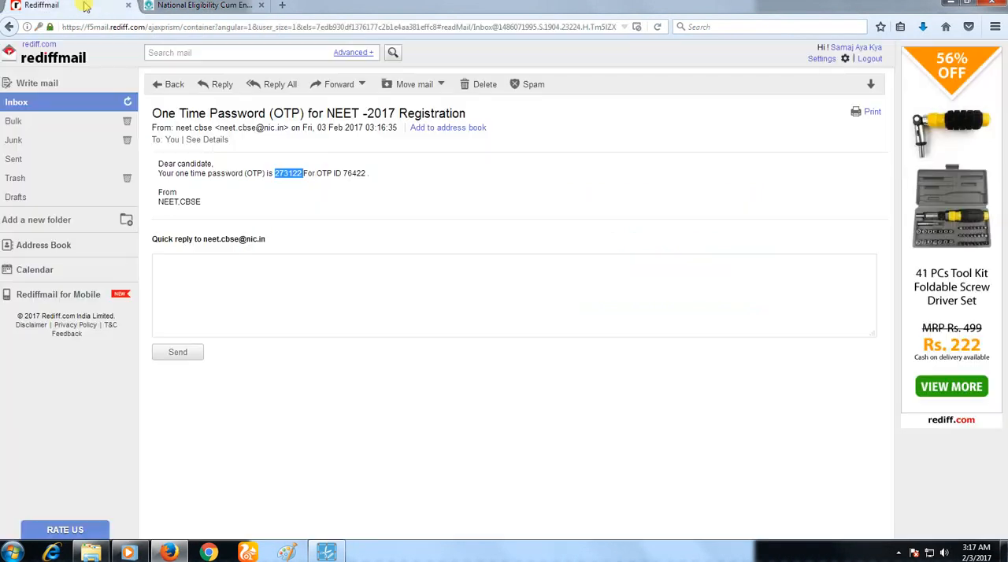
left_click(303, 181)
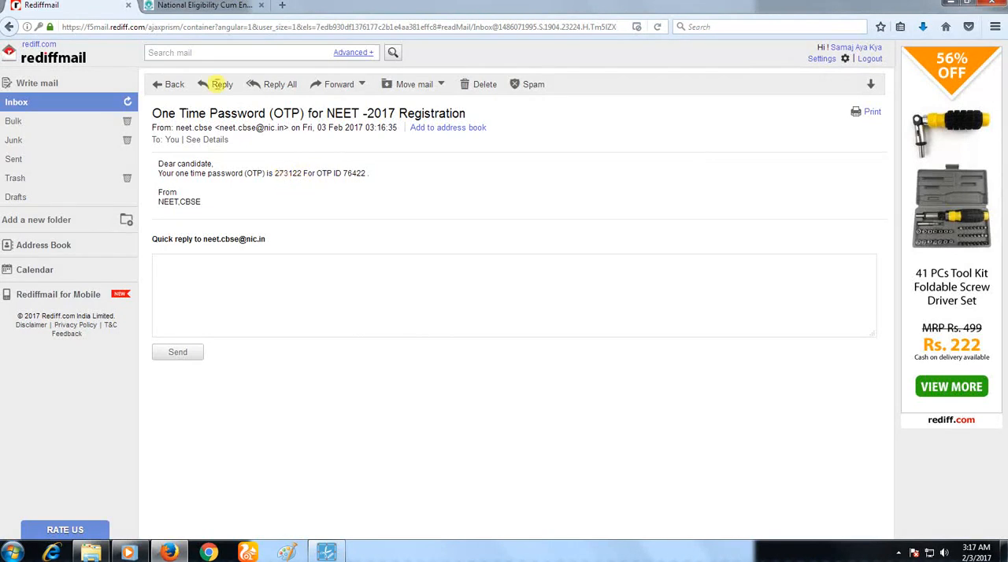
left_click(201, 5)
left_click(486, 371)
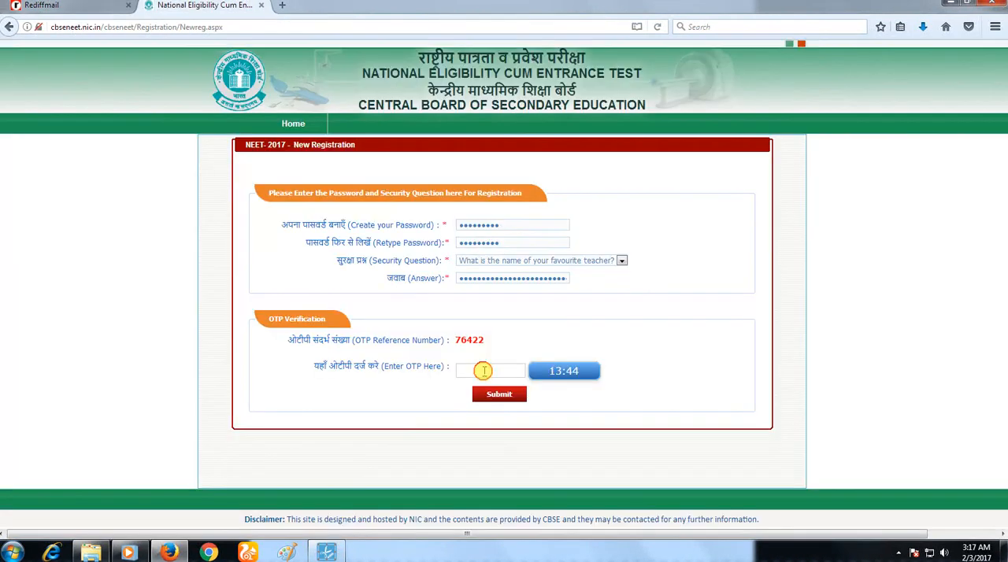
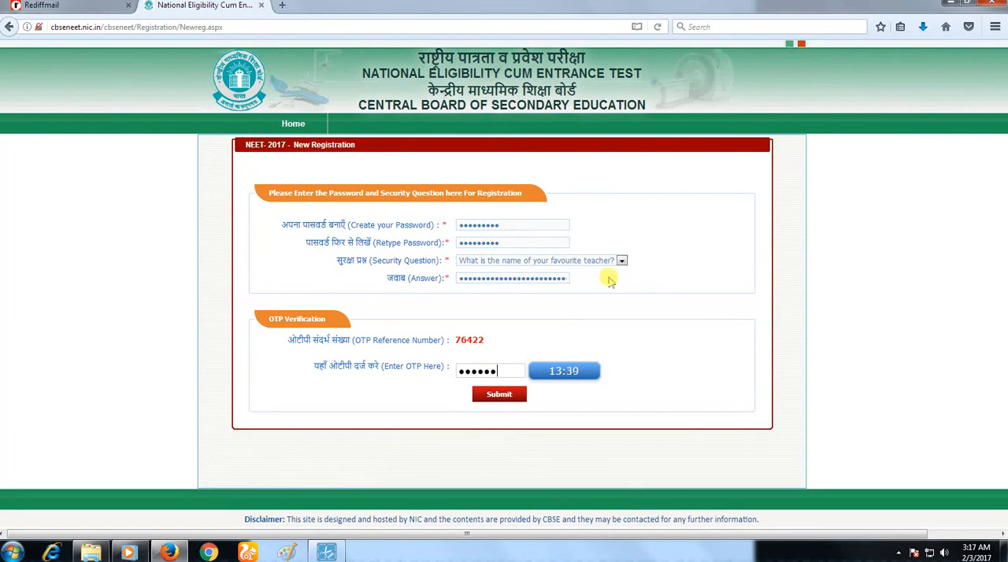
left_click(499, 396)
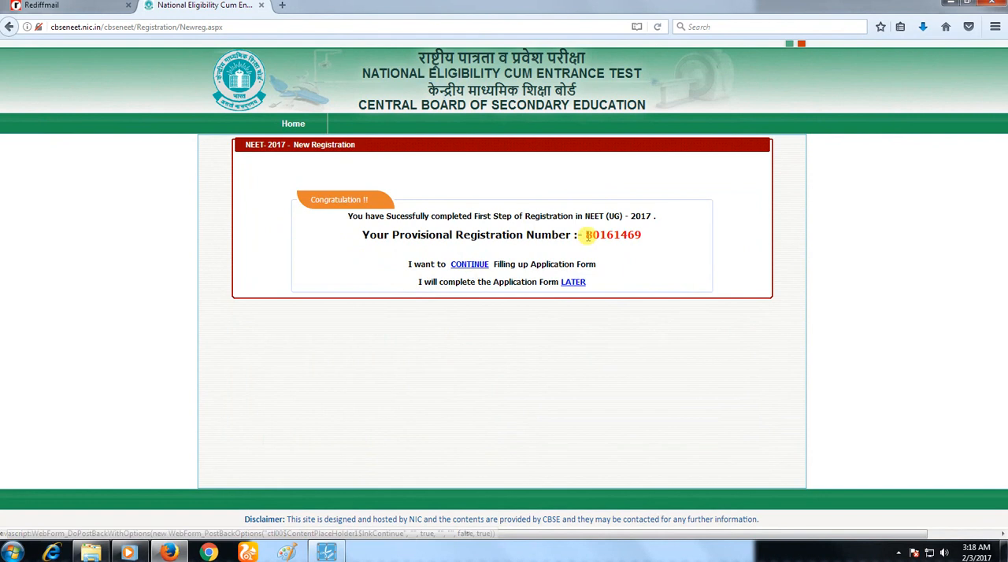
Step: Continue to the online application form and choose English as the medium of the question paper
left_click(463, 266)
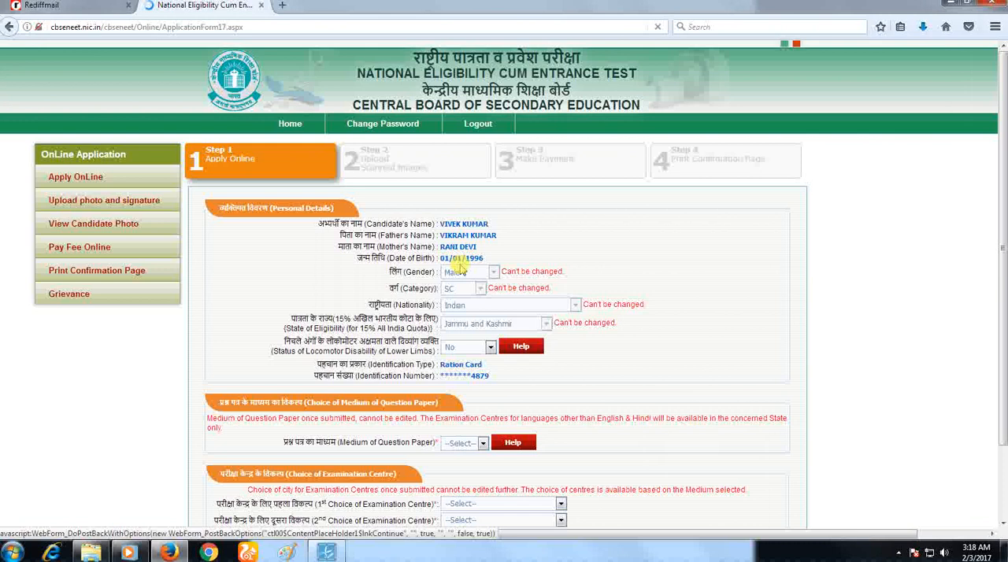
scroll(628, 347, "down", 2)
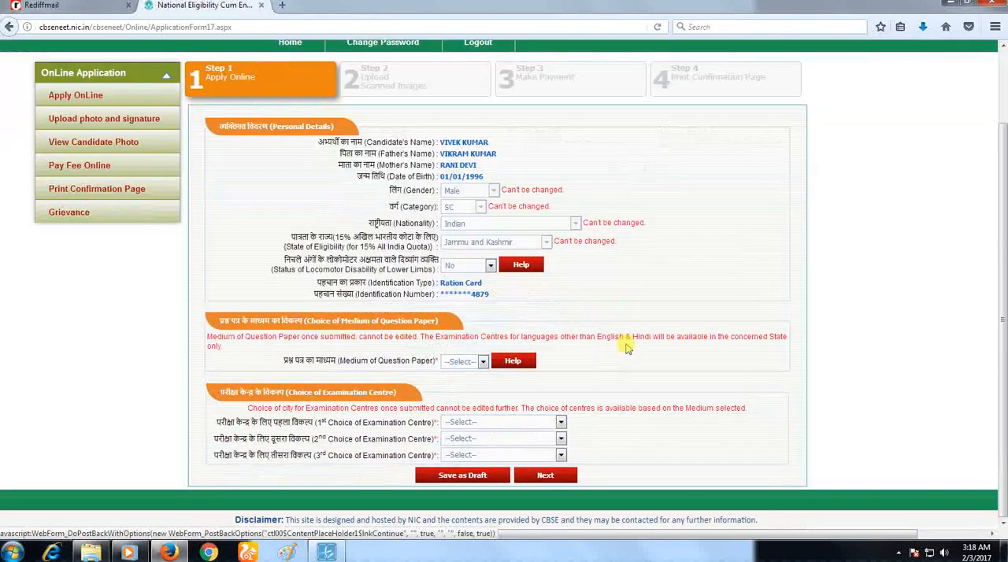
scroll(602, 323, "up", 2)
scroll(601, 322, "up", 1)
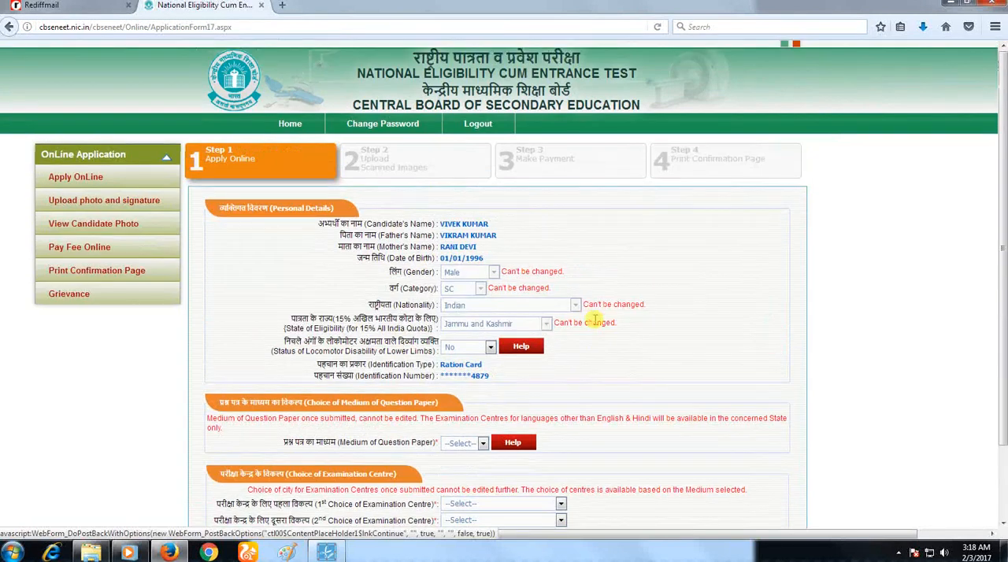
scroll(597, 318, "down", 2)
scroll(512, 377, "down", 1)
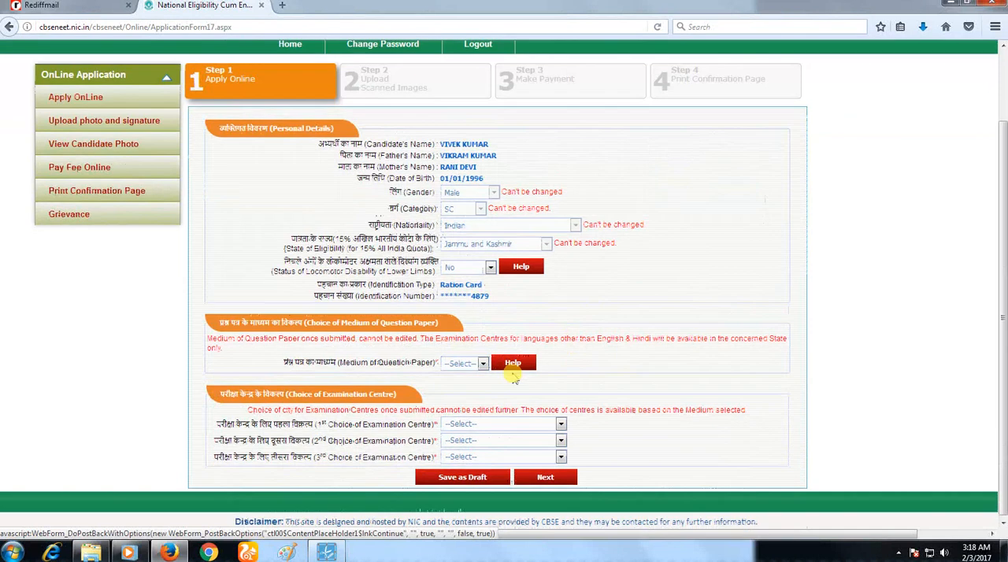
scroll(513, 378, "down", 1)
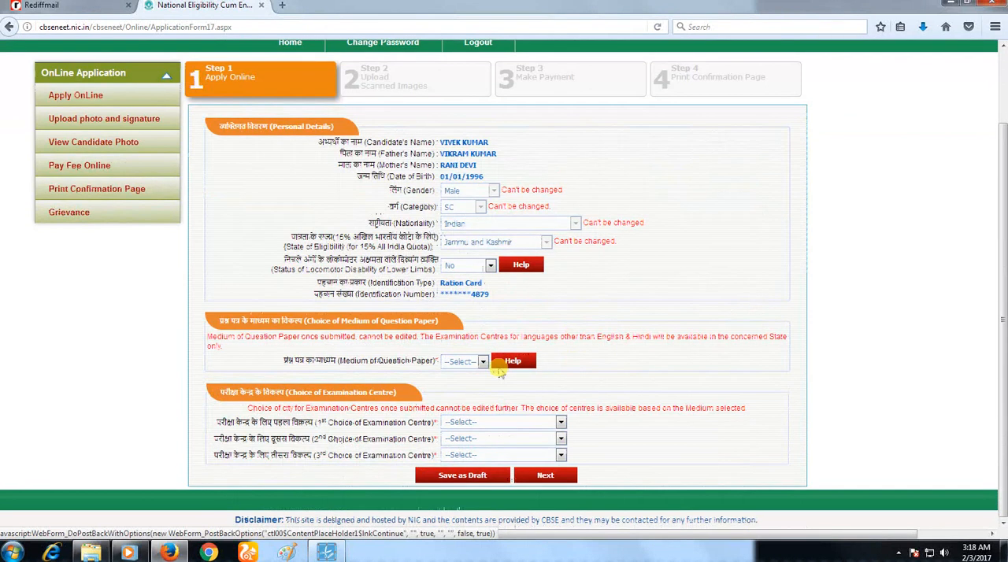
left_click(480, 361)
left_click(465, 386)
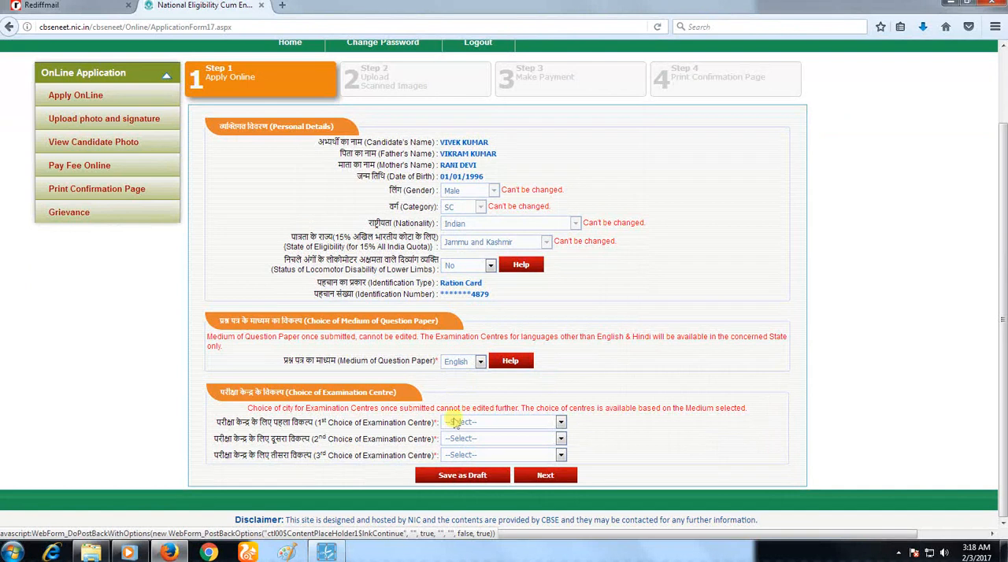
Step: Choose JAMMU as the first examination centre and SRINAGAR as the second
left_click(560, 423)
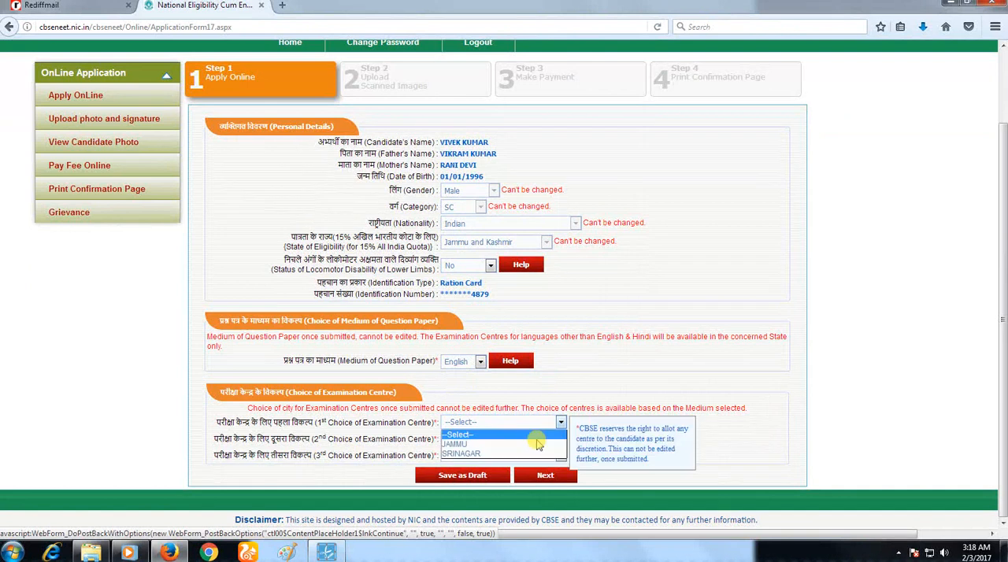
left_click(542, 446)
left_click(542, 441)
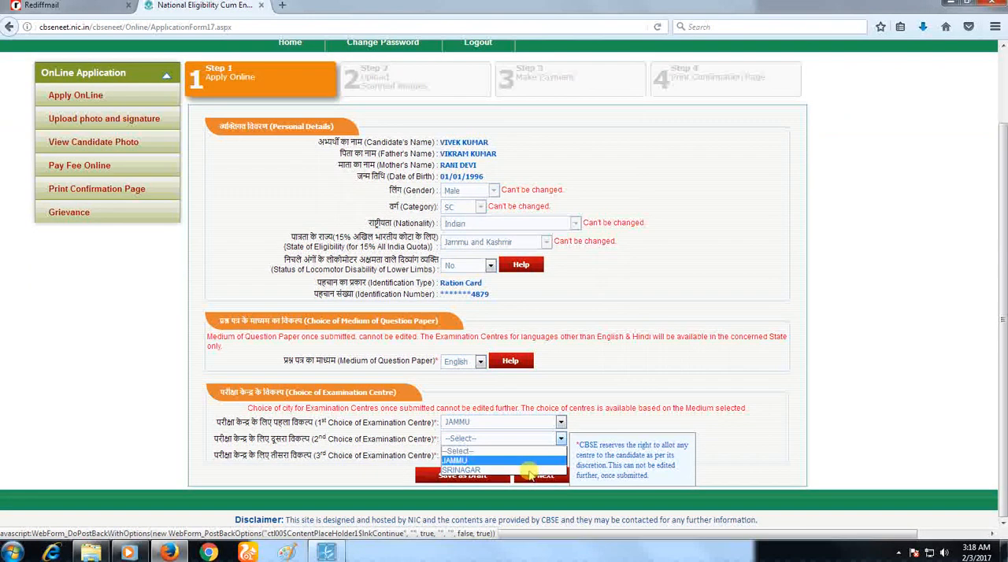
left_click(527, 470)
Step: Try to set JAMMU as the third choice of examination centre
left_click(523, 455)
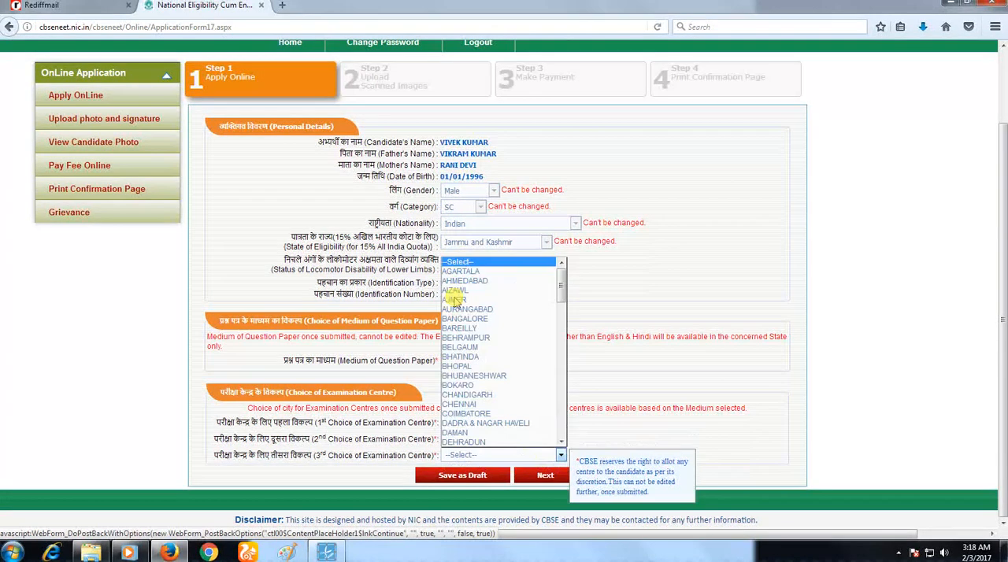
type("jam")
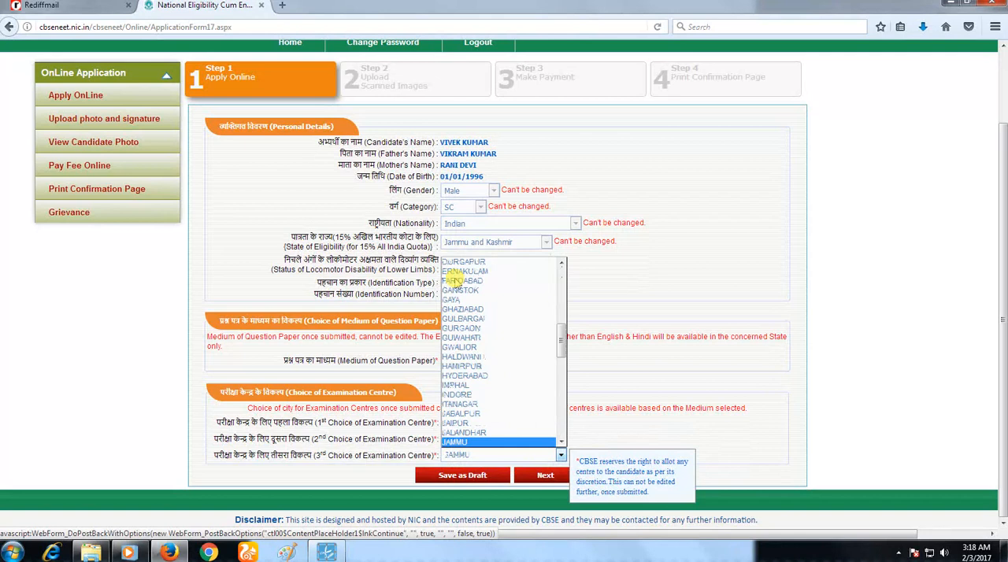
key("Return")
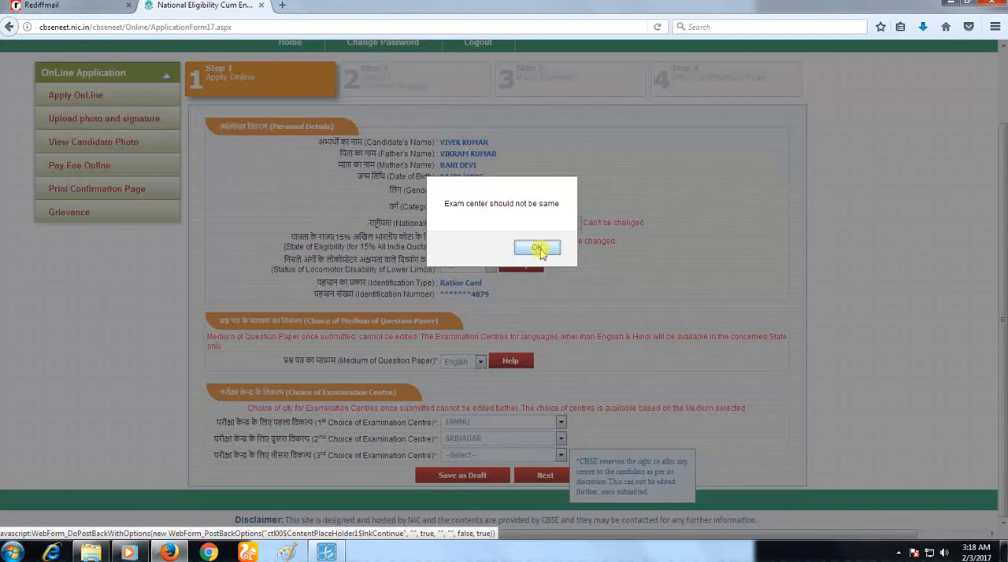
left_click(538, 249)
Step: Choose BEHRAMPUR as the third examination centre and continue to the academic details page
left_click(500, 457)
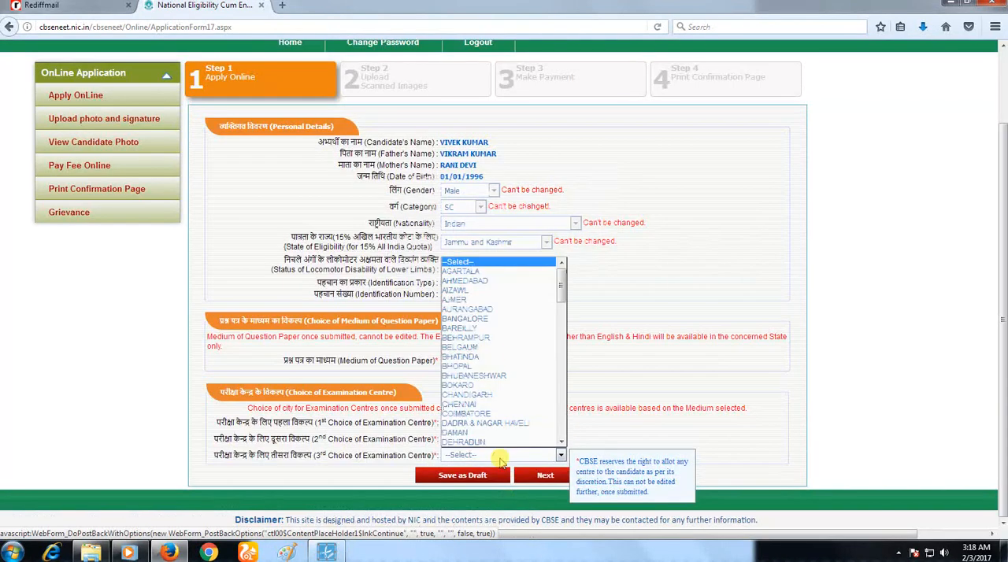
left_click(482, 337)
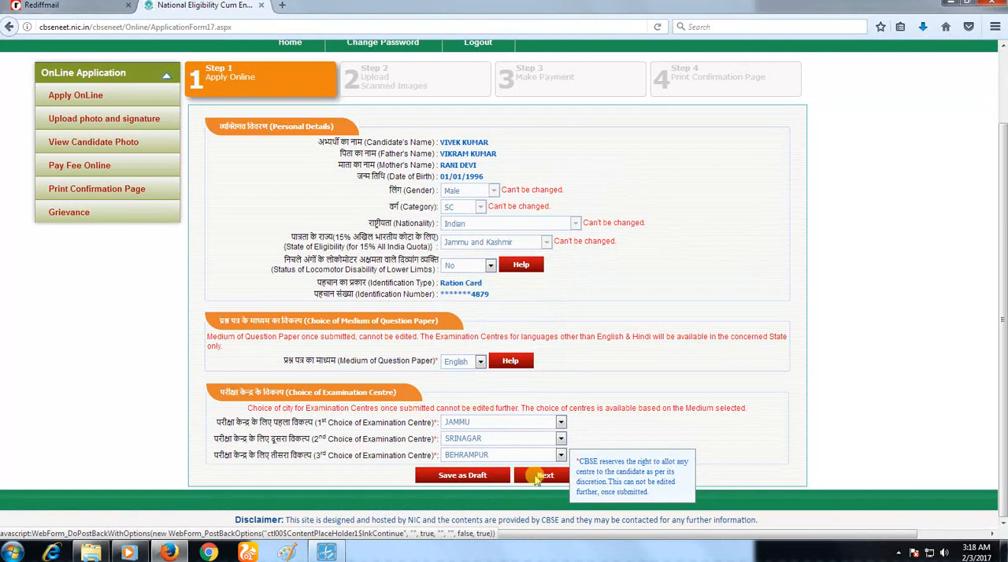
left_click(536, 477)
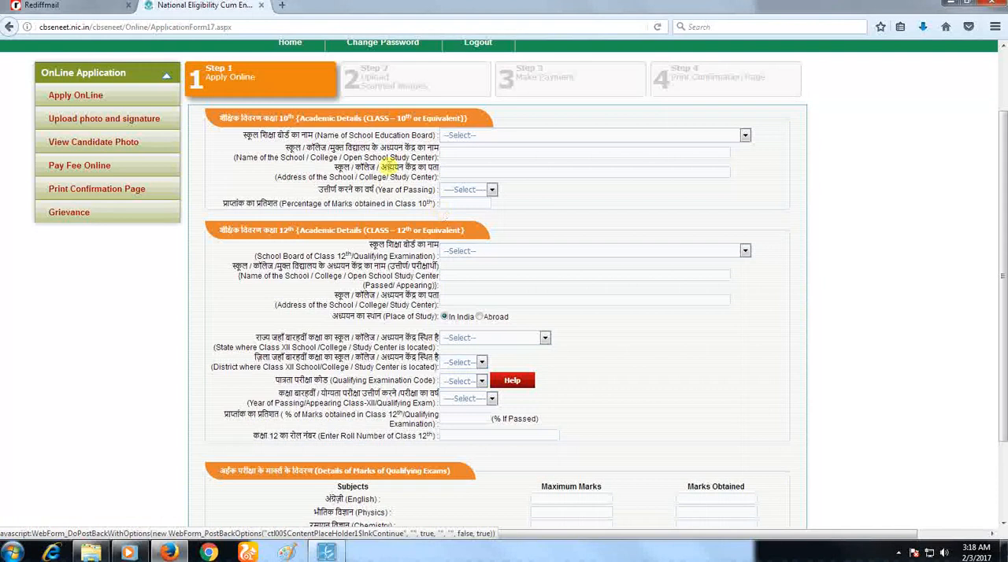
Step: In the Class 10 details, choose J & K STATE BOARD OF SCHOOL EDUCATION and enter SHIKSHA NIKETAN, JAMMU as the school's name and address
left_click(505, 137)
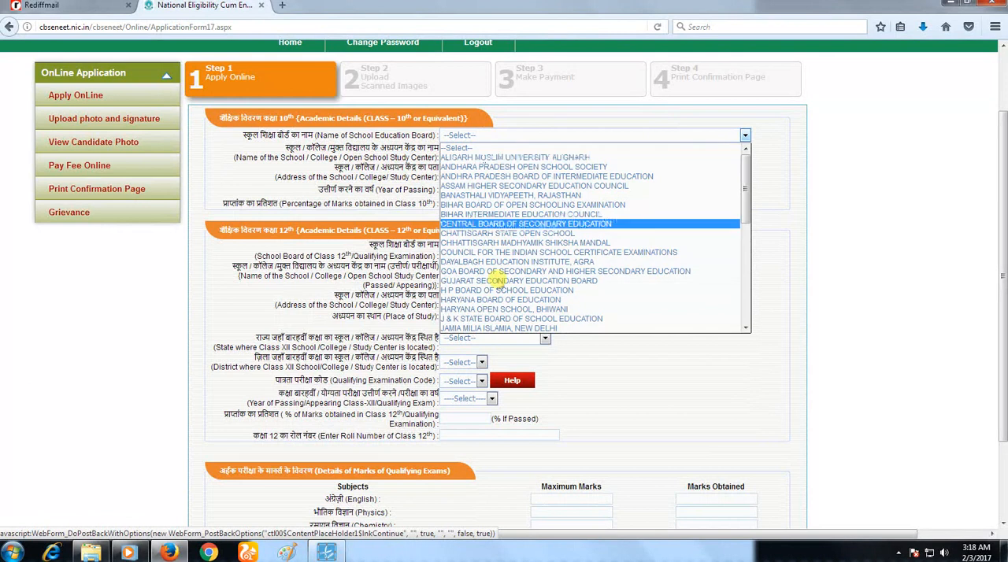
left_click(498, 282)
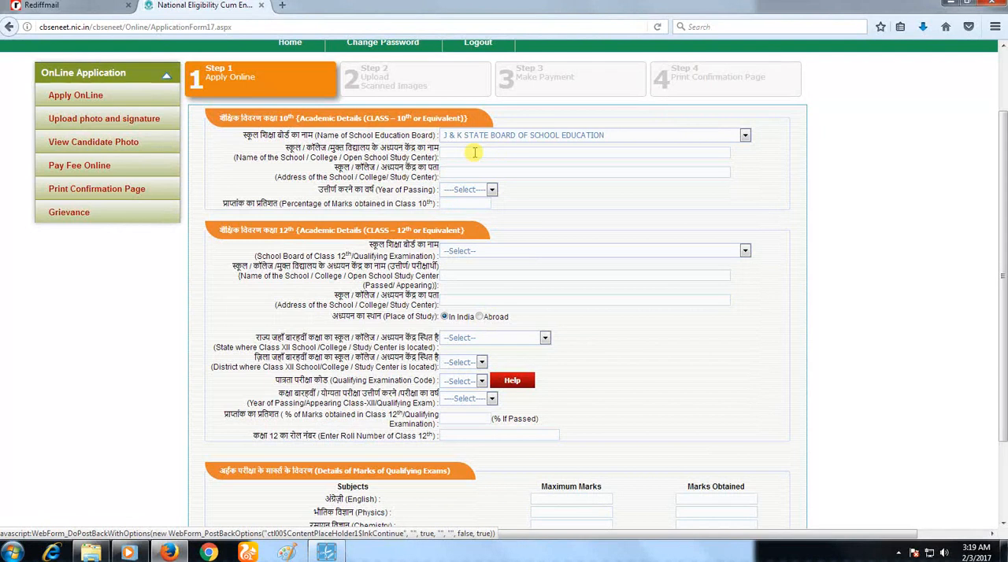
left_click(536, 157)
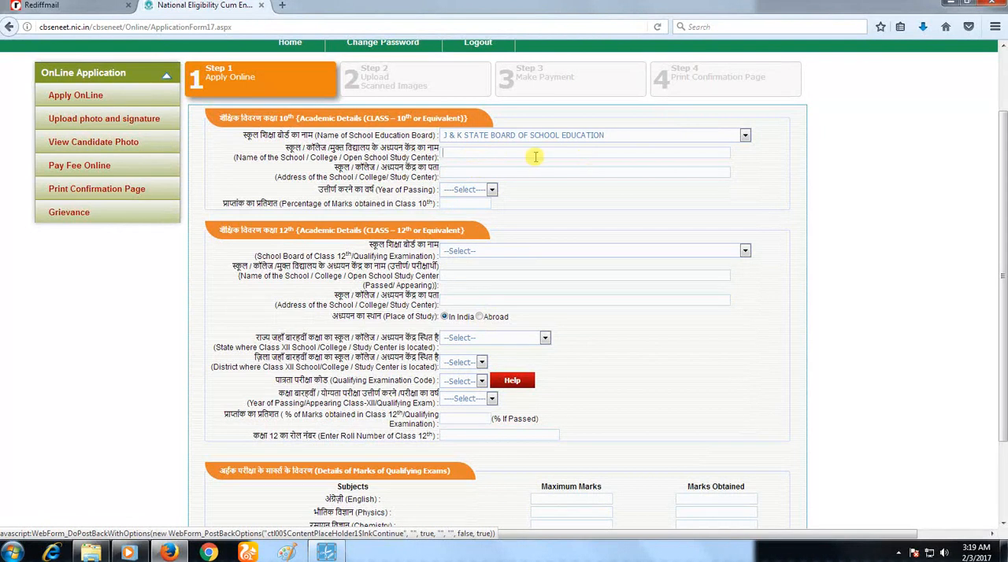
type("SHIKSHA  NIKETAN")
key("Tab")
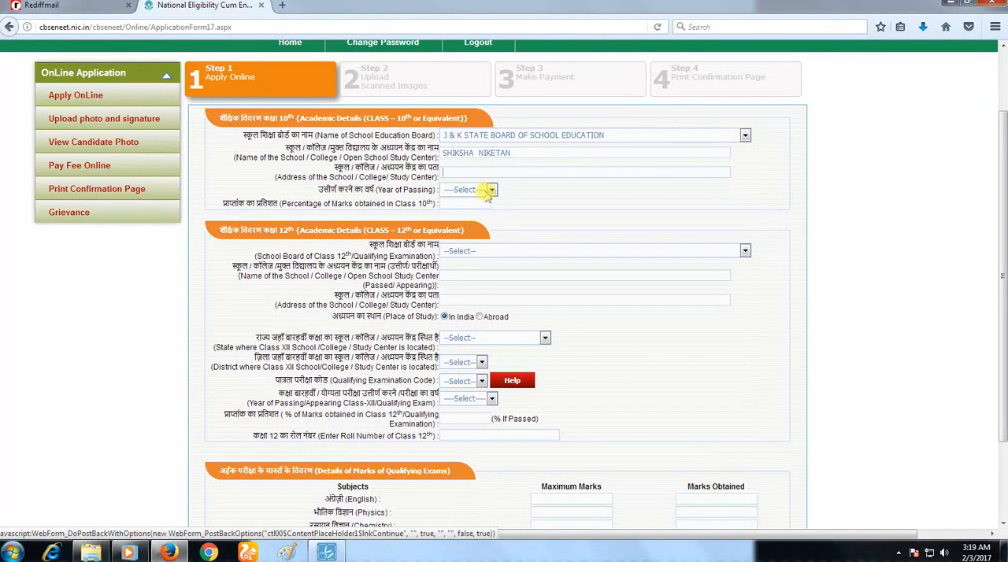
type("JAMMU")
Step: Set the Class 10 year of passing to 2012 and enter 362 as the percentage of marks
left_click(491, 191)
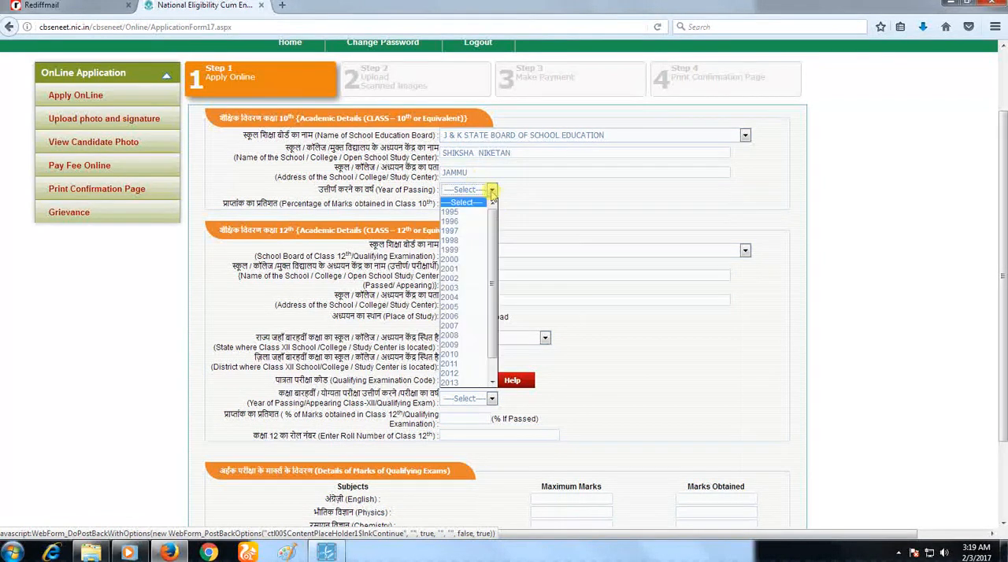
left_click(465, 372)
left_click(471, 204)
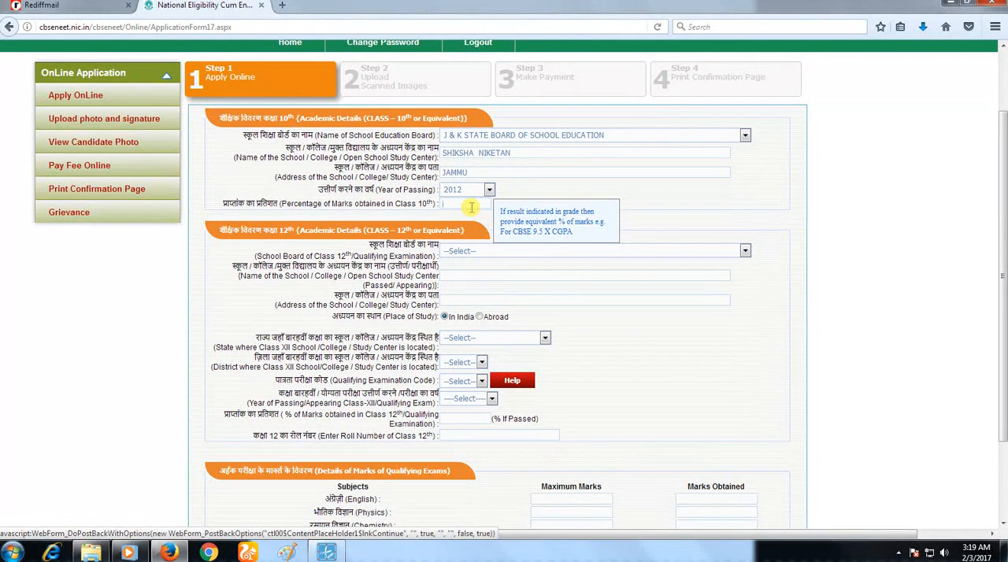
type("362")
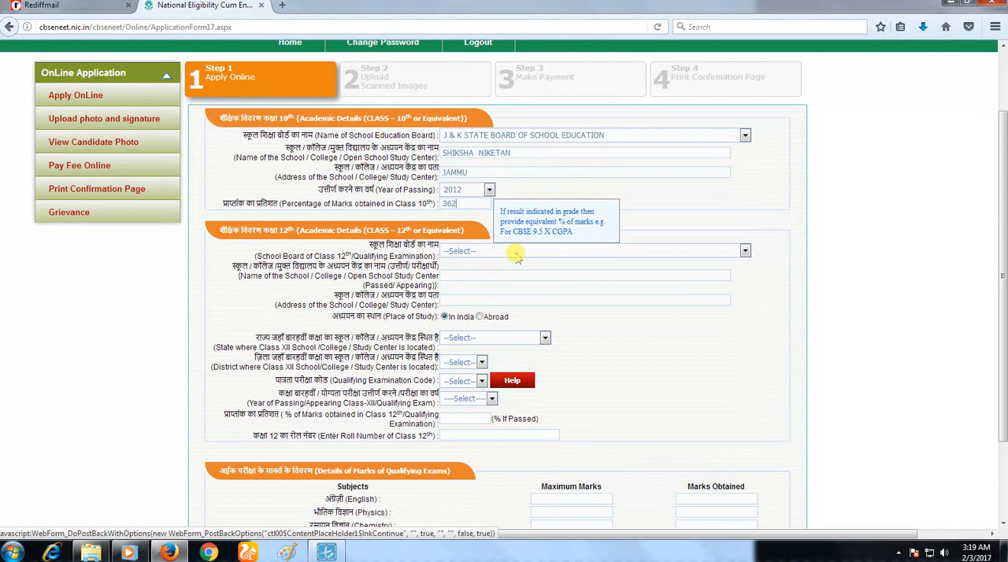
Step: In the Class 12 details, choose J & K STATE BOARD OF SCHOOL EDUCATION and enter SHIKSHA NIKETAN, JAMMU as the school's name and address
left_click(516, 252)
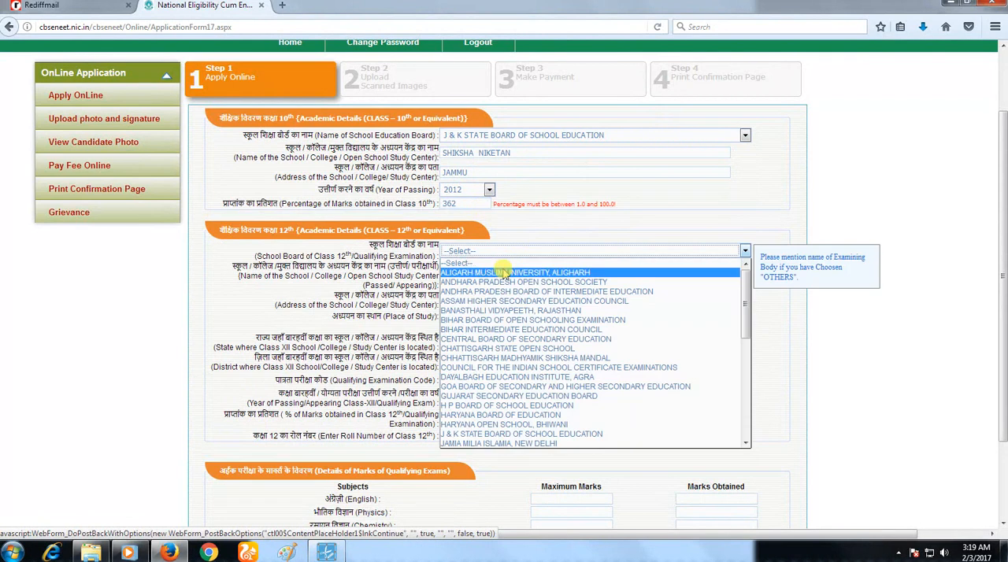
key("j")
key("Return")
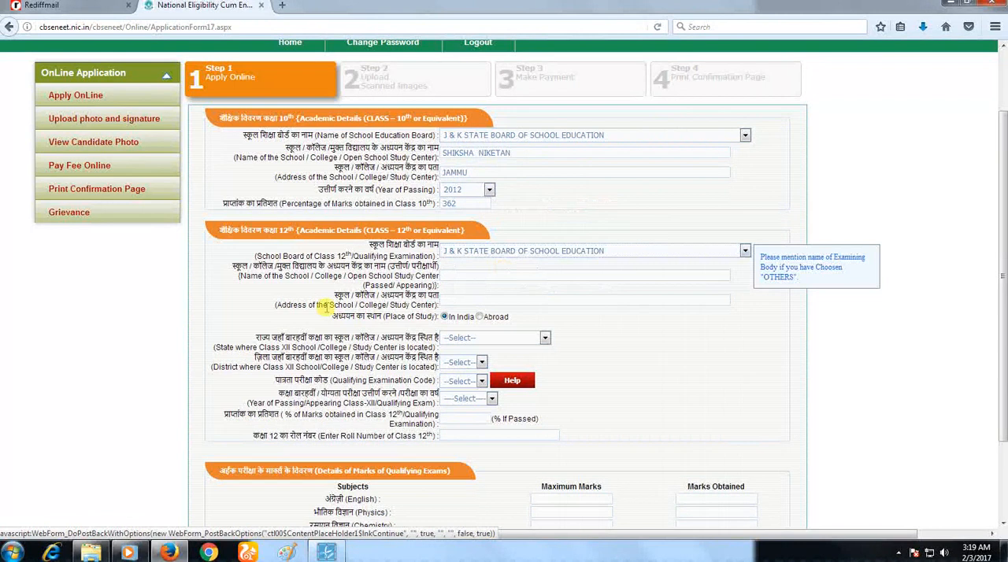
left_click(479, 277)
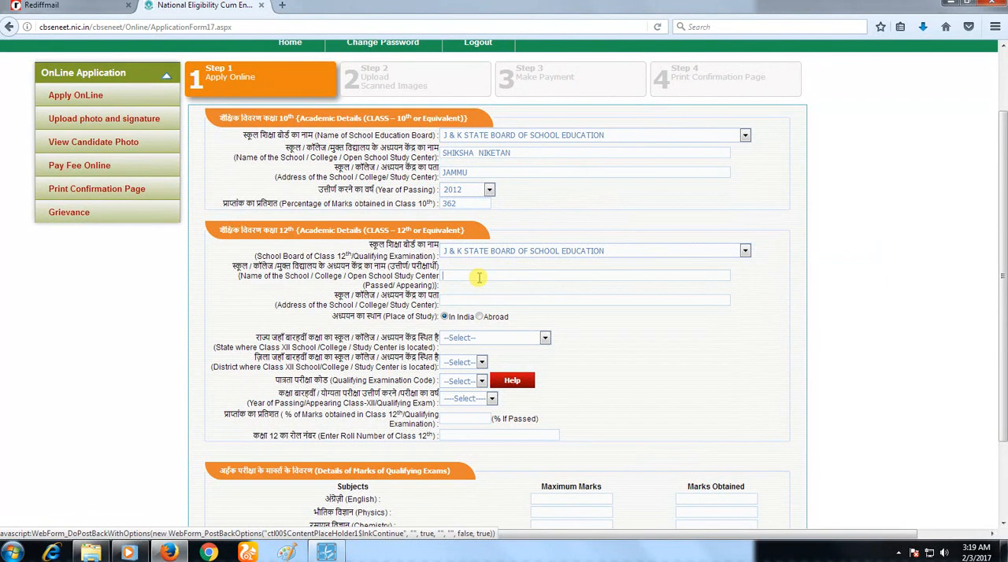
type("SHIKSHA")
type(" NIKETAN")
type("JAMMU")
key("Tab")
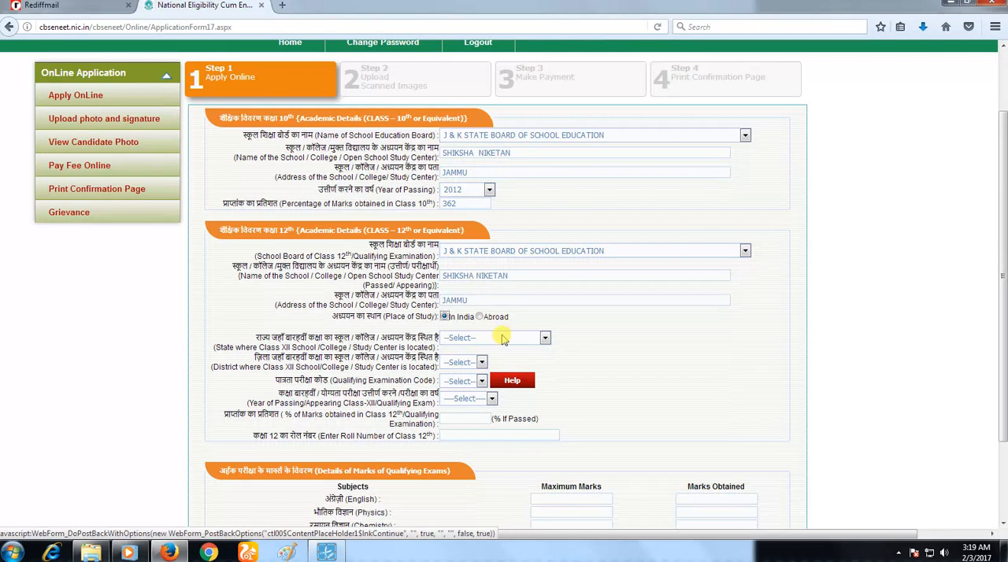
Step: Set the Class 12 school's state to Jammu and Kashmir and its district to Jammu
scroll(638, 332, "down", 2)
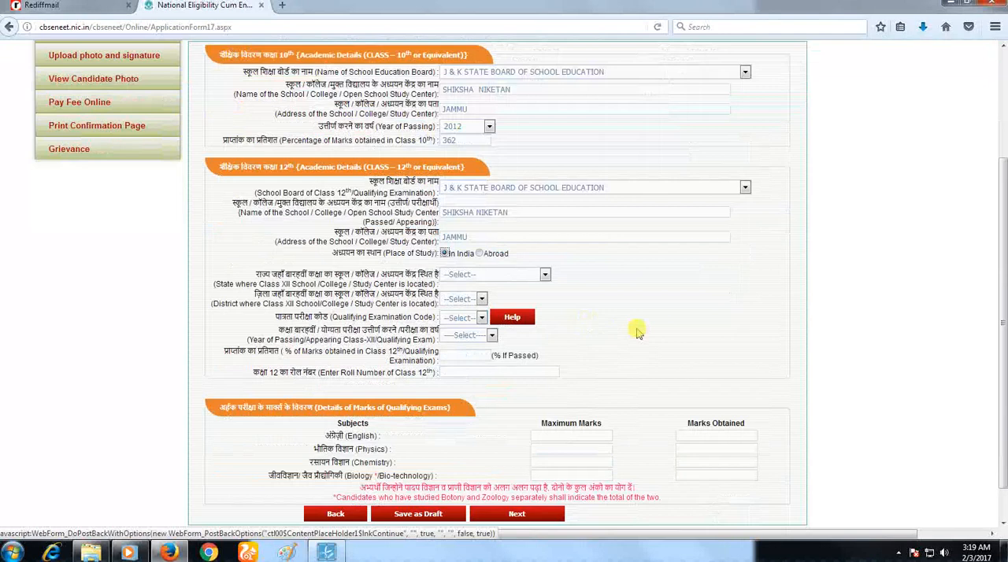
scroll(638, 332, "down", 2)
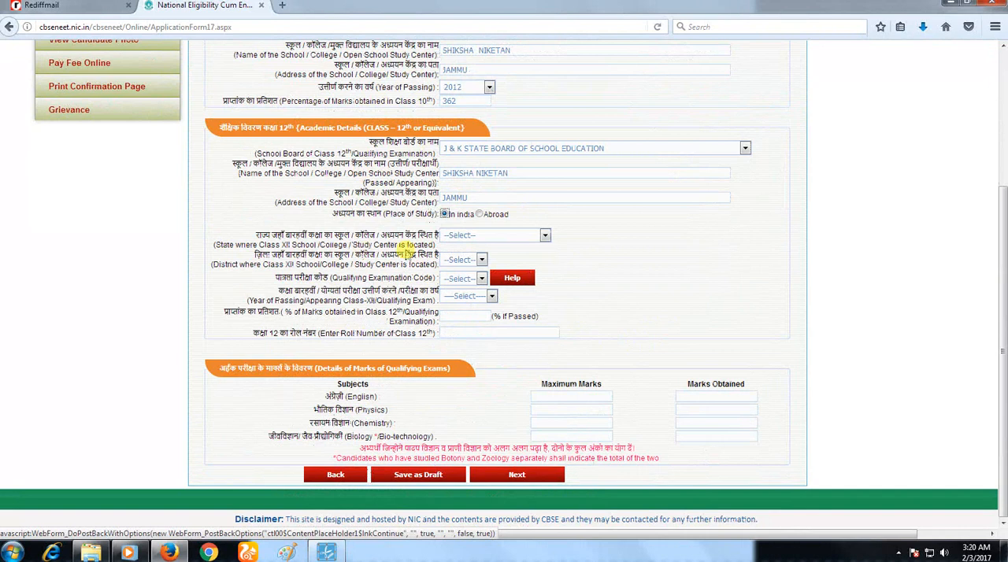
left_click(483, 240)
key("j")
key("Tab")
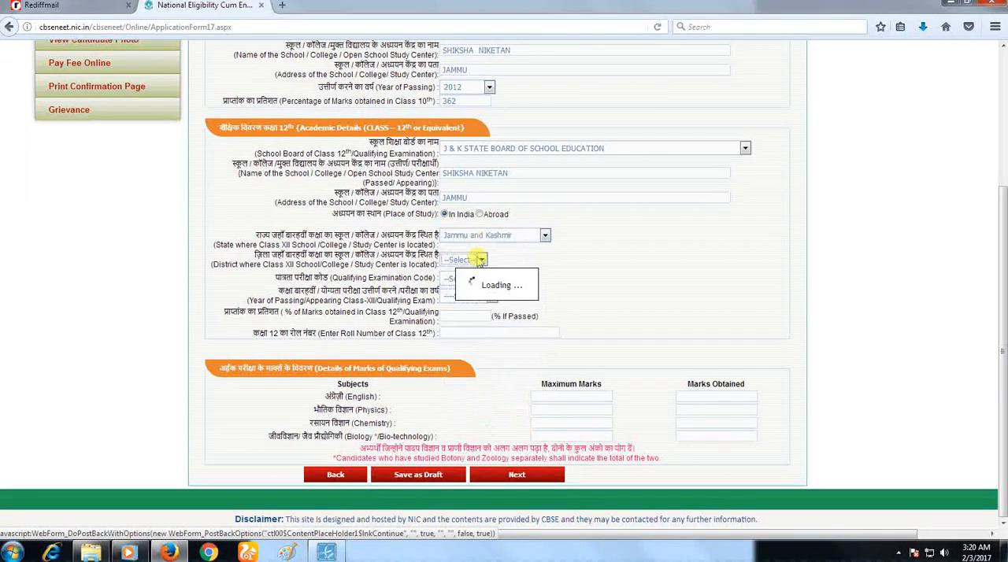
left_click(472, 260)
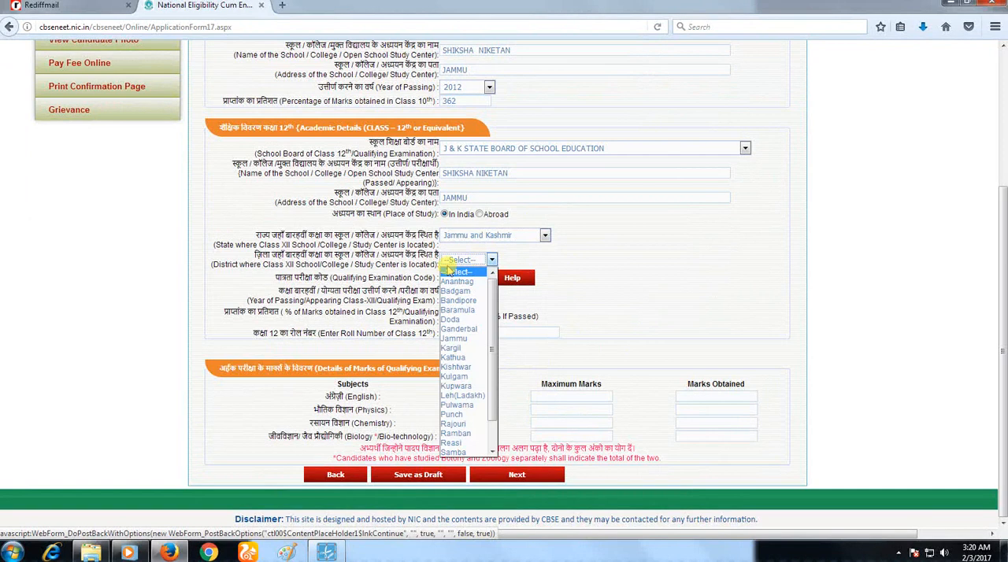
key("j")
key("Tab")
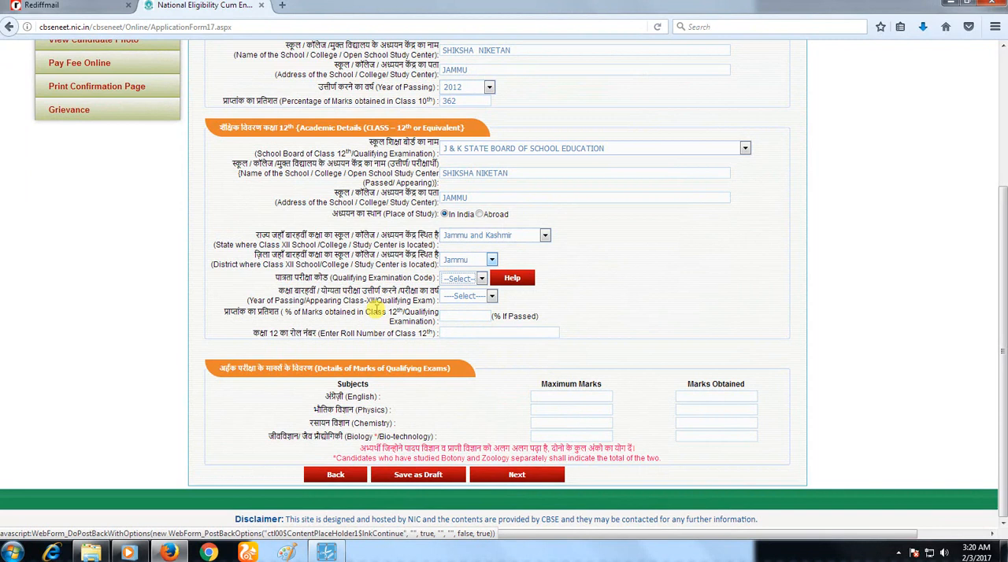
Step: Set the Class 12 year of passing to 2014
left_click(466, 296)
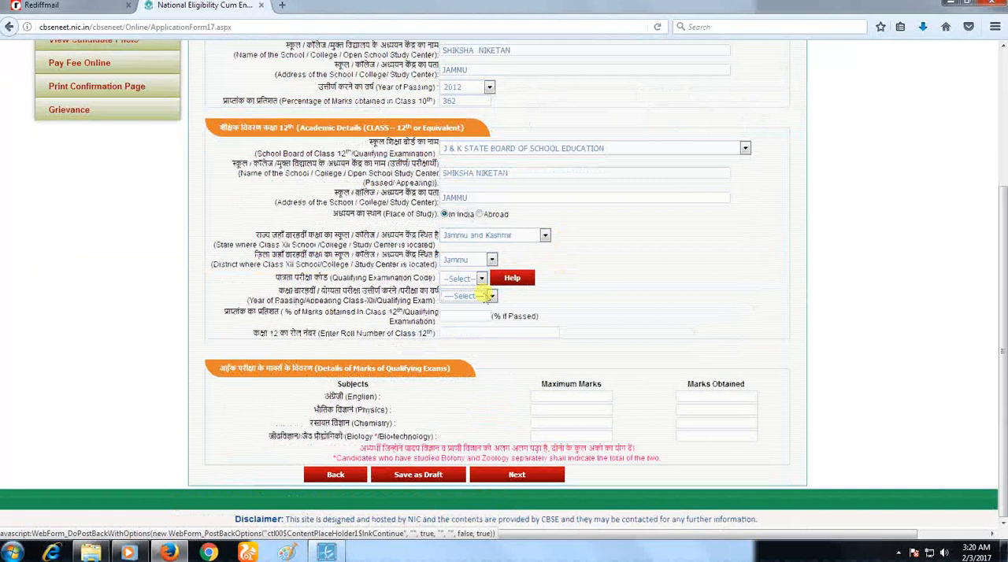
left_click(486, 295)
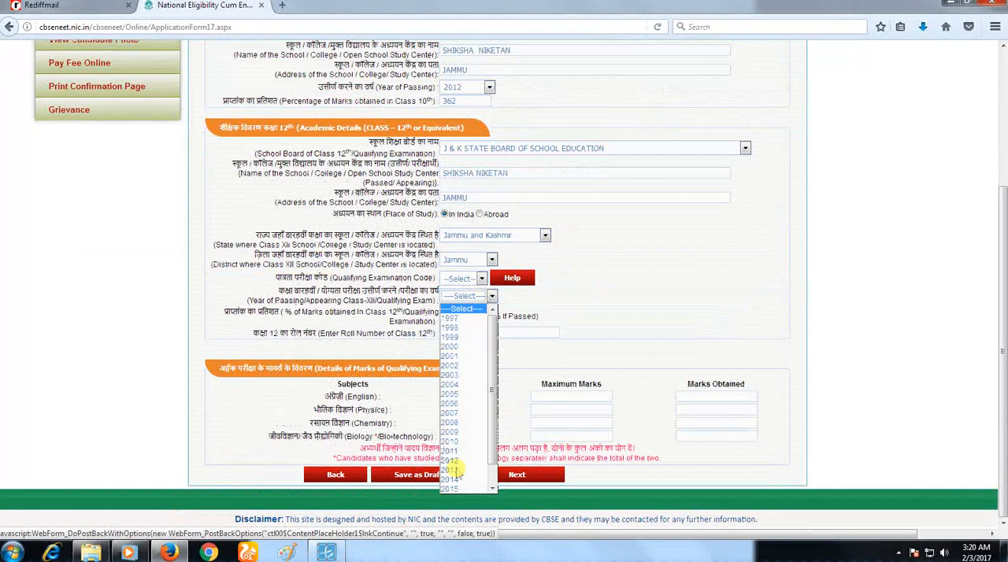
left_click(453, 478)
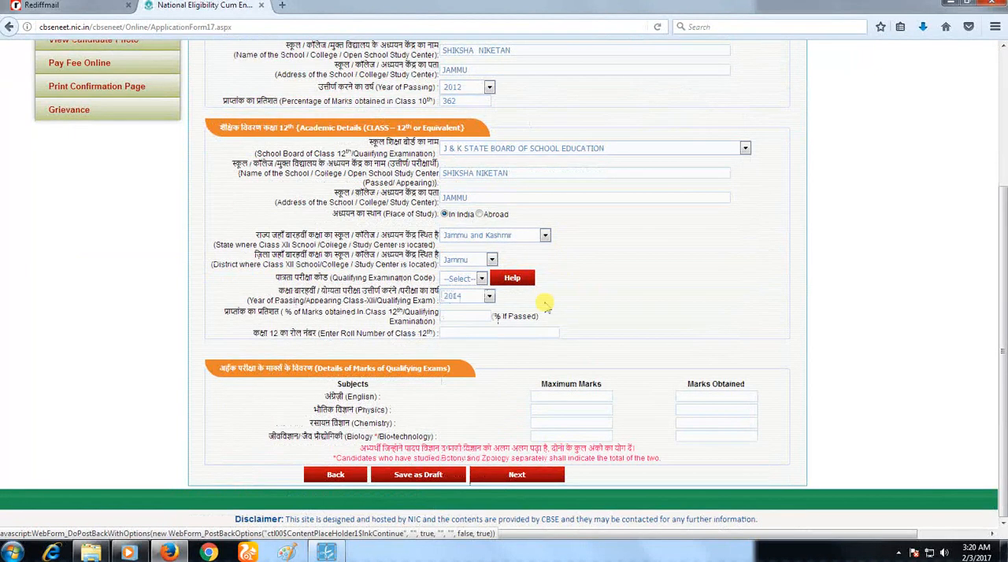
Step: Choose qualifying examination code 01, enter the Class 12 roll number, and try to continue to the next page
left_click(479, 279)
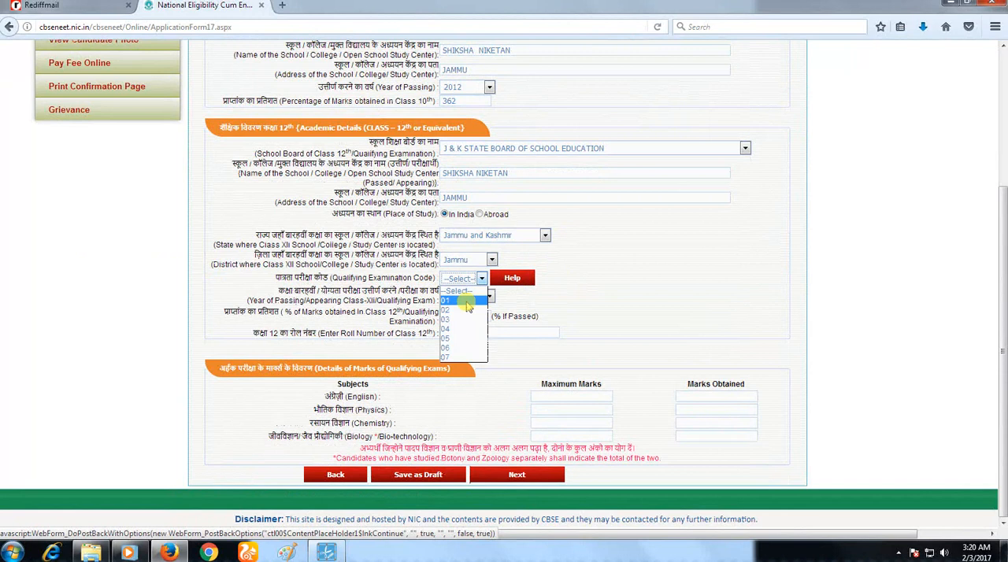
left_click(465, 302)
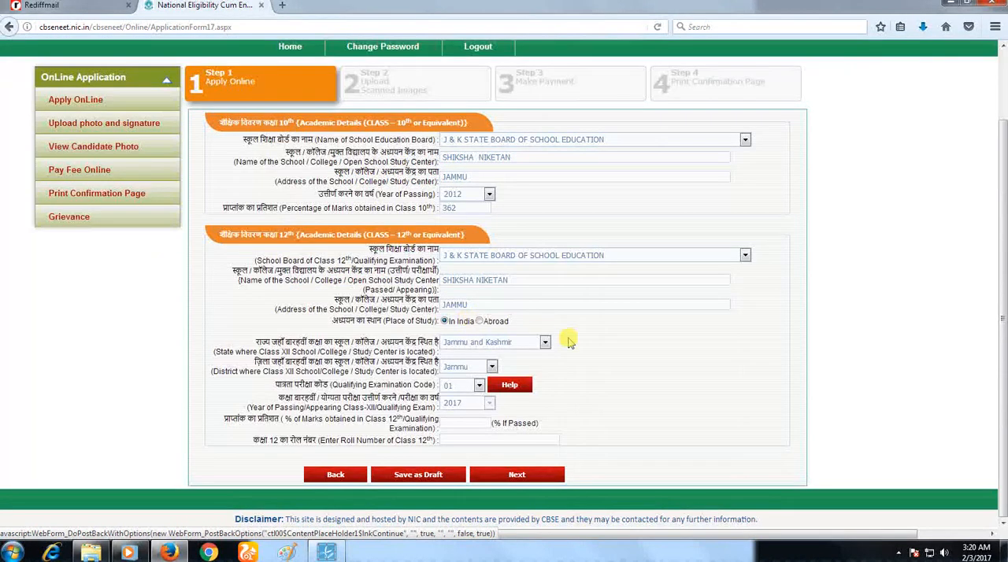
left_click(472, 438)
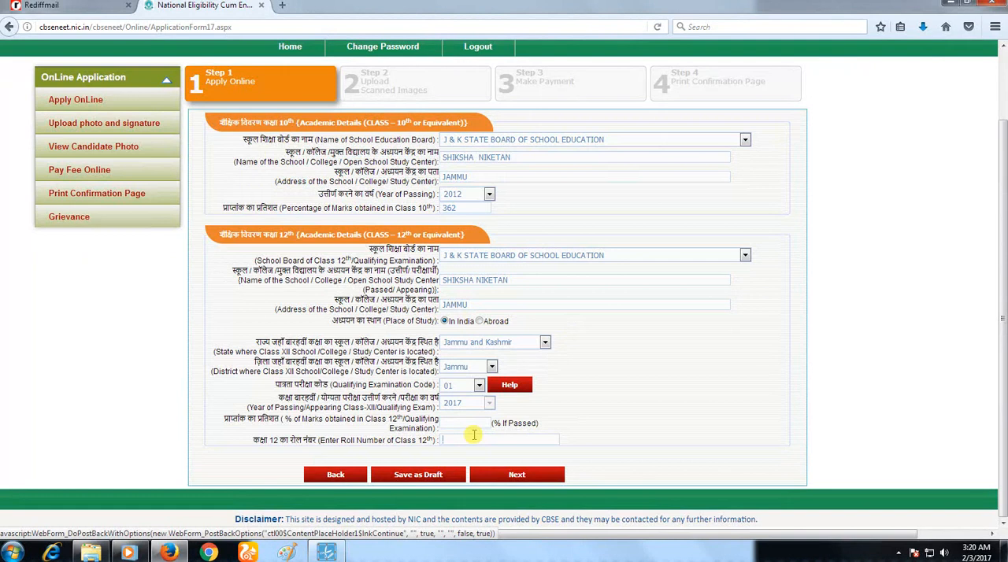
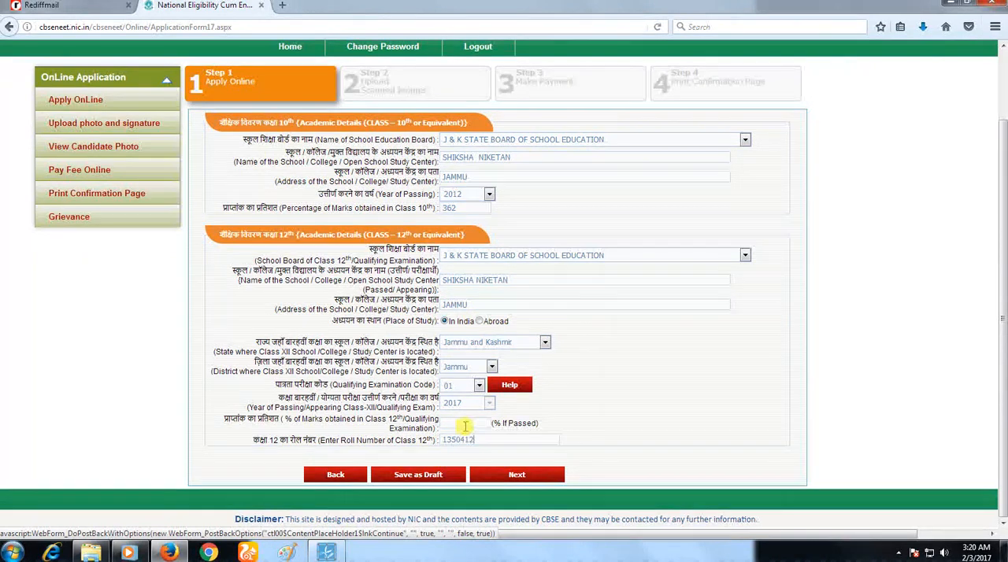
left_click(466, 424)
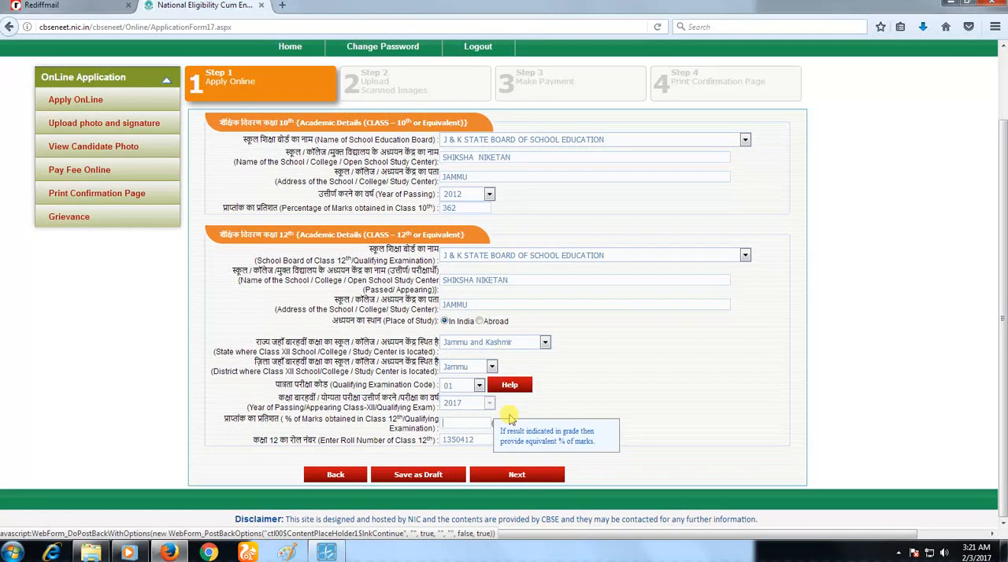
left_click(518, 476)
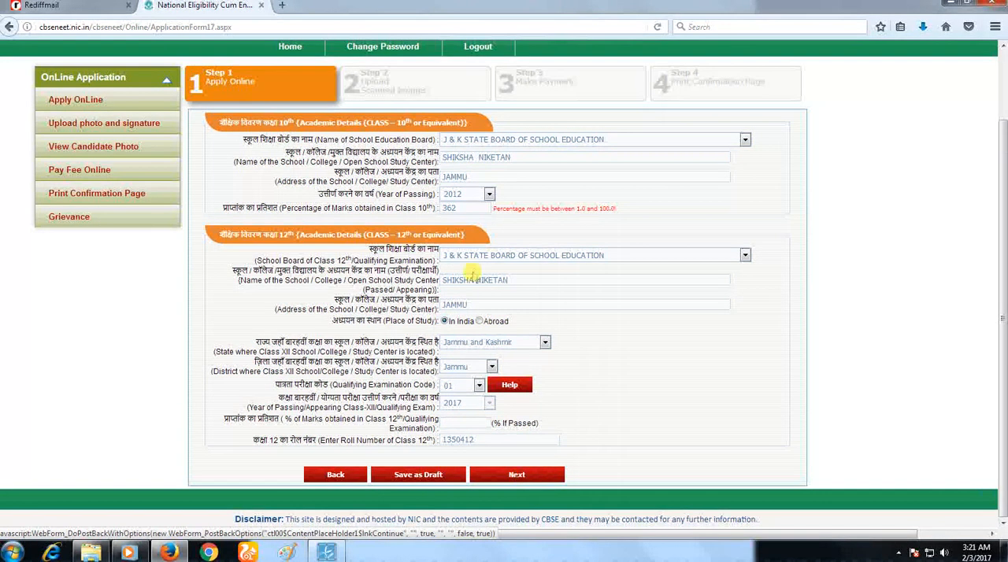
Step: Replace the Class 10 percentage of marks with 60 and continue to the residential address page
left_click(441, 208)
left_click_drag(441, 208, 450, 209)
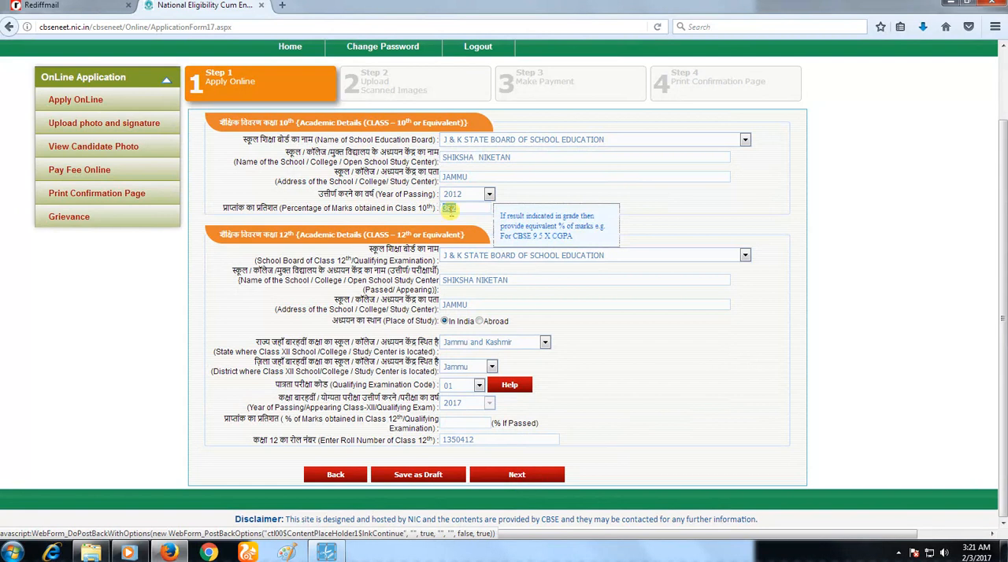
type("60")
left_click(474, 427)
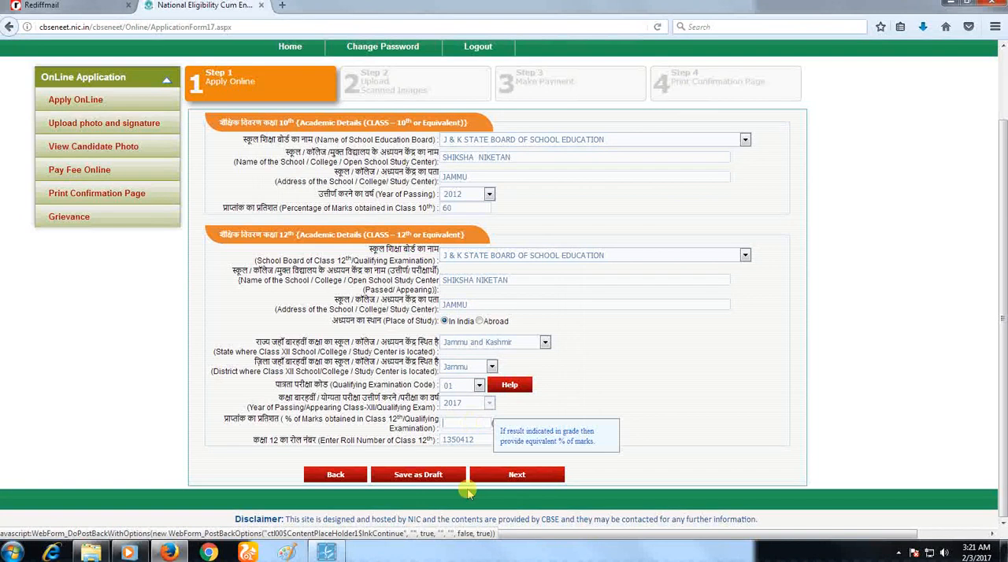
left_click(510, 475)
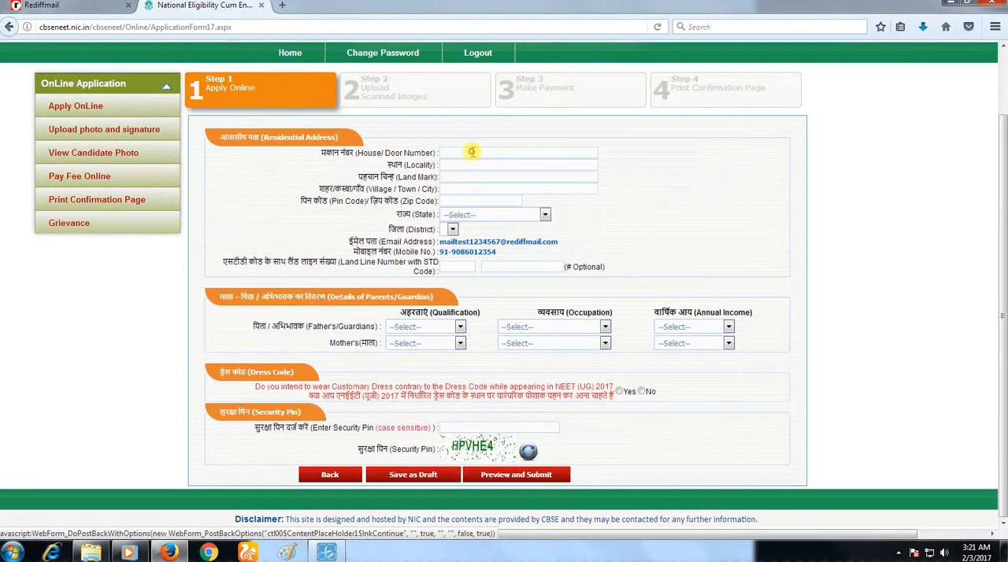
Step: Fill in the house number and the locality of the candidate's residential address
left_click(472, 152)
key("Tab")
type("JAMMU")
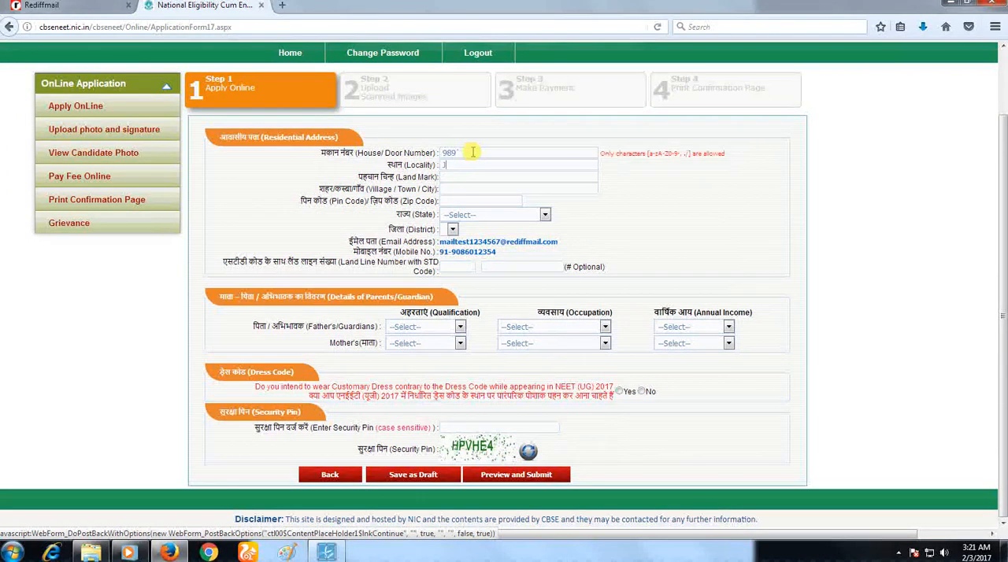
Step: Fill in the landmark of the candidate's residential address
key("Tab")
type("JAMM")
key("BackSpace")
key("BackSpace")
key("BackSpace")
key("BackSpace")
key("Left")
key("Left")
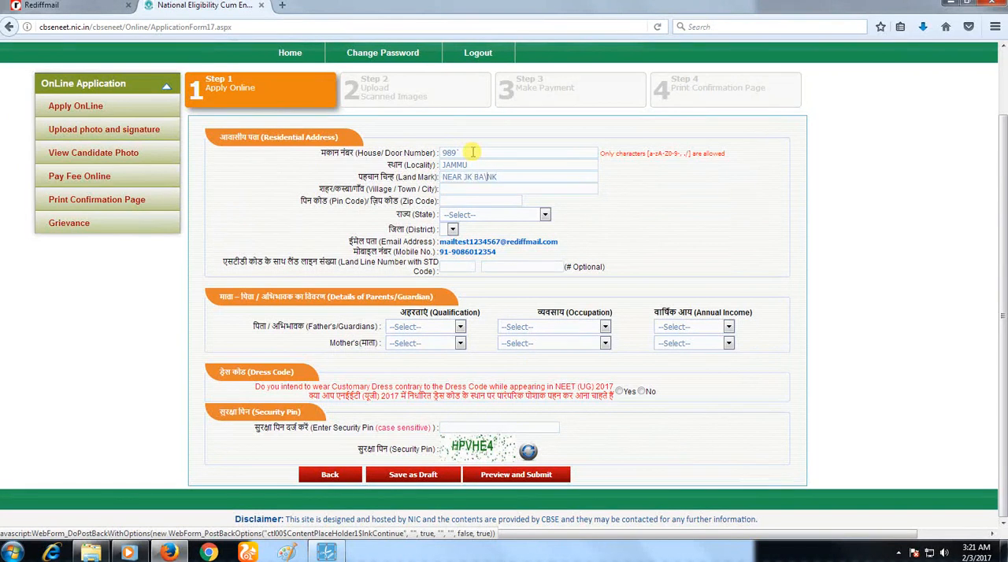
Step: Fill in the town or city and the PIN code of the candidate's residential address
left_click(486, 192)
type("JAMMU")
key("Tab")
type("18000")
key("BackSpace")
type("1")
type("0")
key("Tab")
Step: Set the residential address's state to Jammu and Kashmir and its district to Jammu
key("j")
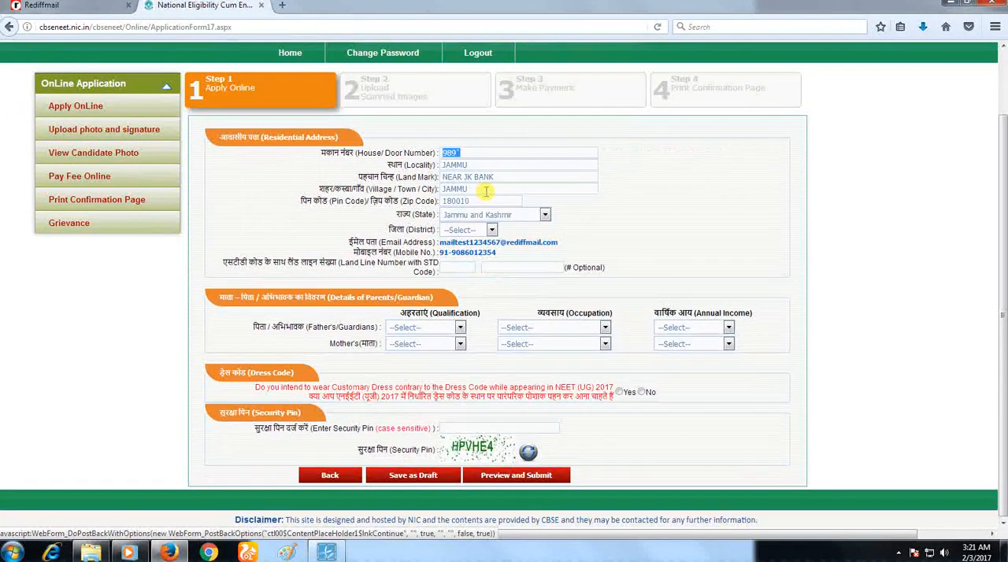
left_click(492, 231)
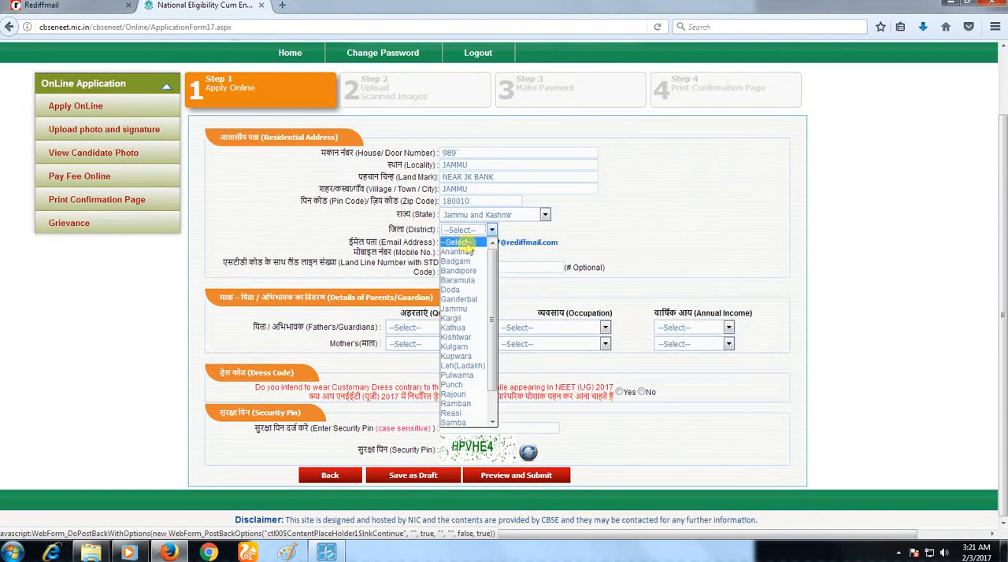
key("j")
key("Return")
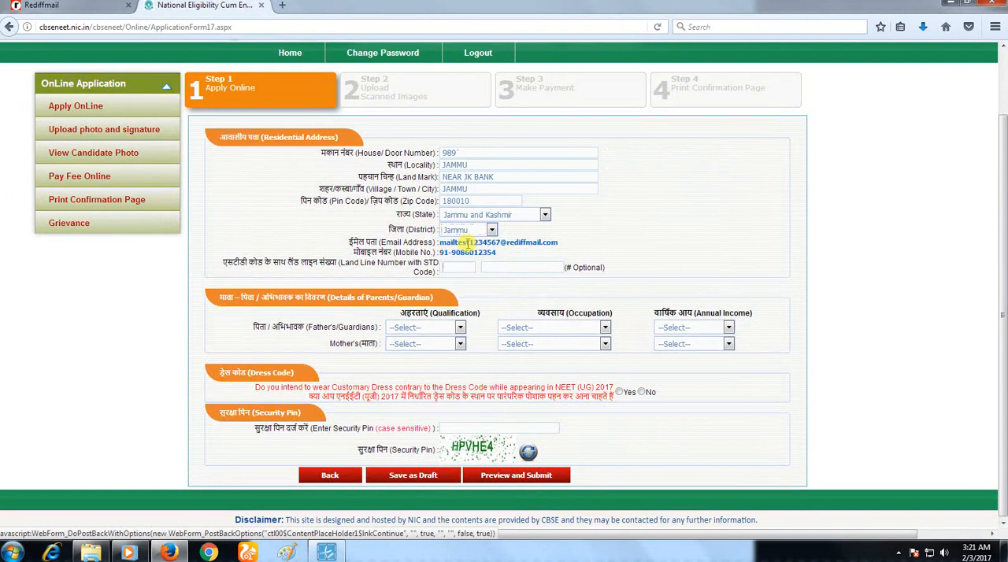
left_click(424, 329)
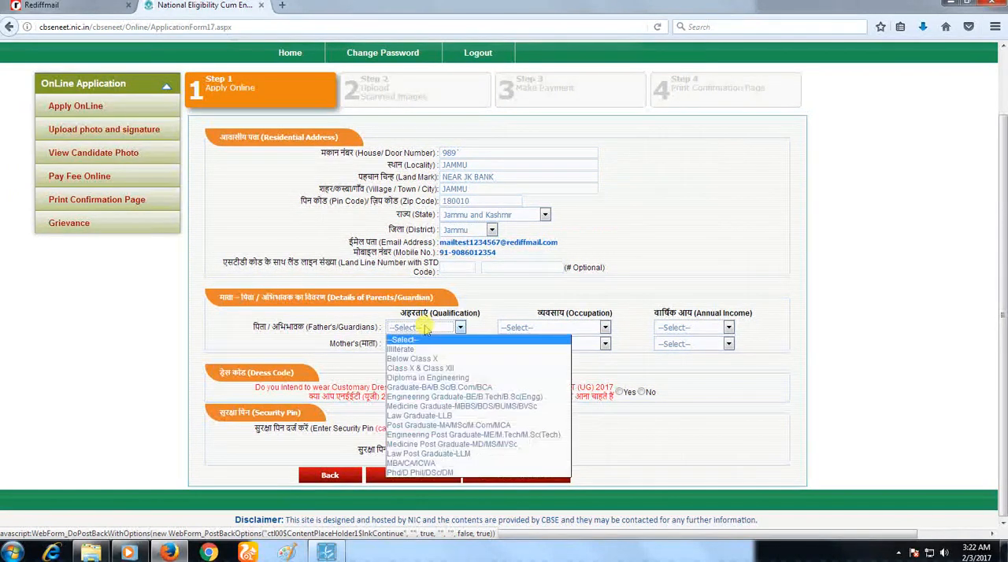
left_click(414, 358)
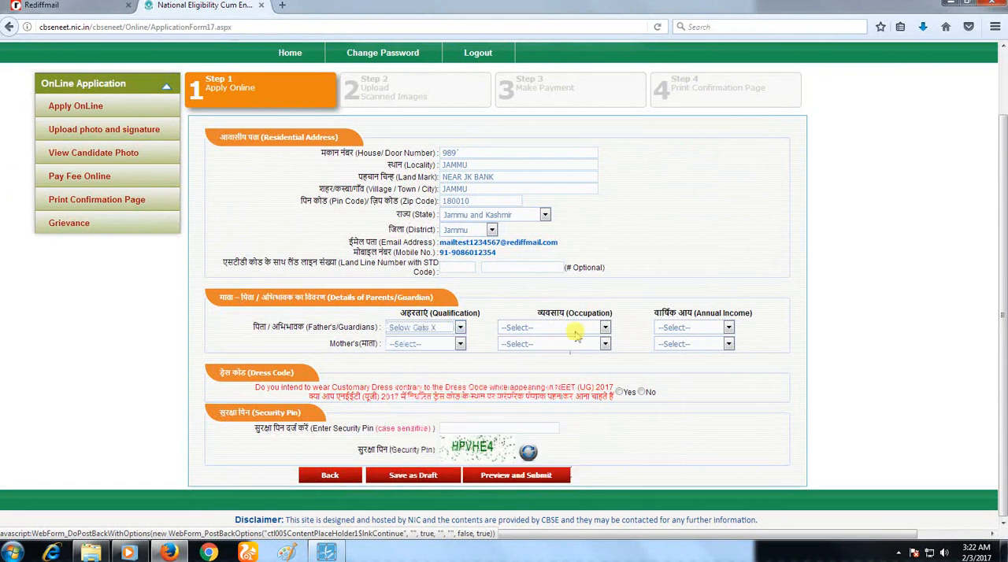
left_click(575, 329)
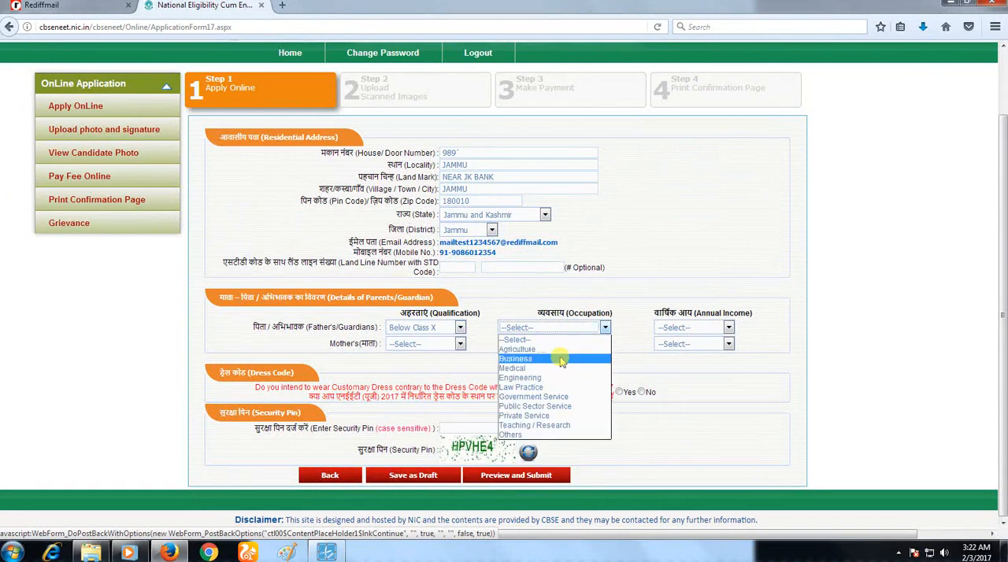
left_click(562, 361)
left_click(685, 328)
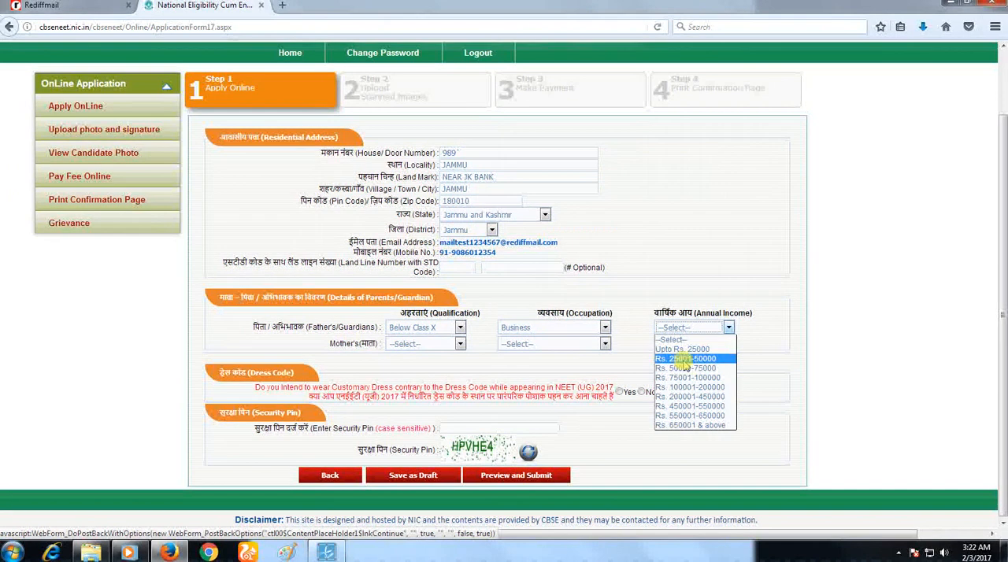
left_click(684, 359)
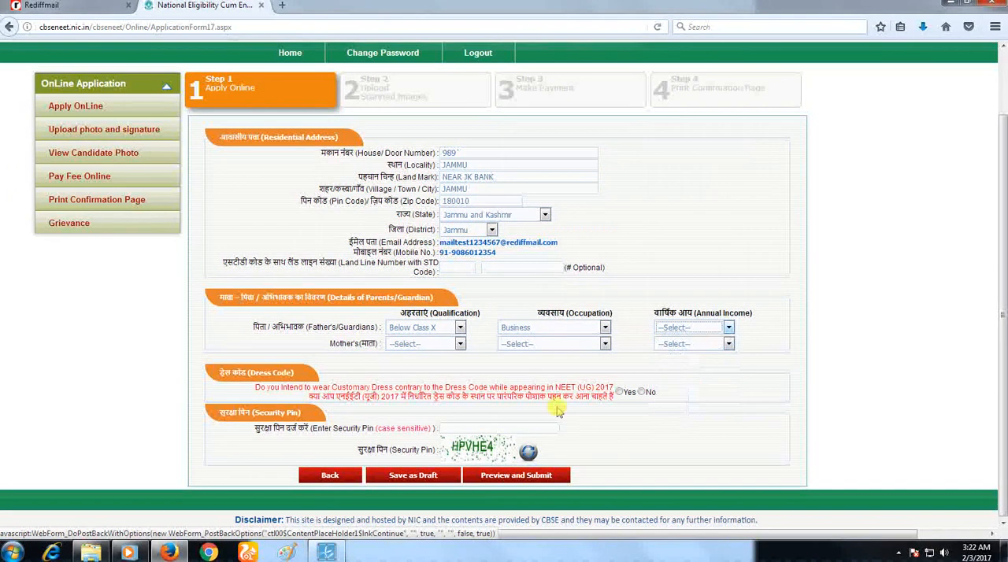
Step: Set the mother's qualification to Class X & Class XII, occupation to Medical and annual income to Upto Rs. 25000
left_click(431, 346)
left_click(512, 384)
left_click(552, 344)
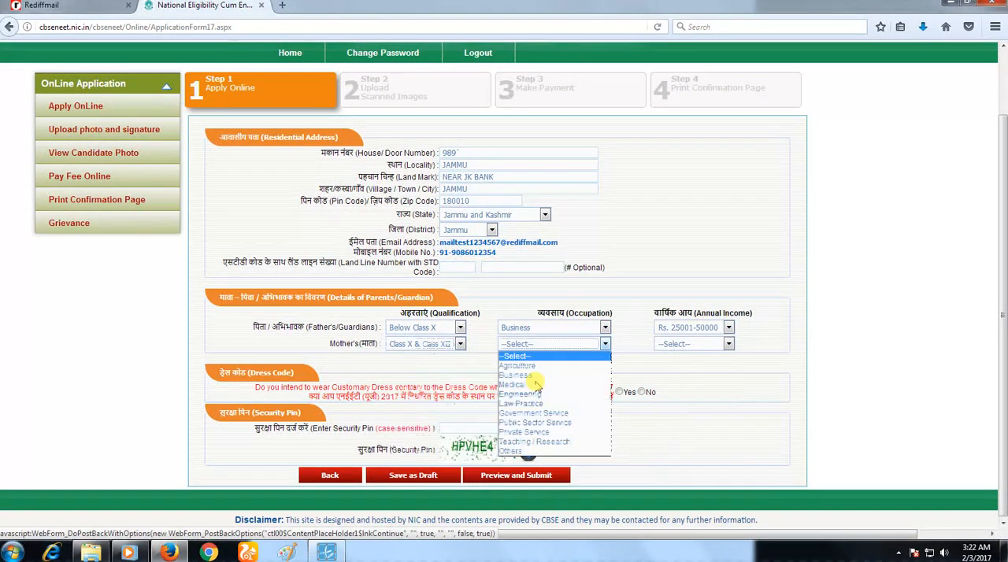
left_click(535, 384)
left_click(677, 345)
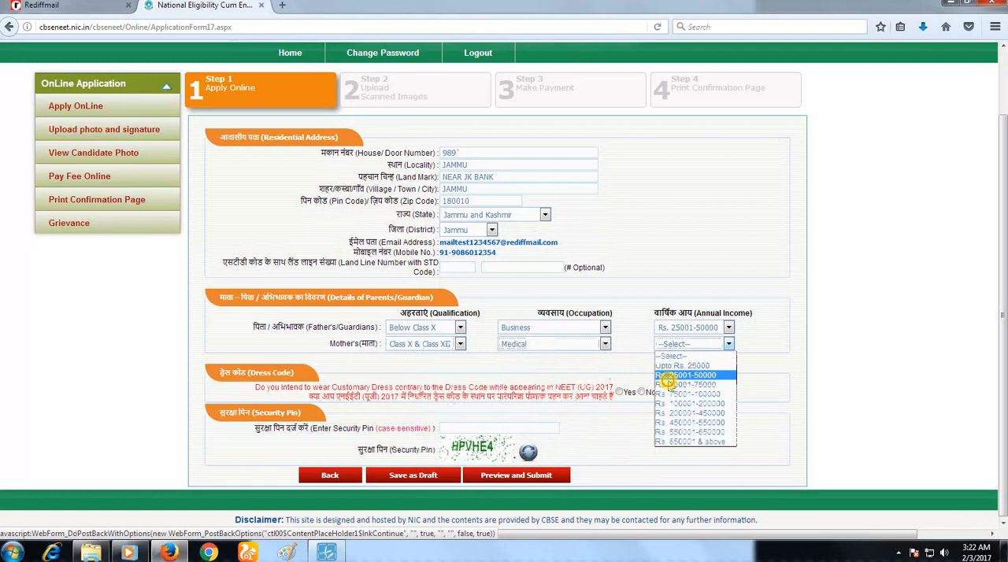
left_click(668, 384)
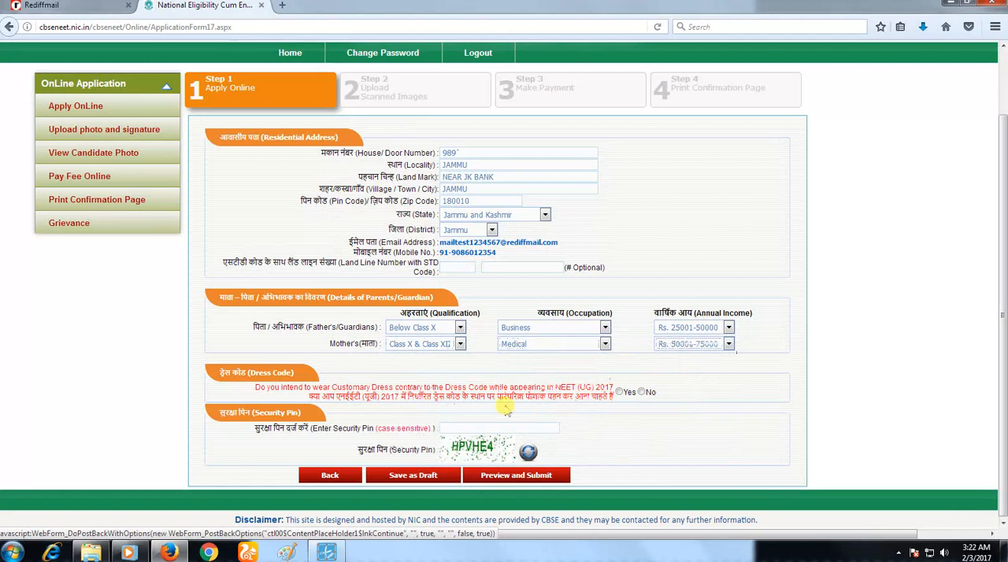
left_click(697, 347)
left_click(673, 358)
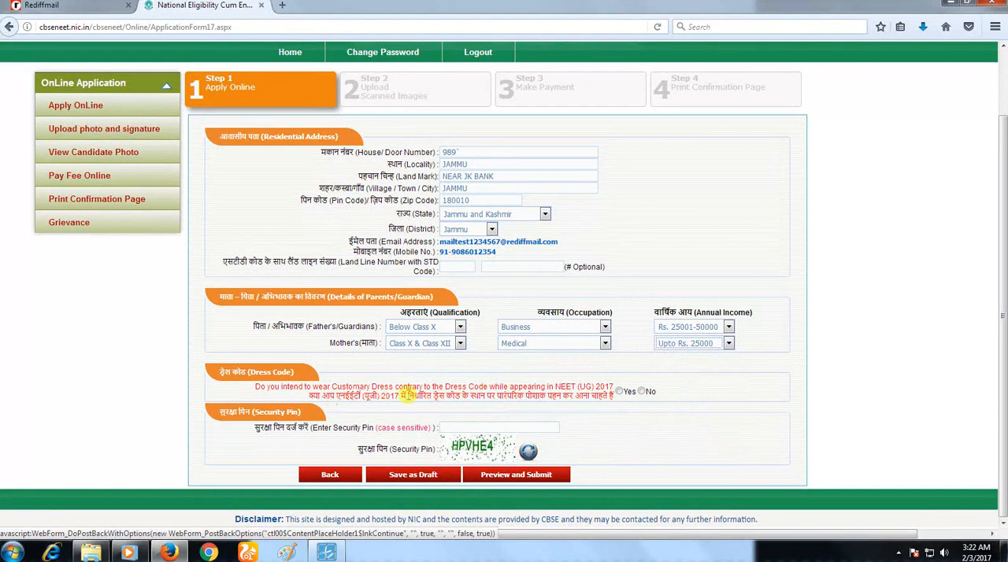
Step: Answer No to wearing customary dress and enter the displayed security pin in its exact letter case
left_click(642, 391)
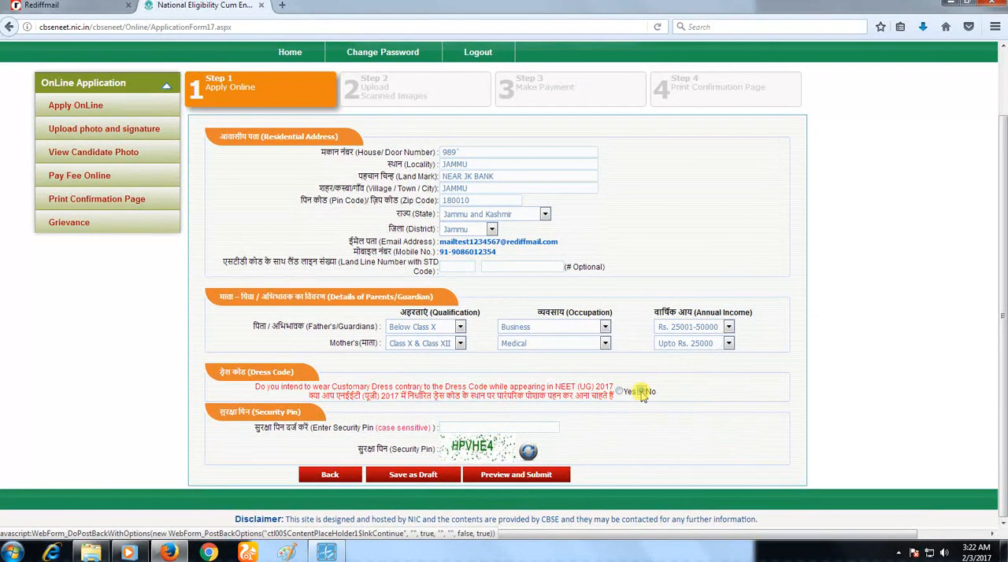
left_click(518, 425)
type("hpvhe")
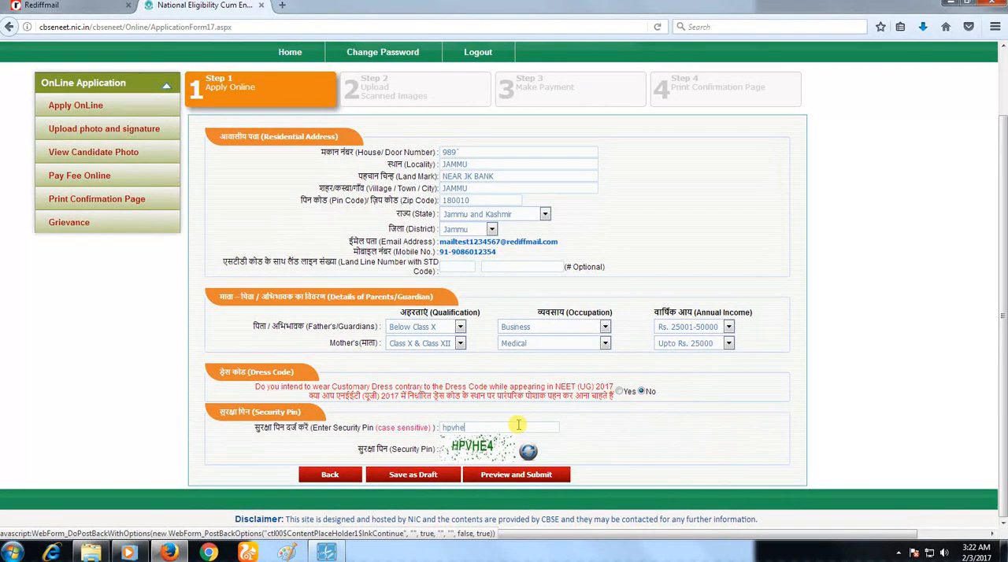
type("4")
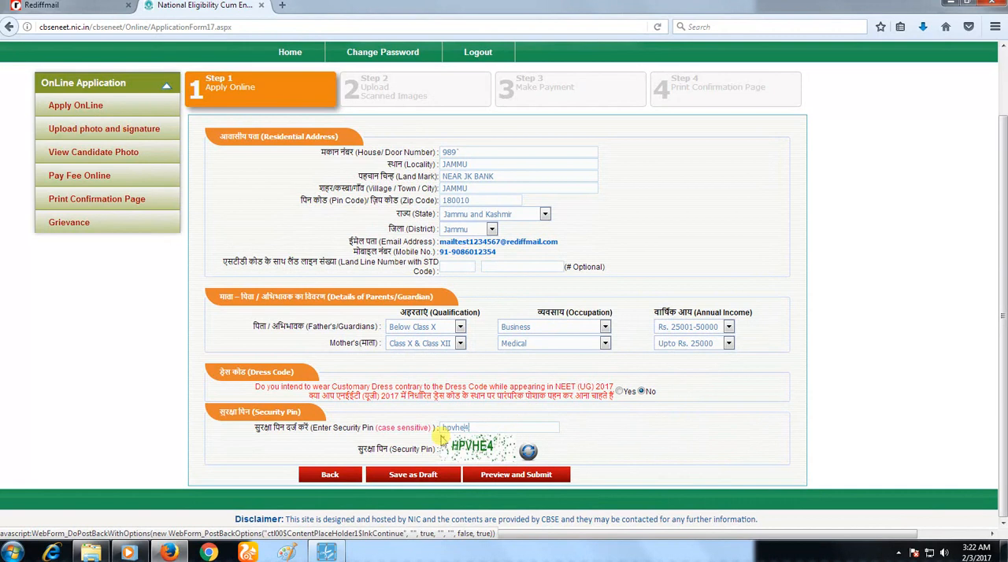
left_click_drag(490, 428, 391, 438)
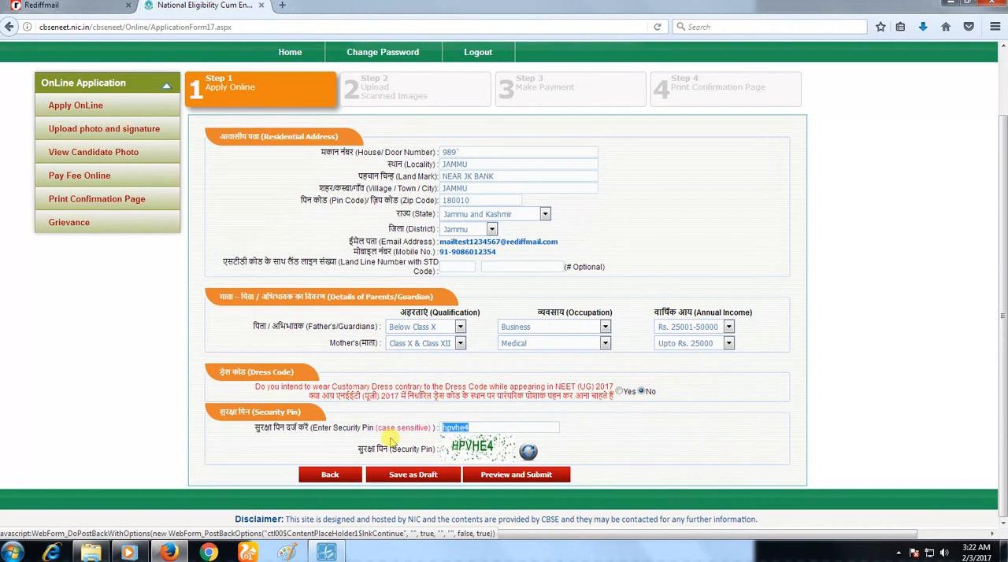
type("HPVHE4")
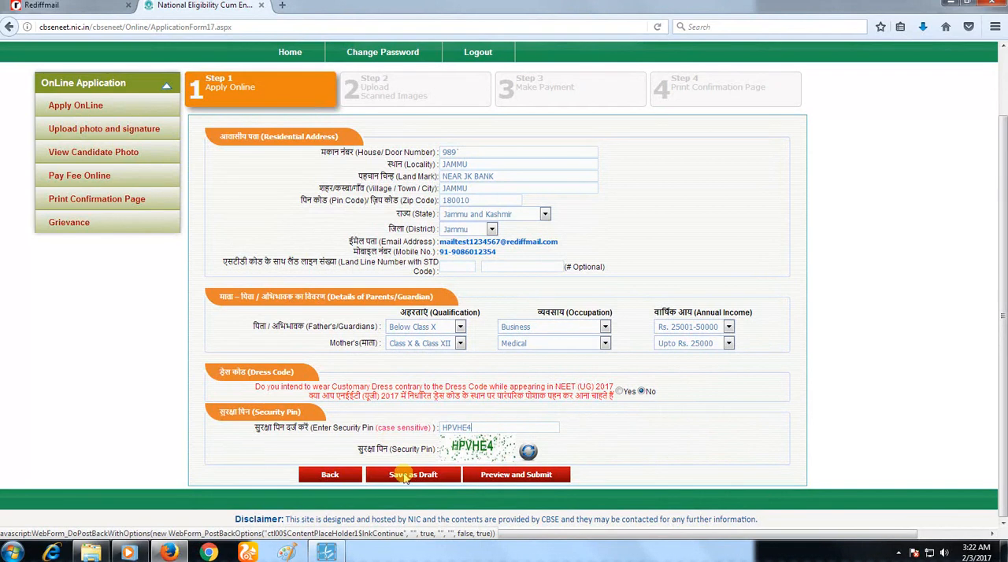
Step: Save the application form as a draft and dismiss the notice
left_click(445, 478)
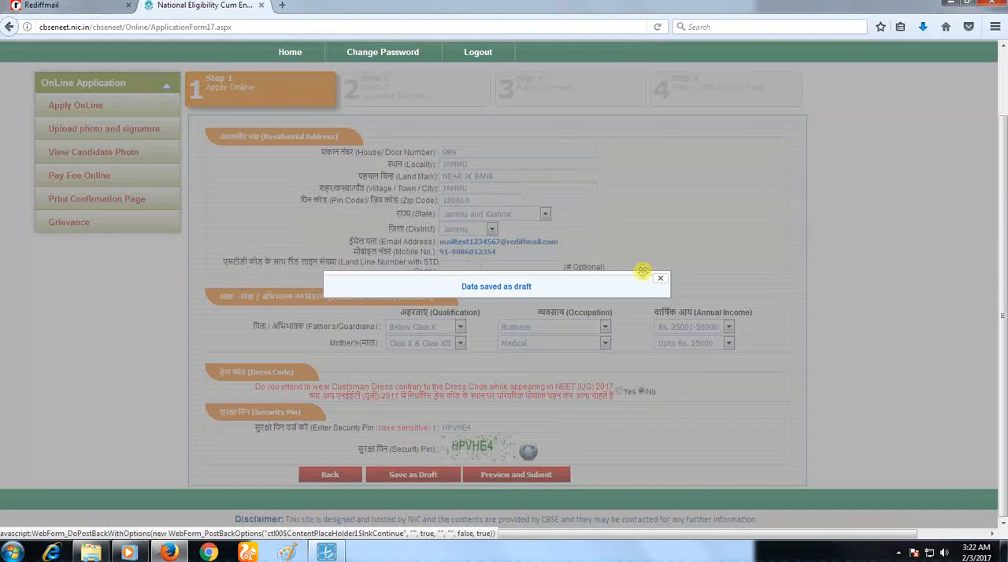
left_click(660, 281)
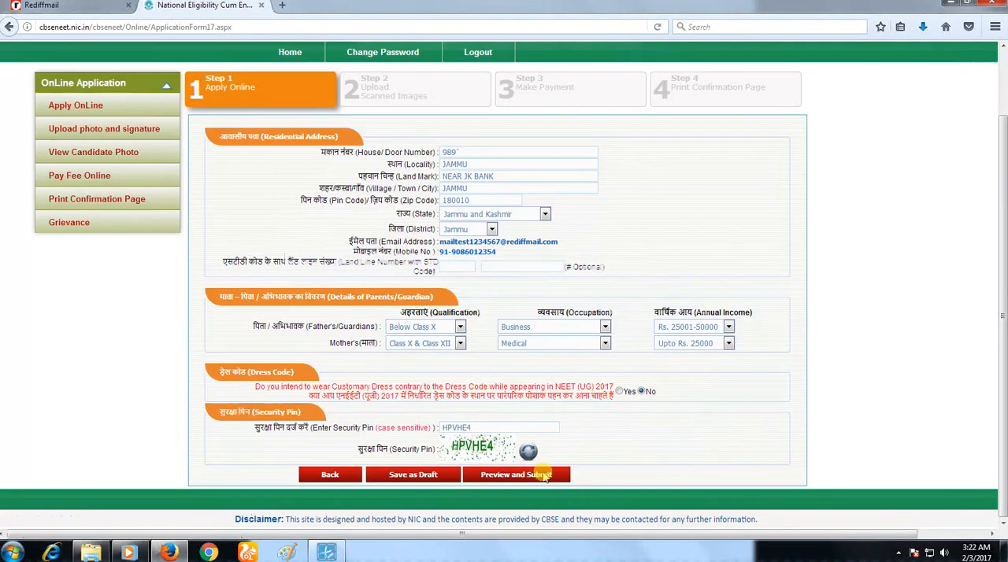
Step: Remove the invalid trailing character from the house number and submit the form for preview
left_click(543, 476)
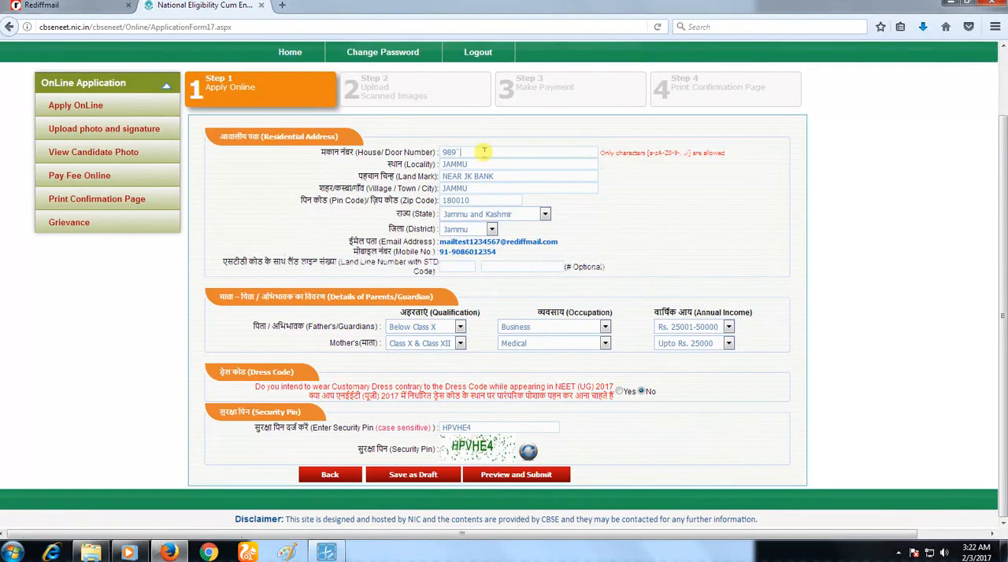
key("BackSpace")
left_click(524, 475)
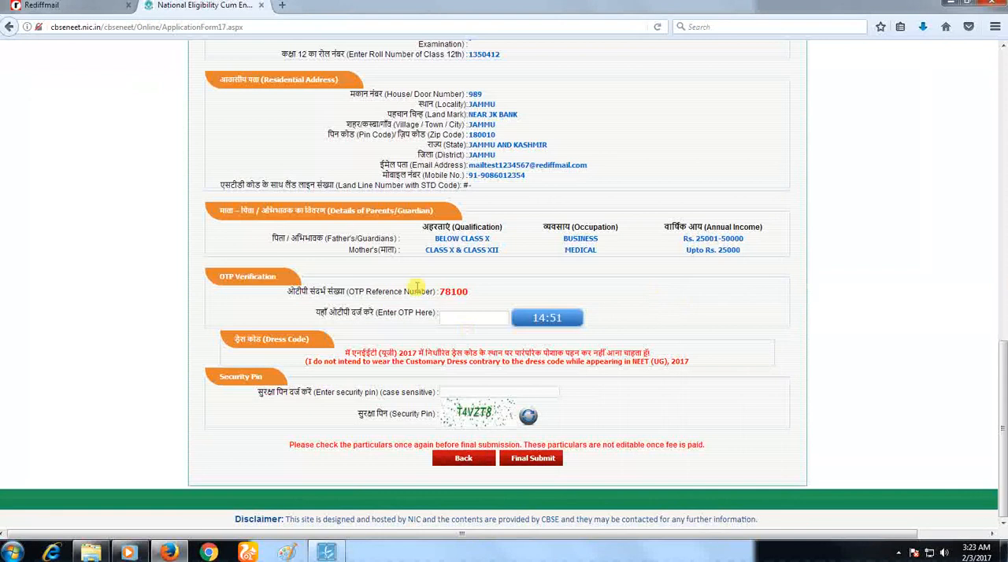
Step: Switch to Rediffmail, open the newest NEET one-time password message in the inbox and select its code for copying
left_click(63, 8)
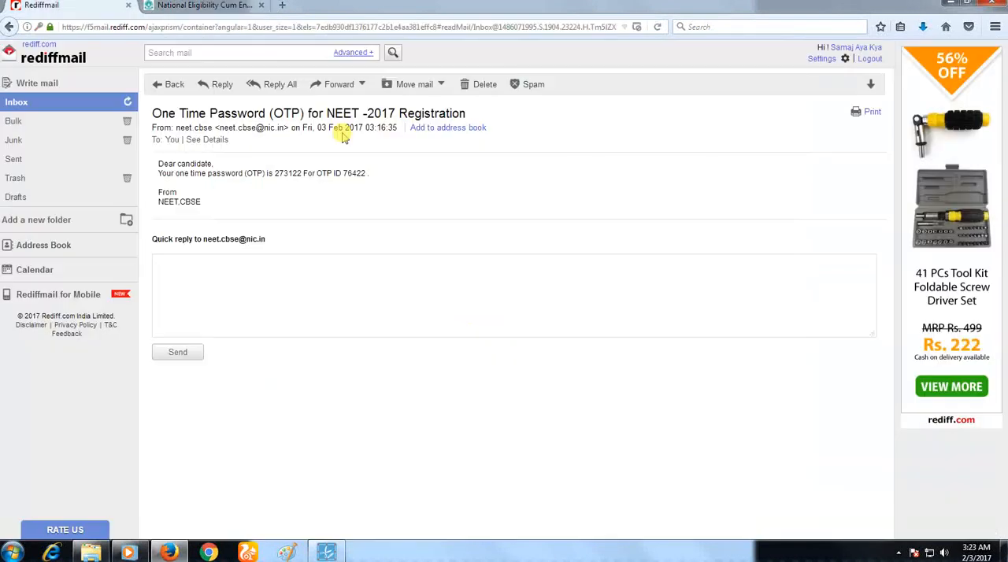
left_click(74, 110)
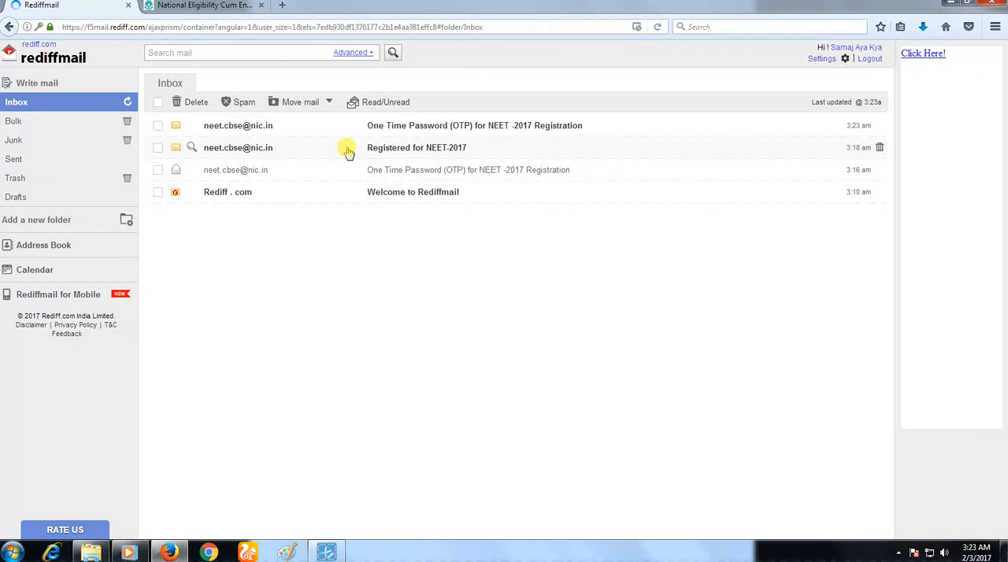
left_click(401, 127)
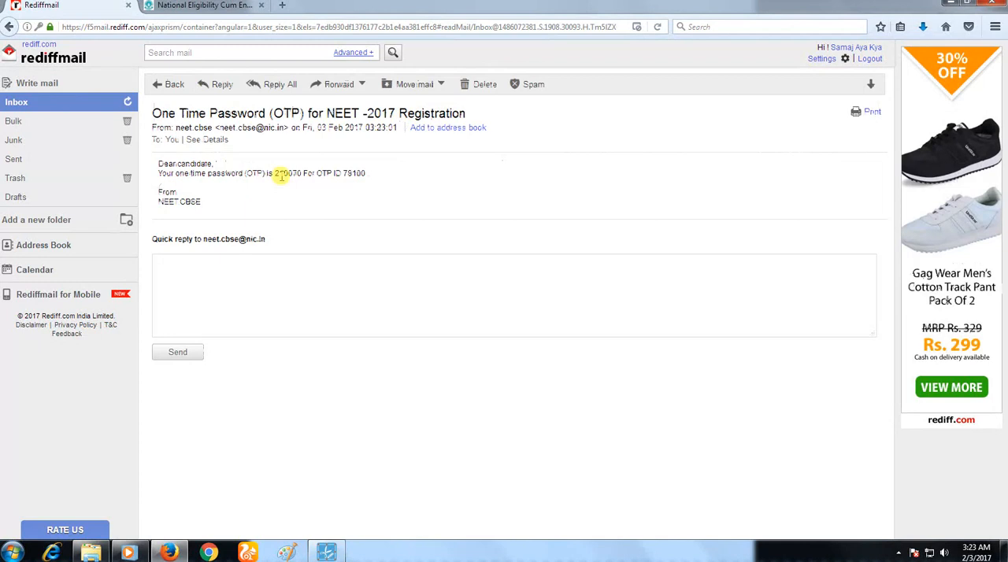
double_click(291, 172)
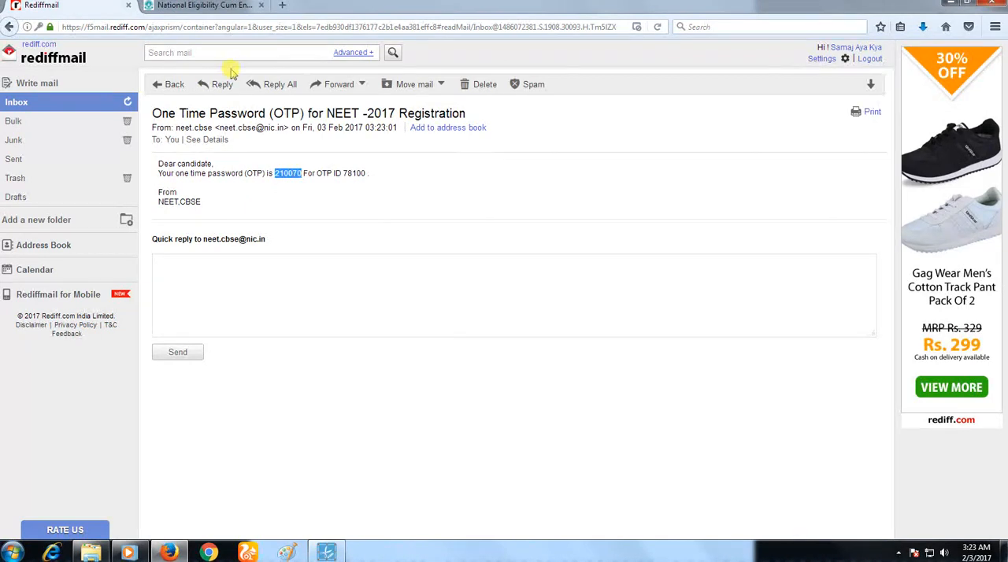
Step: Return to the NEET application preview and paste the one-time password into the OTP verification field
left_click(203, 5)
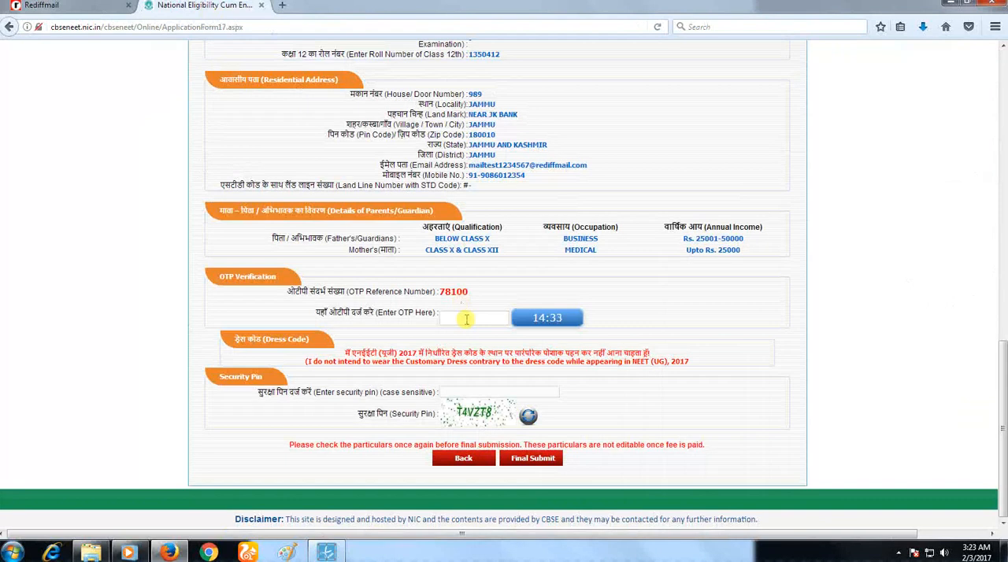
left_click(466, 318)
key("ctrl+v")
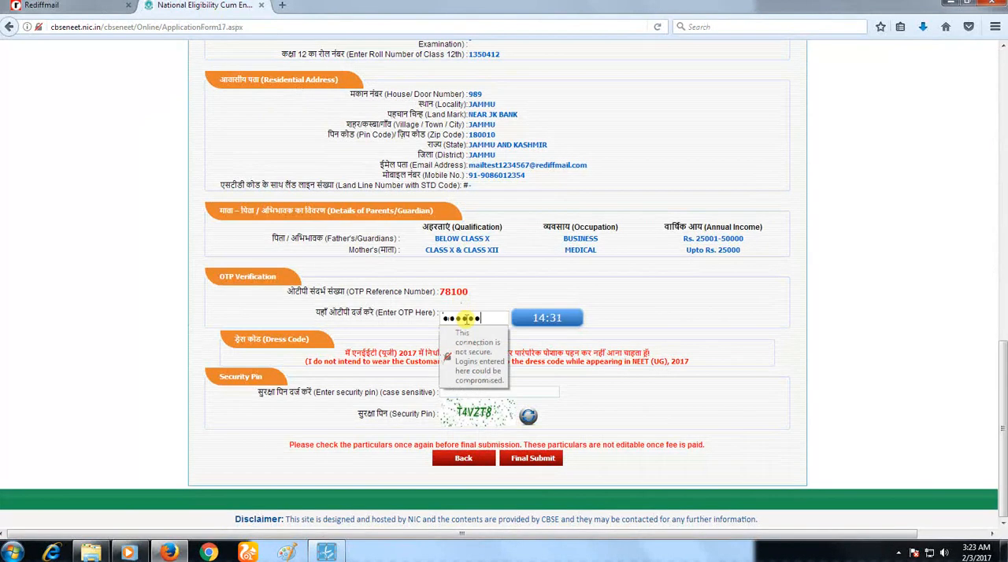
left_click(574, 339)
Step: Enter the preview page's security pin in the exact letter case shown in the image
left_click(473, 391)
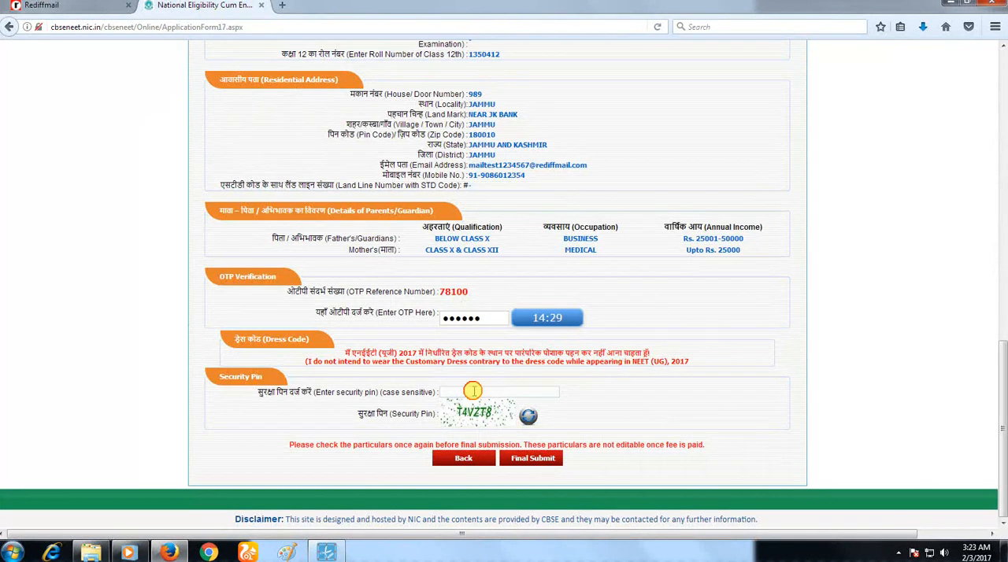
type("t")
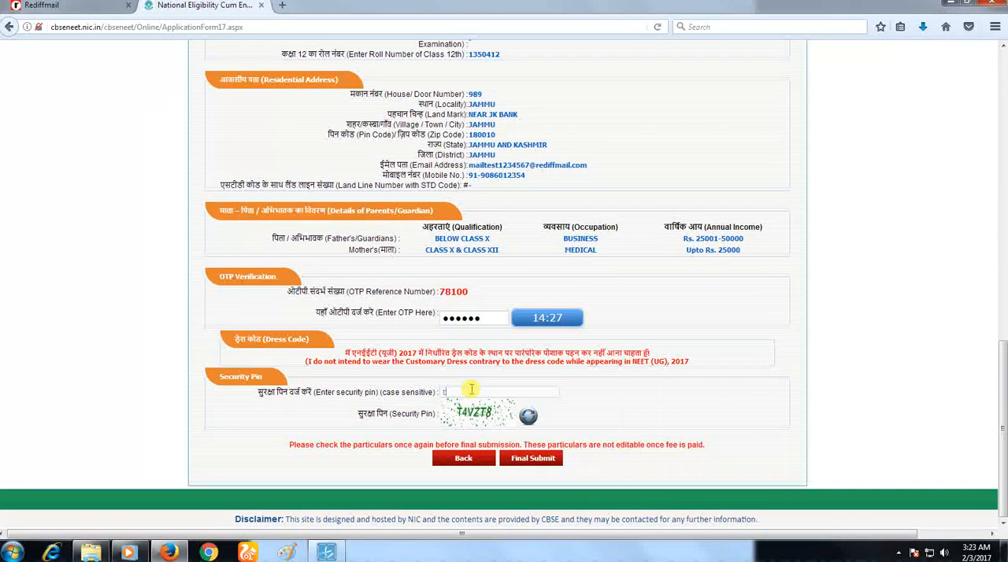
type("4v")
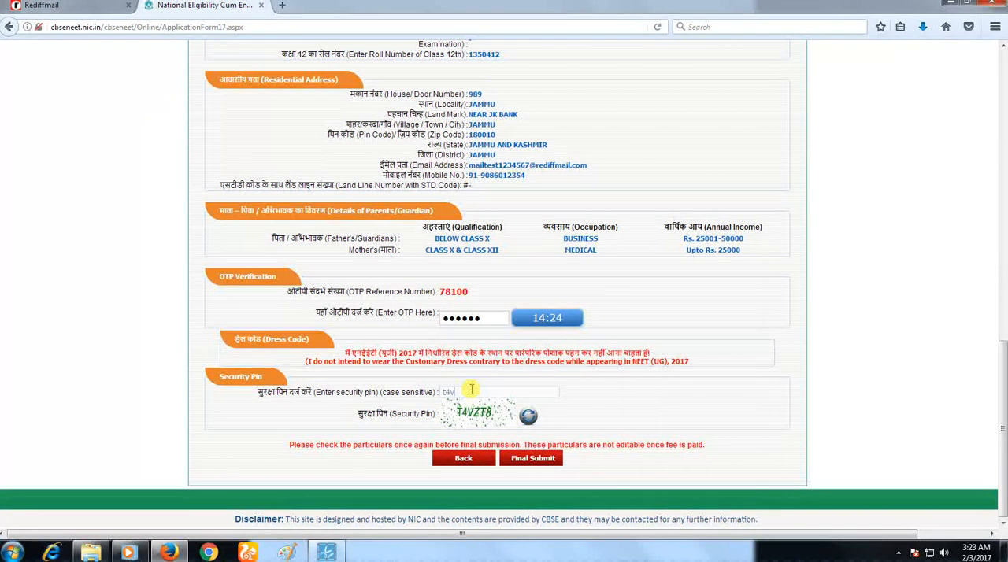
key("BackSpace")
key("BackSpace")
key("BackSpace")
type("T4VZT8")
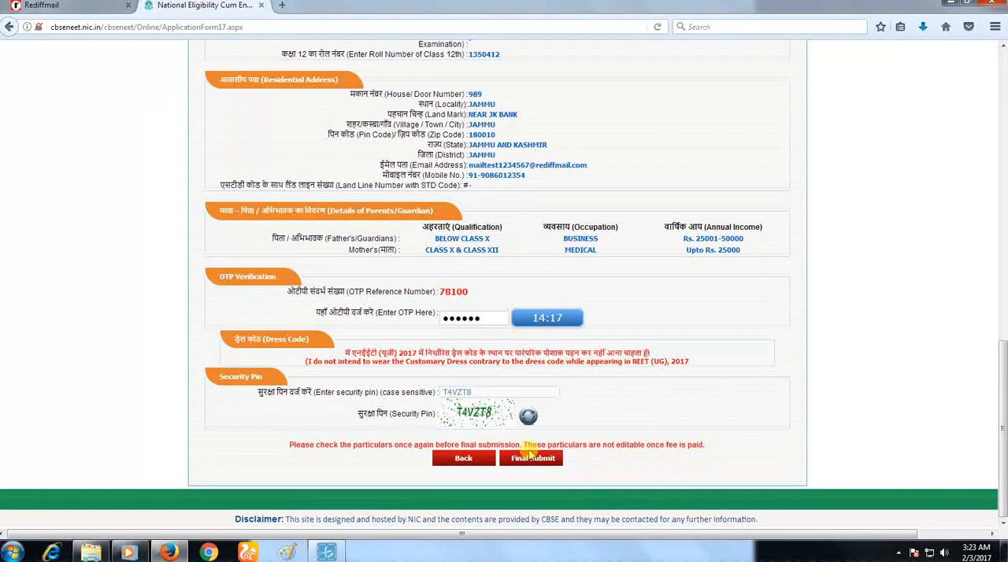
Step: Make and confirm the final submission of the application, and open the photograph and signature upload page
left_click(532, 459)
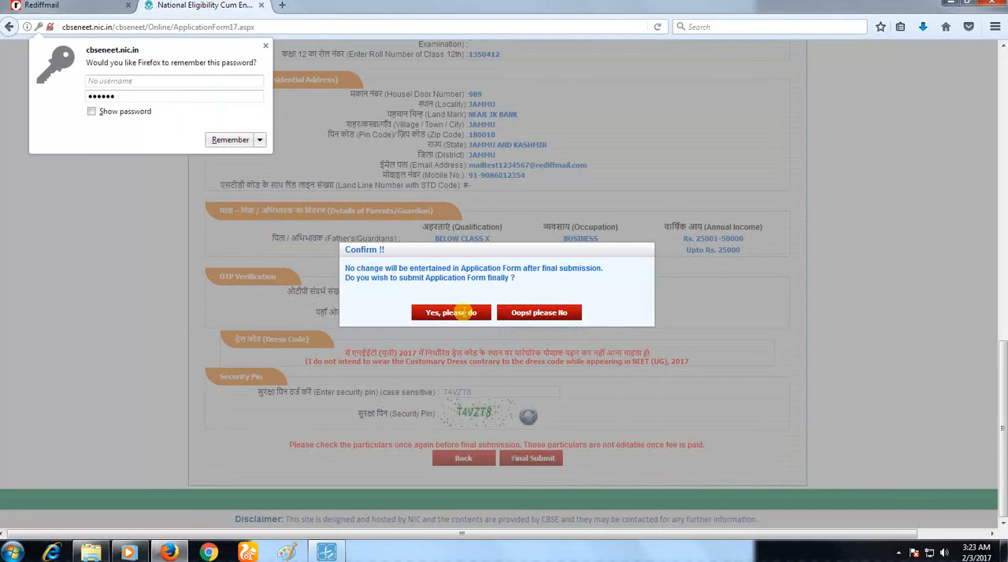
left_click(461, 312)
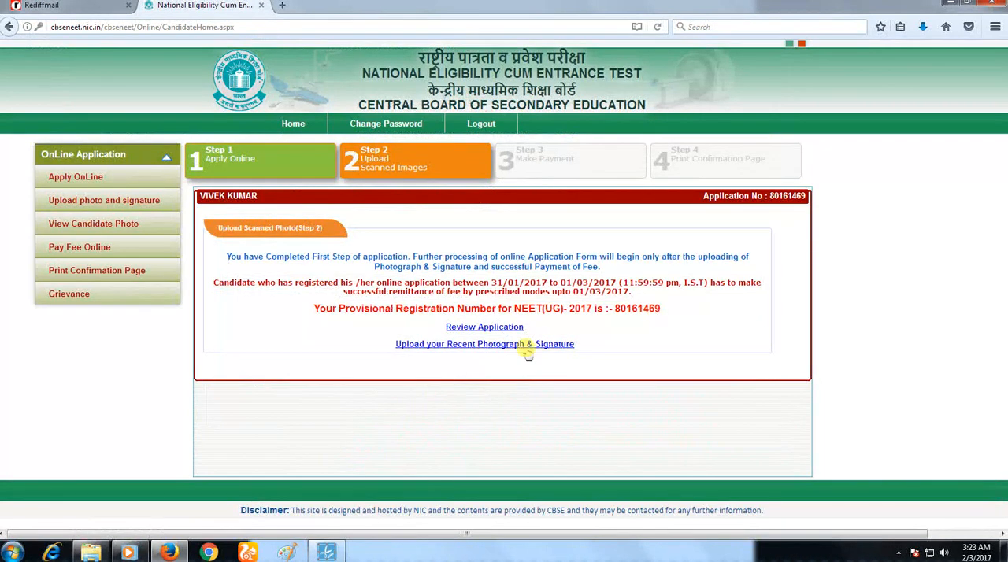
left_click(486, 347)
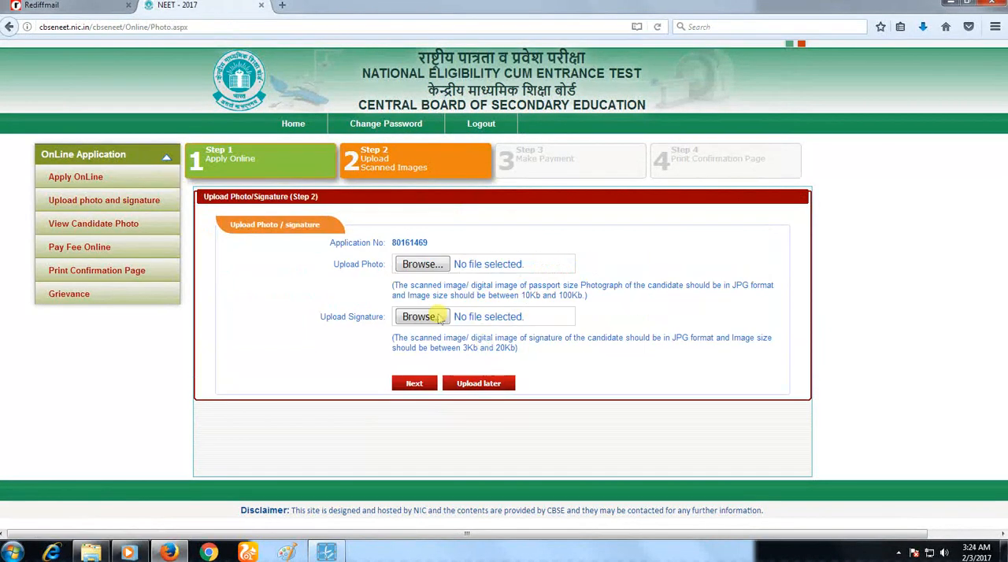
Step: Try to upload the image "16 to 15kb - -" from the test folder on the software (F:) drive as the candidate's photo
left_click(409, 266)
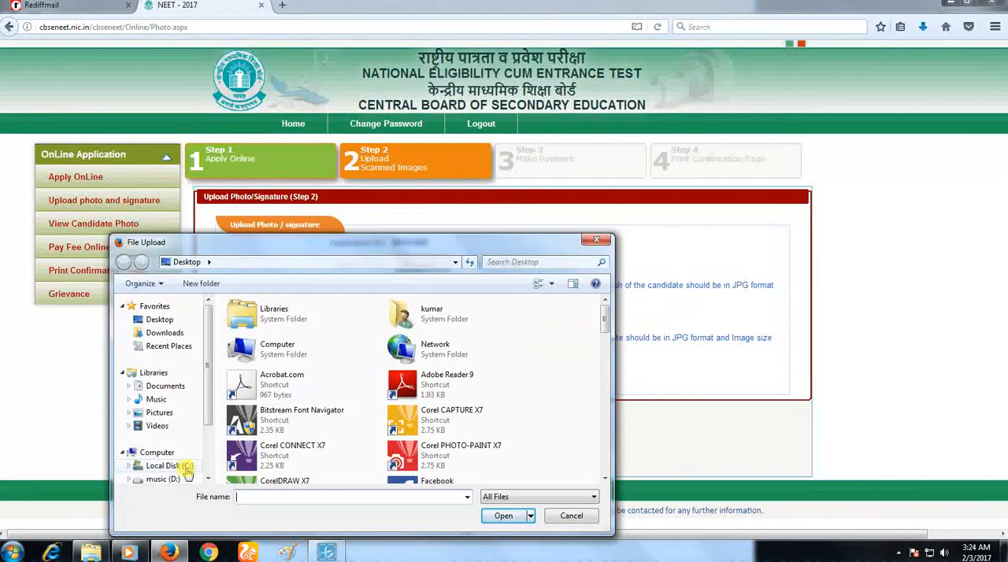
scroll(187, 468, "down", 1)
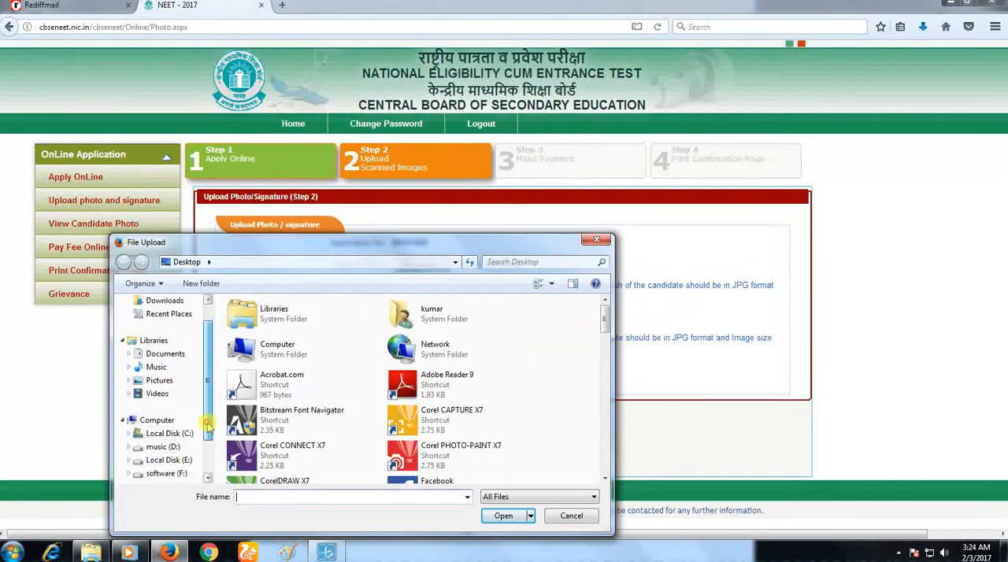
left_click(186, 461)
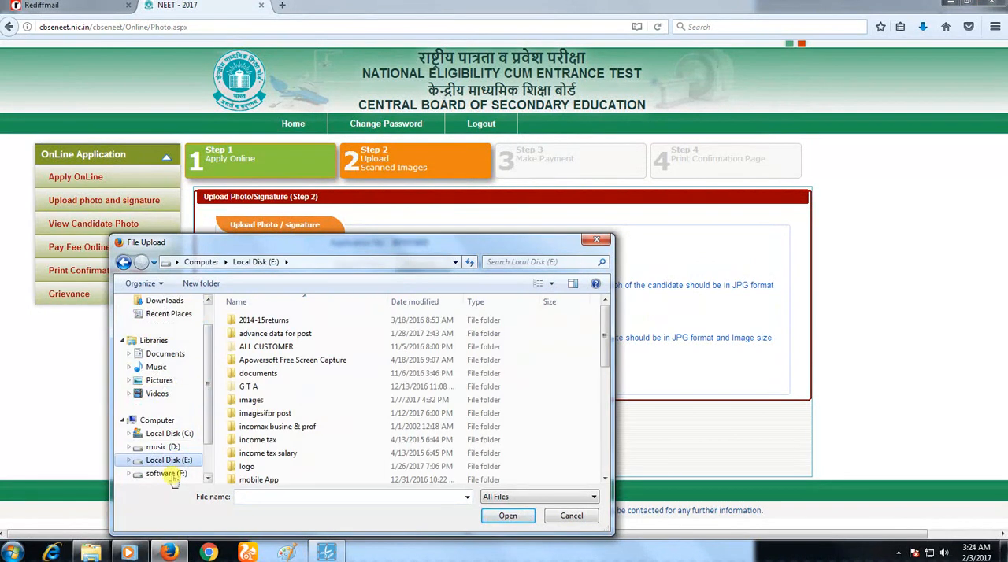
left_click(172, 476)
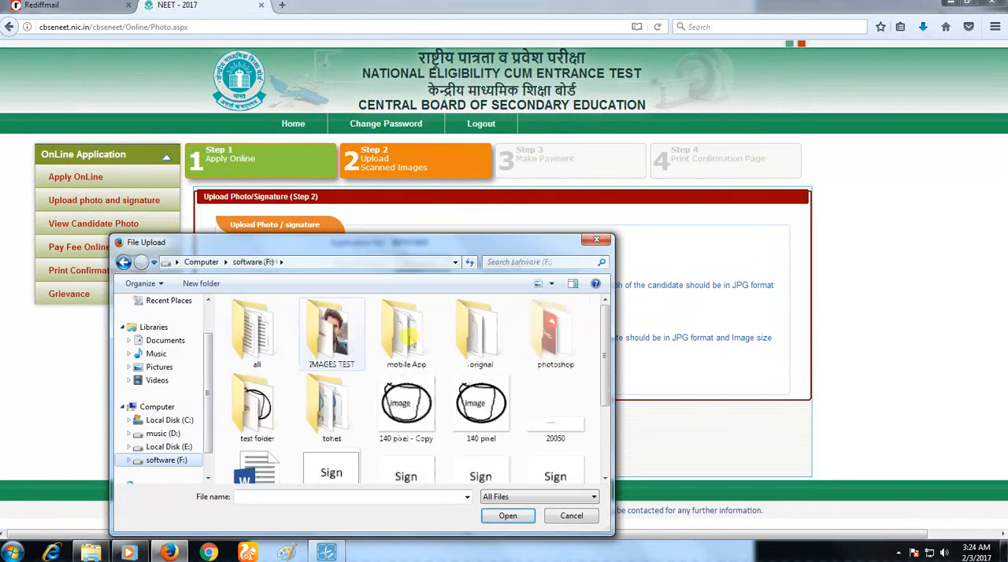
double_click(256, 429)
left_click(482, 347)
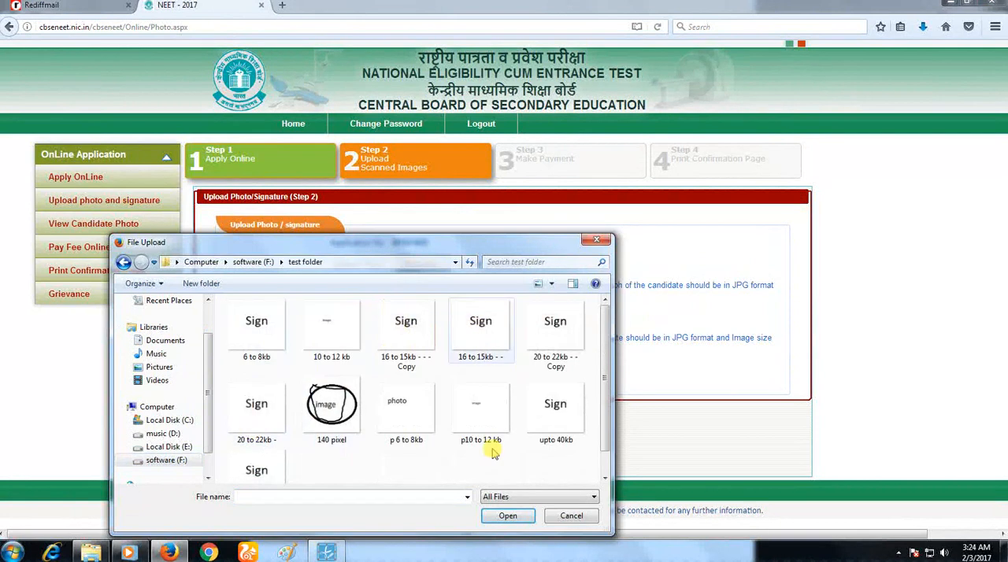
left_click(504, 516)
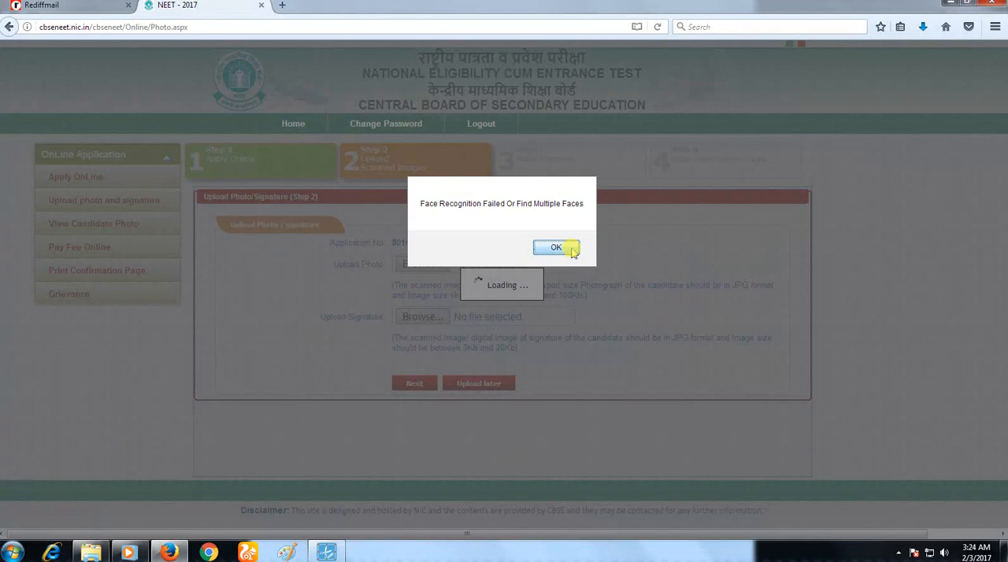
left_click(569, 249)
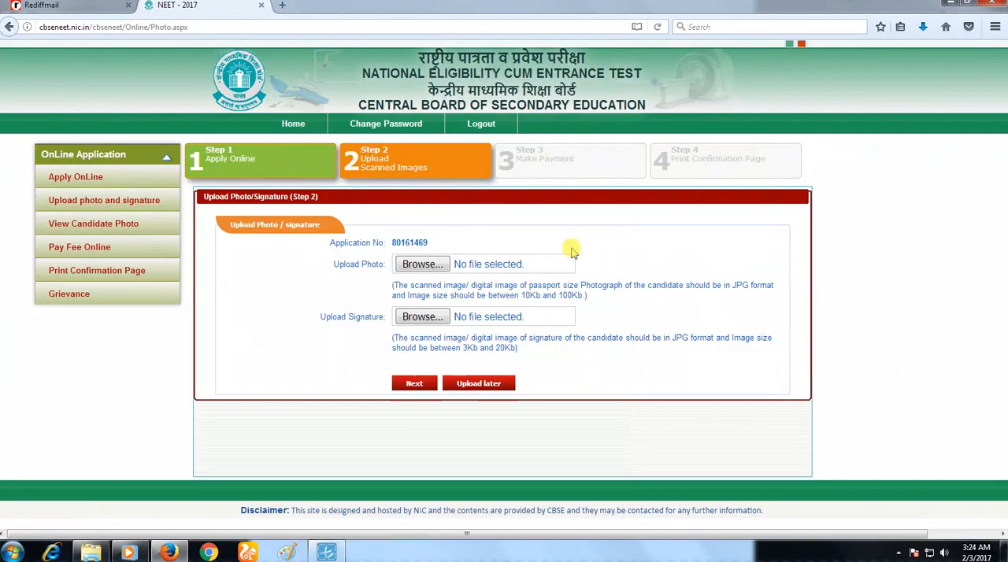
Step: Try to upload the image "upto 40kb" from the test folder as the candidate's photo
left_click(433, 272)
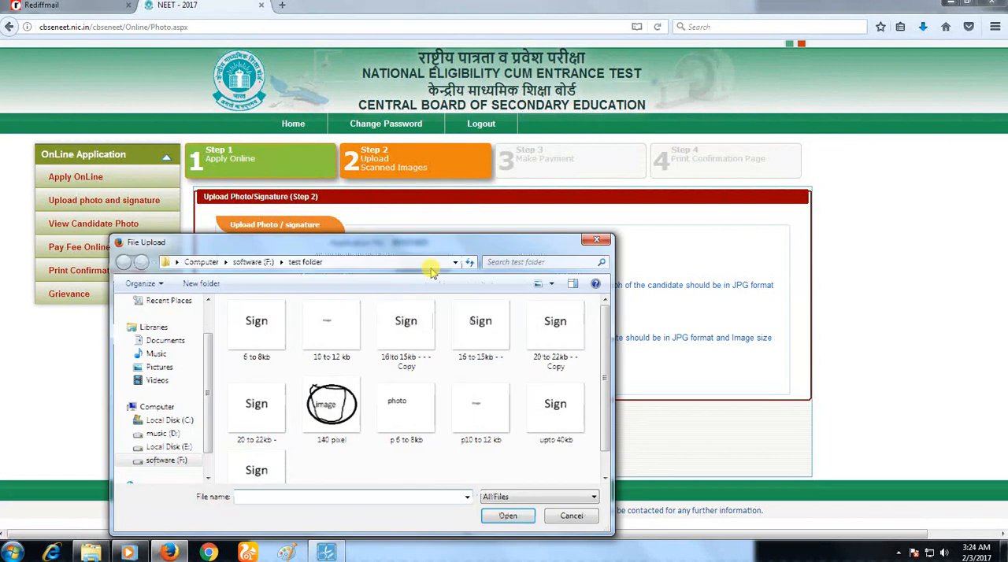
left_click(542, 416)
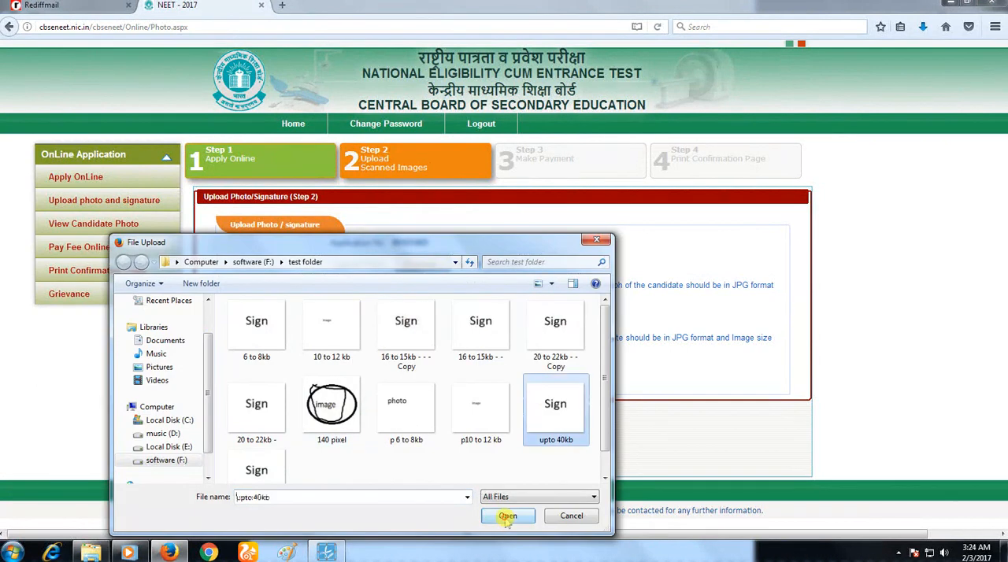
left_click(507, 517)
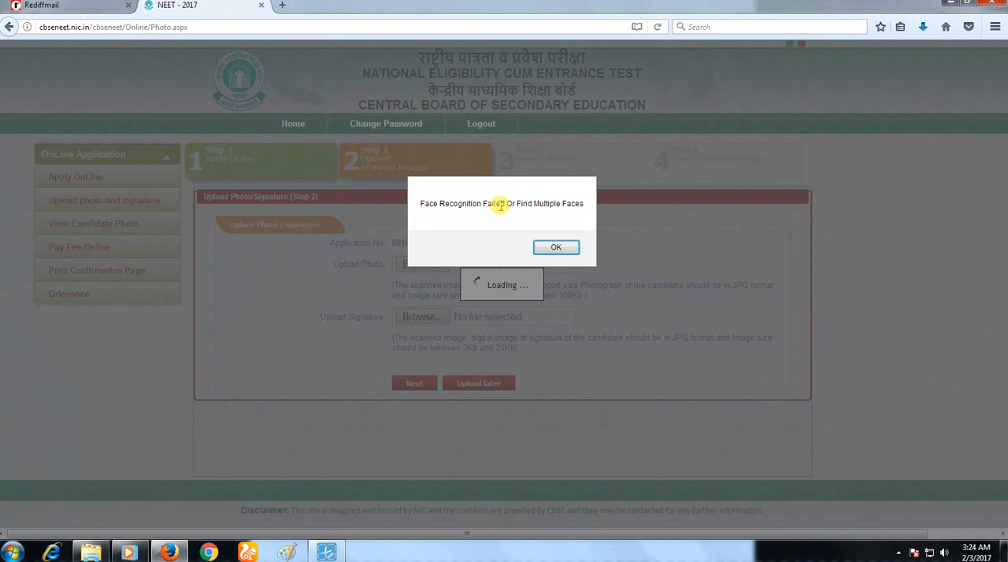
left_click(558, 248)
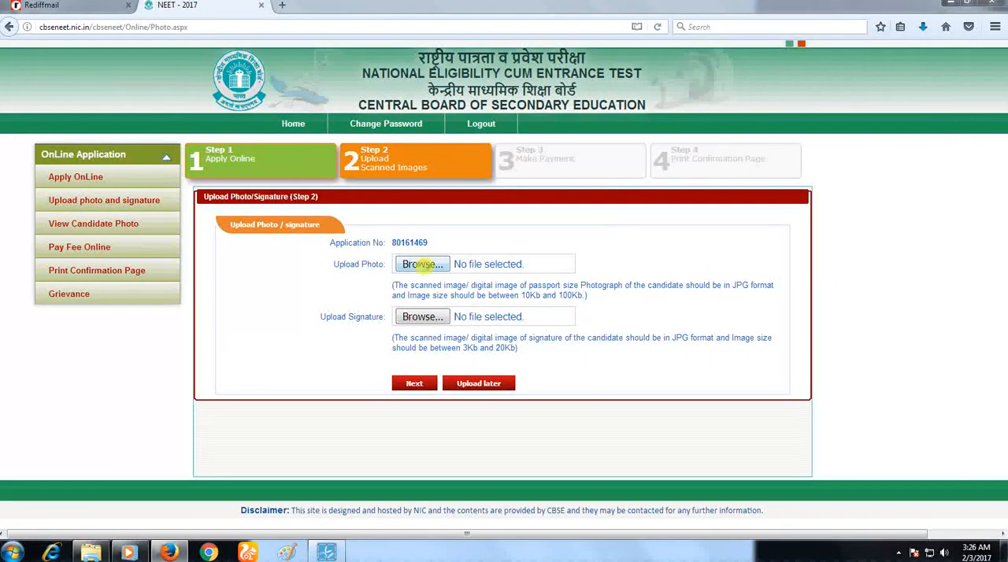
Step: Try to submit "photo size" as the candidate's photo together with "16 to 15kb - - - Copy" as the signature
left_click(423, 264)
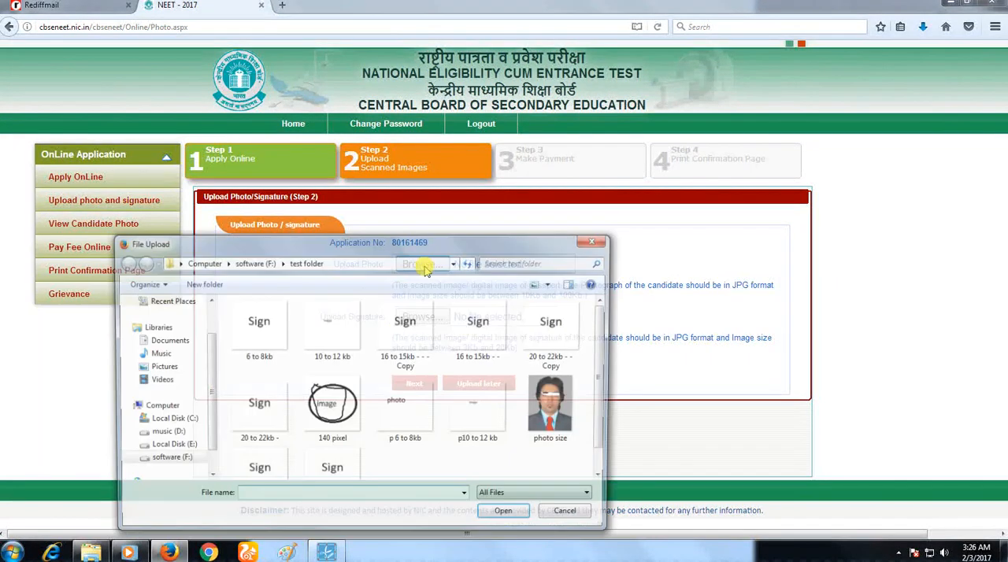
left_click(555, 408)
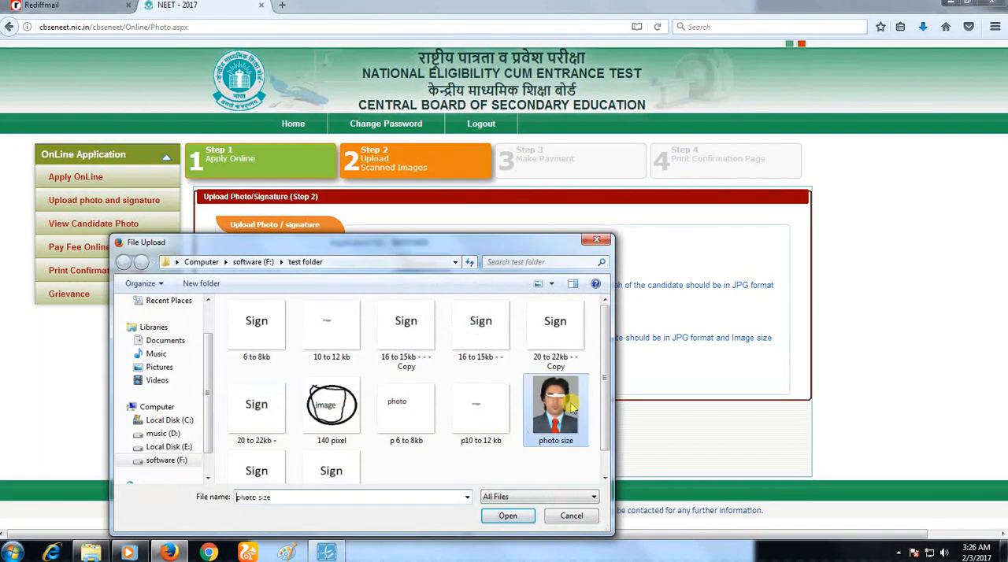
left_click(508, 516)
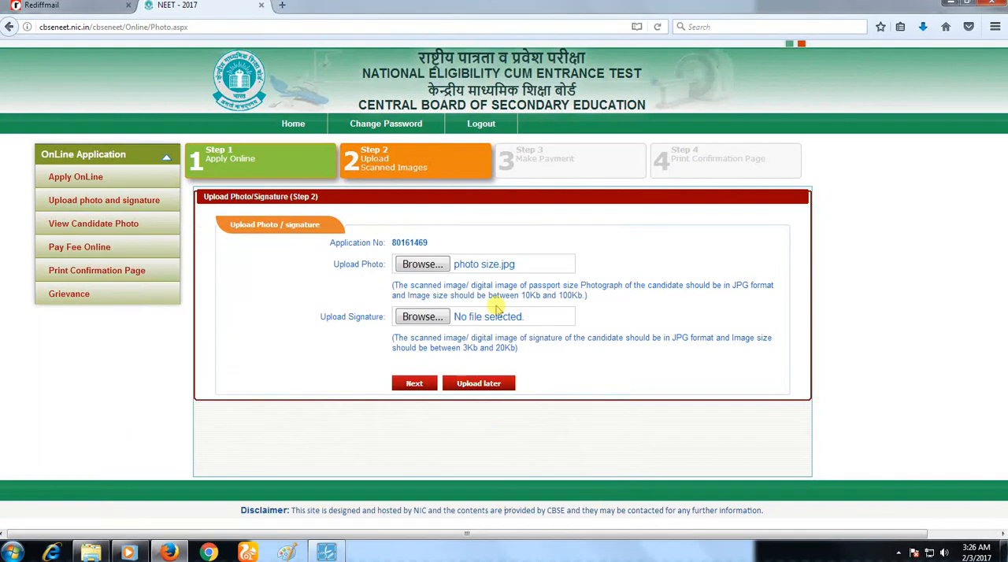
left_click(432, 320)
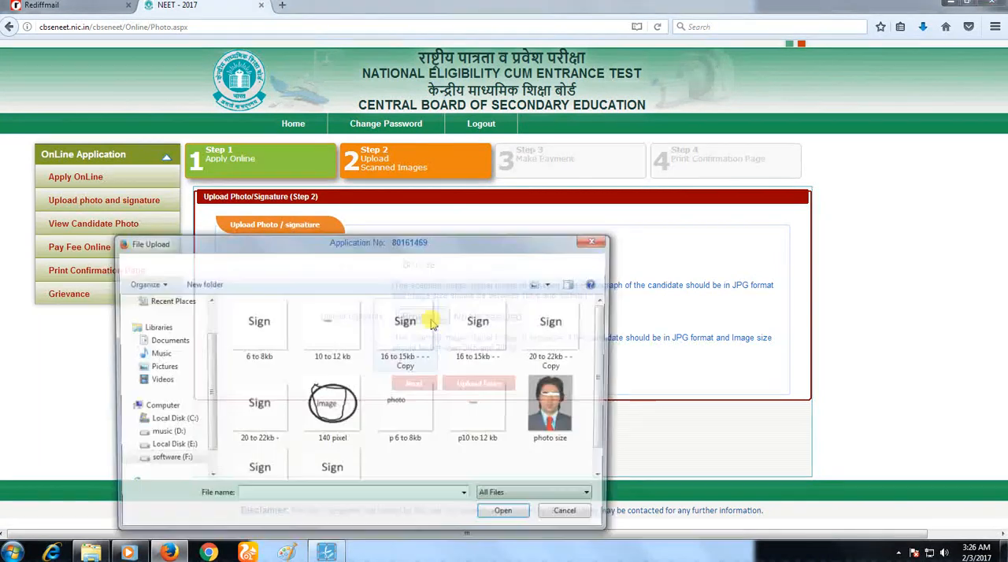
left_click(427, 326)
left_click(504, 516)
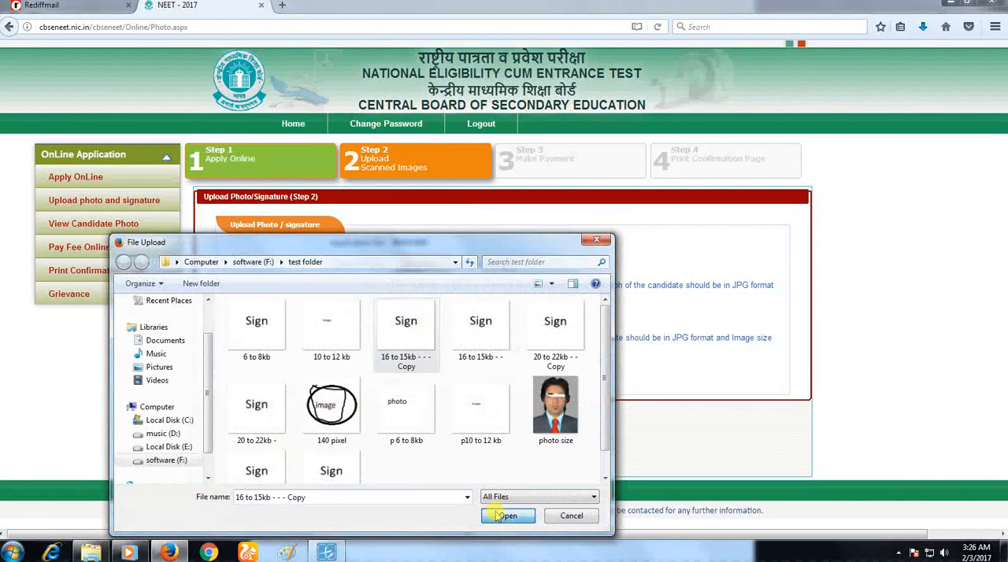
left_click(415, 386)
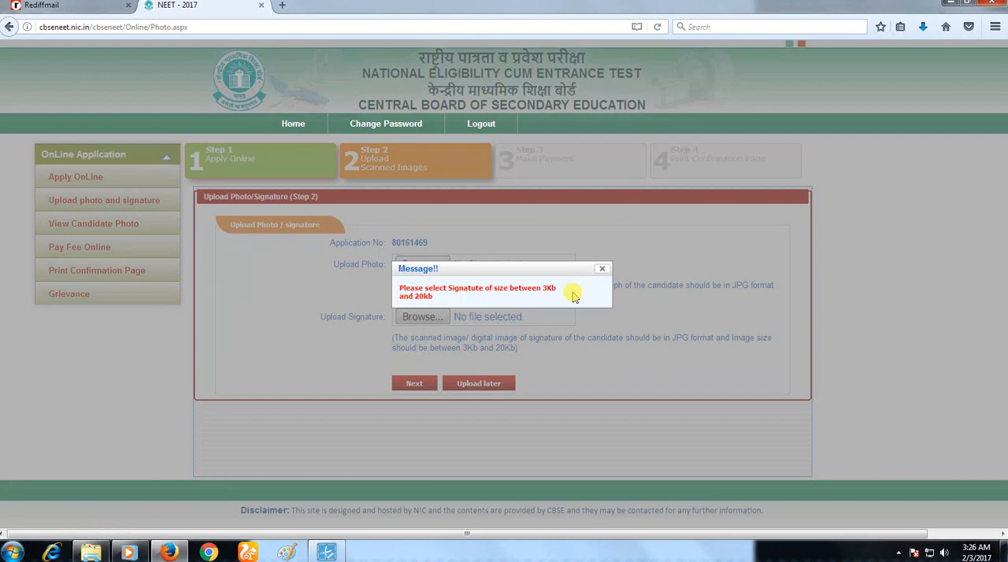
left_click(600, 271)
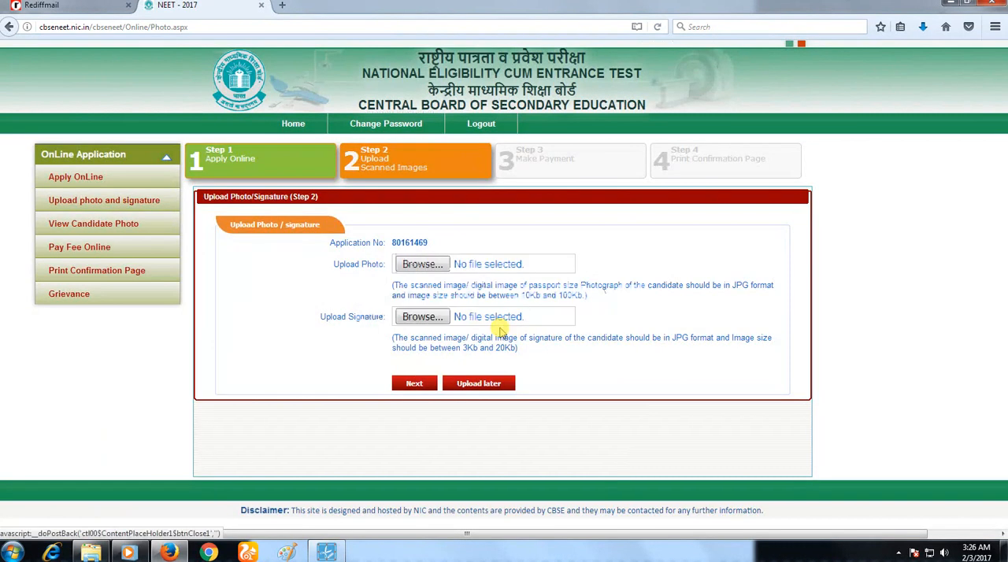
Step: Submit photo size.jpg as the photo and p10 to 12 kb.jpg as the signature from the test folder, and accept their preview
left_click(422, 265)
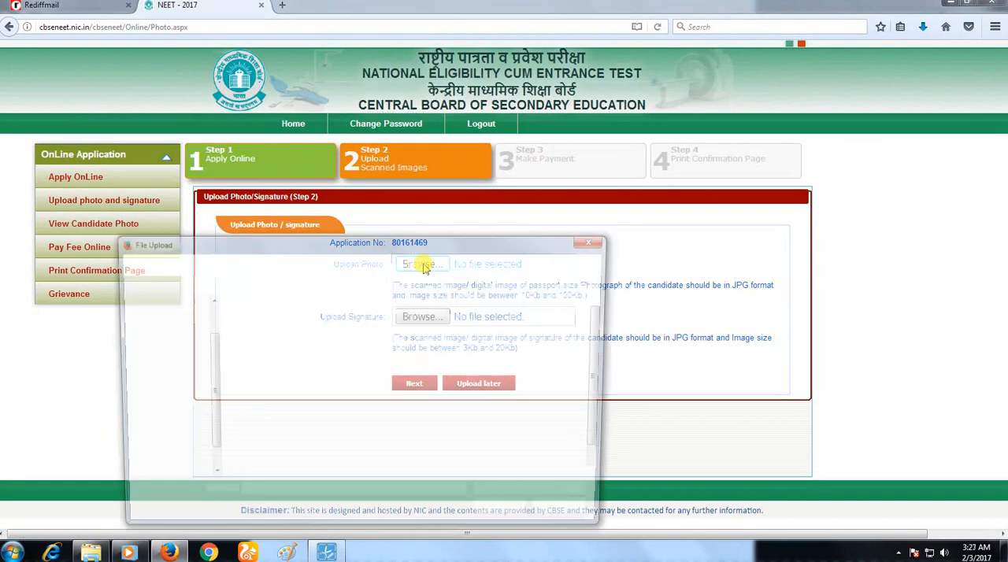
left_click(555, 406)
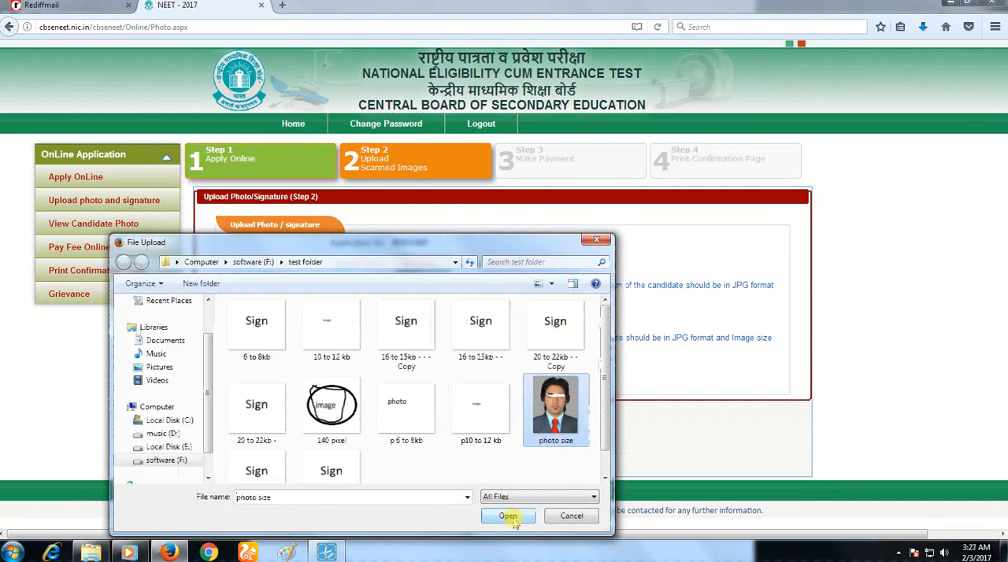
left_click(510, 518)
left_click(424, 318)
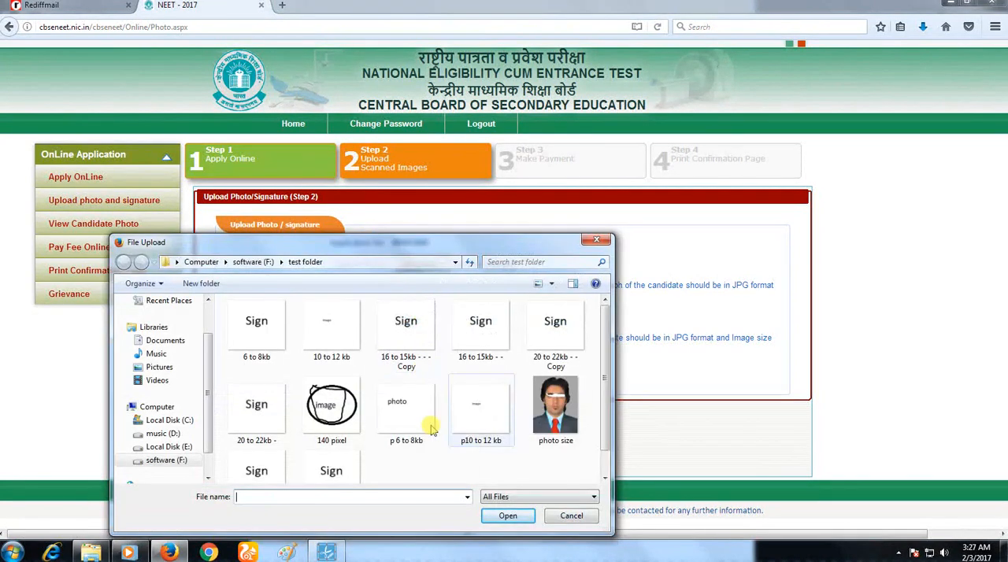
left_click(478, 408)
left_click(495, 518)
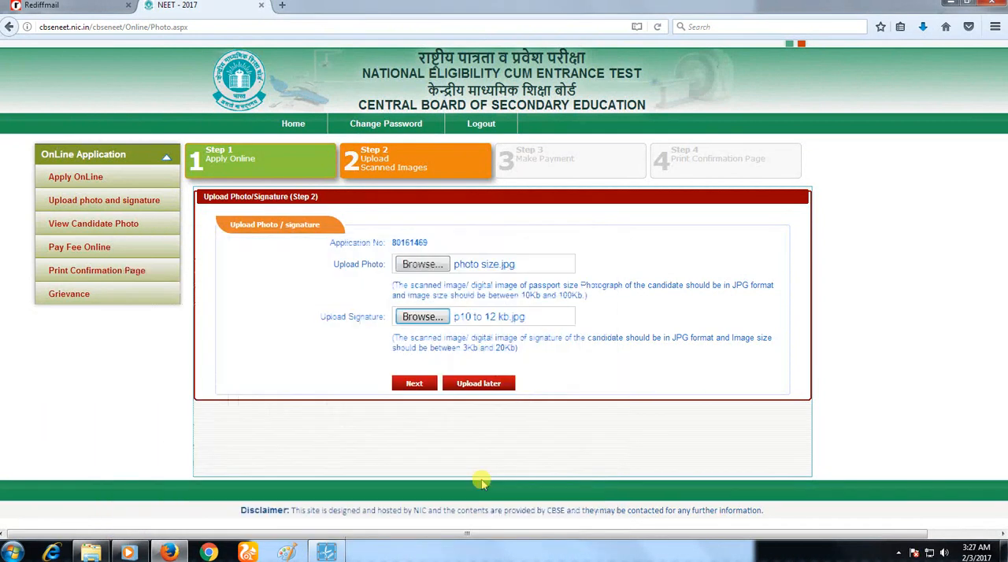
left_click(421, 385)
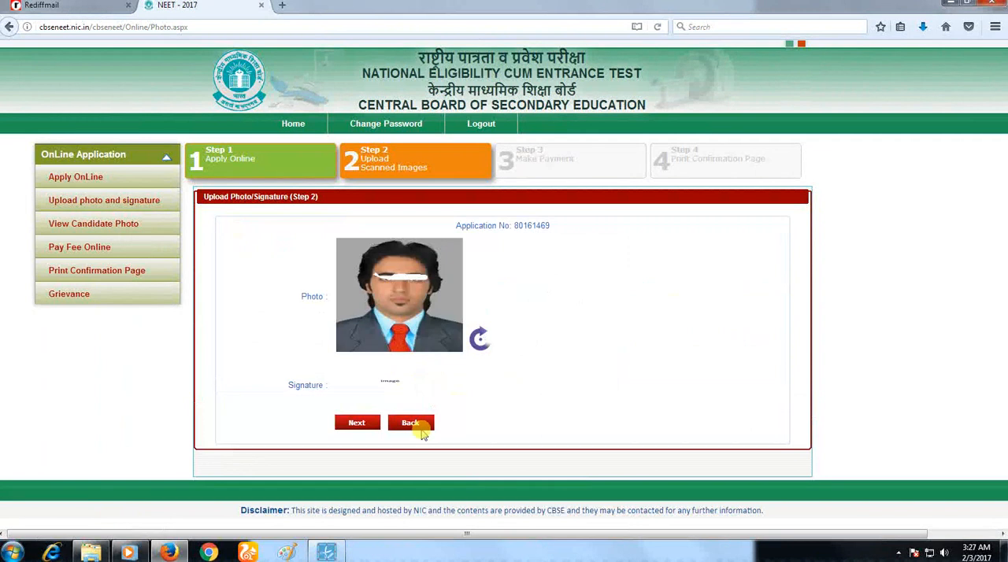
left_click(367, 425)
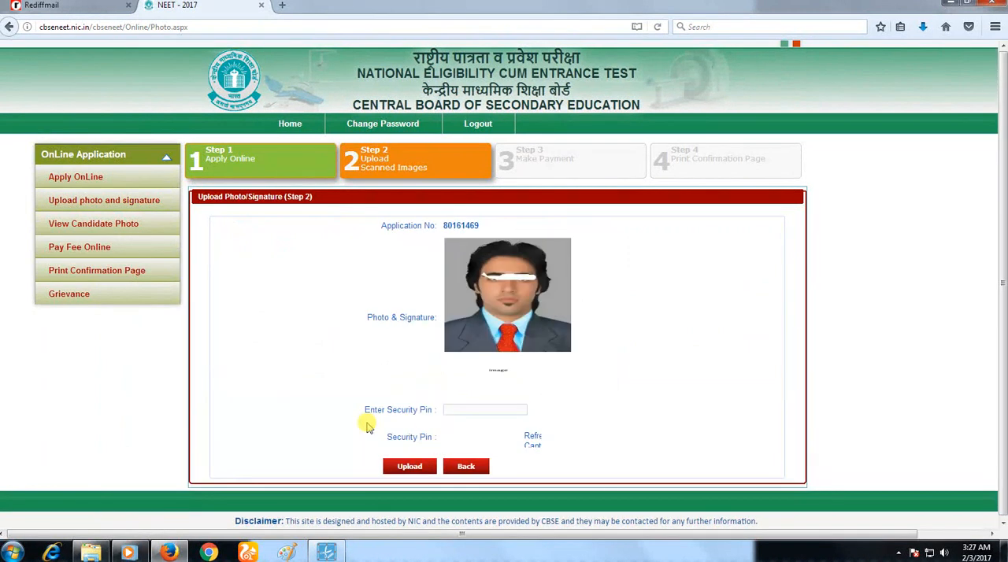
Step: Enter the security pin in the exact letter case shown in the image and upload the photo and signature
left_click(474, 410)
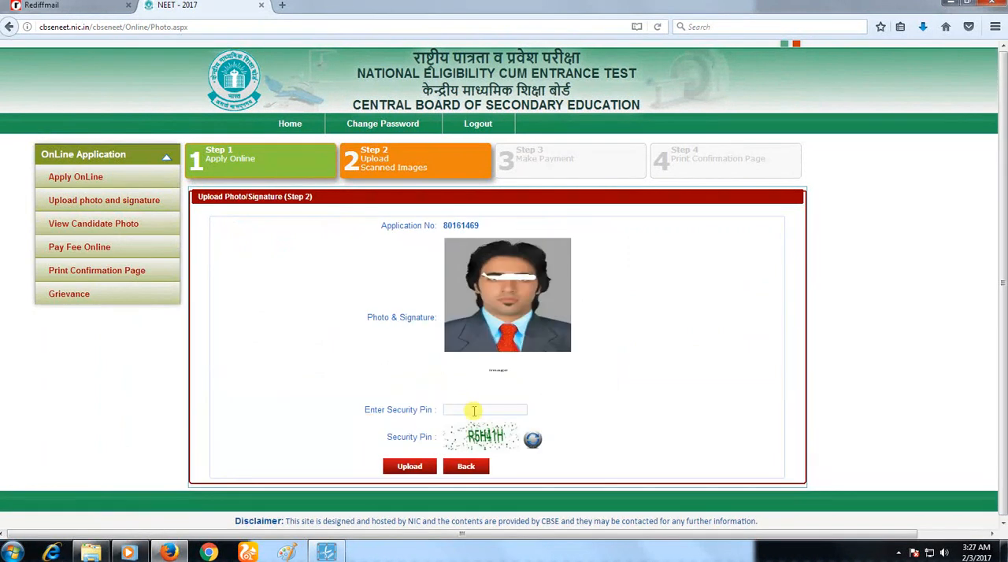
type("r")
key("BackSpace")
type("R5H41H")
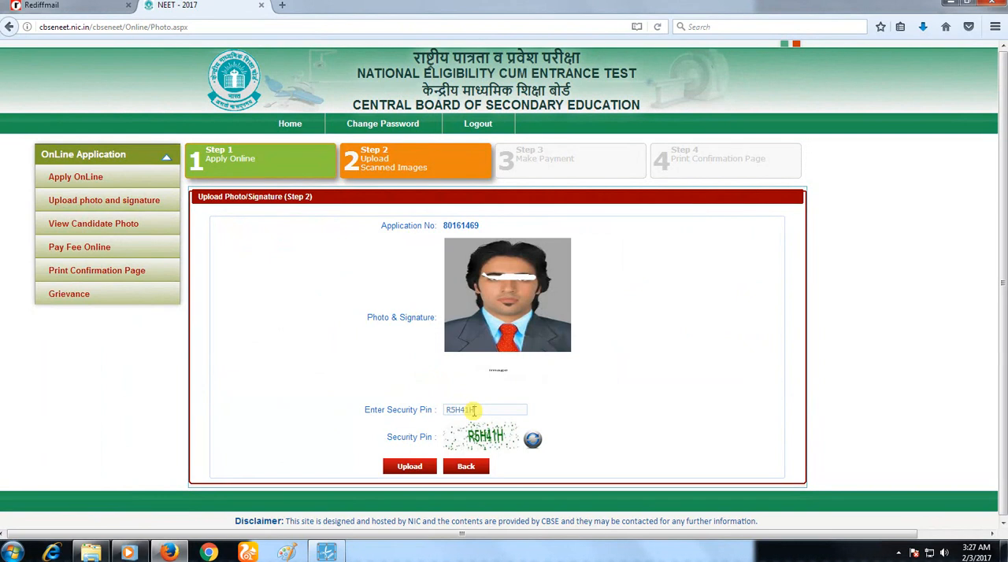
left_click(410, 466)
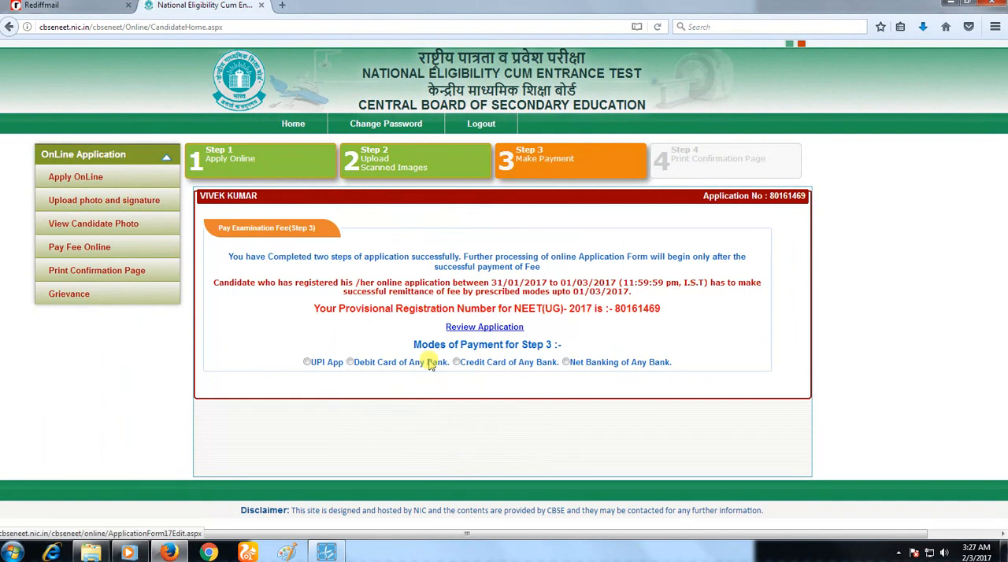
Step: Open the application review page and examine the uploaded images, personal details, academic details and address
left_click(471, 329)
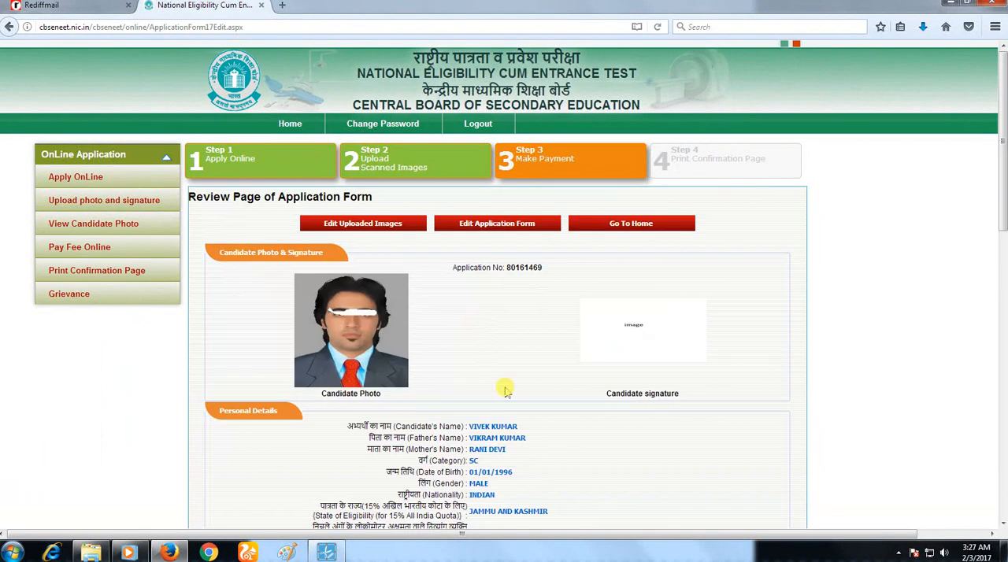
scroll(506, 389, "down", 15)
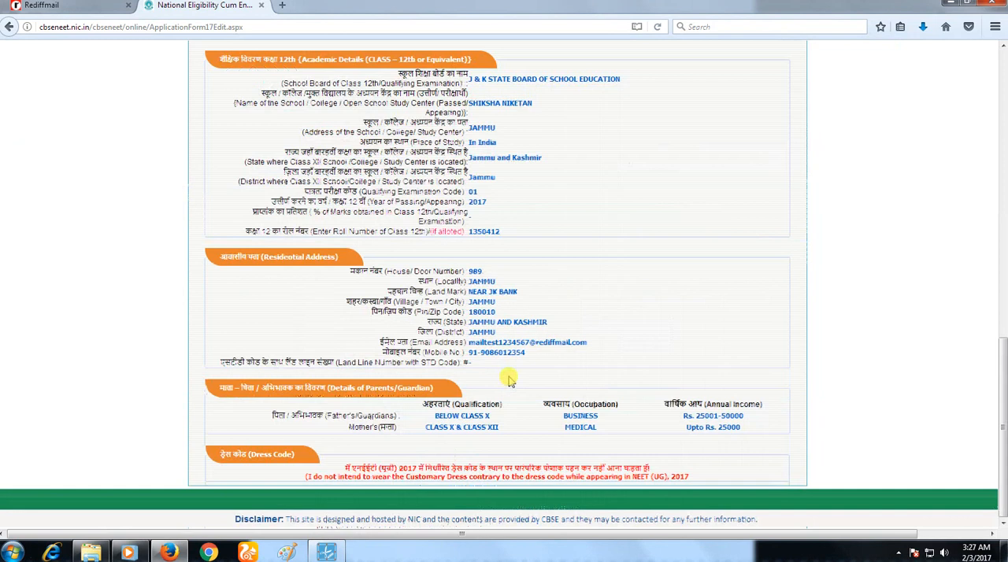
scroll(512, 377, "up", 6)
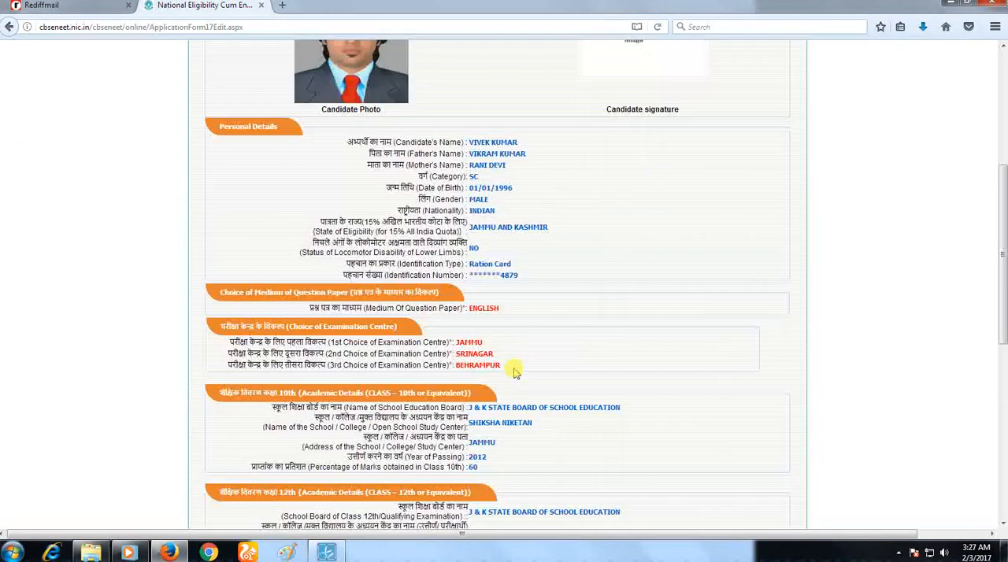
scroll(473, 355, "up", 4)
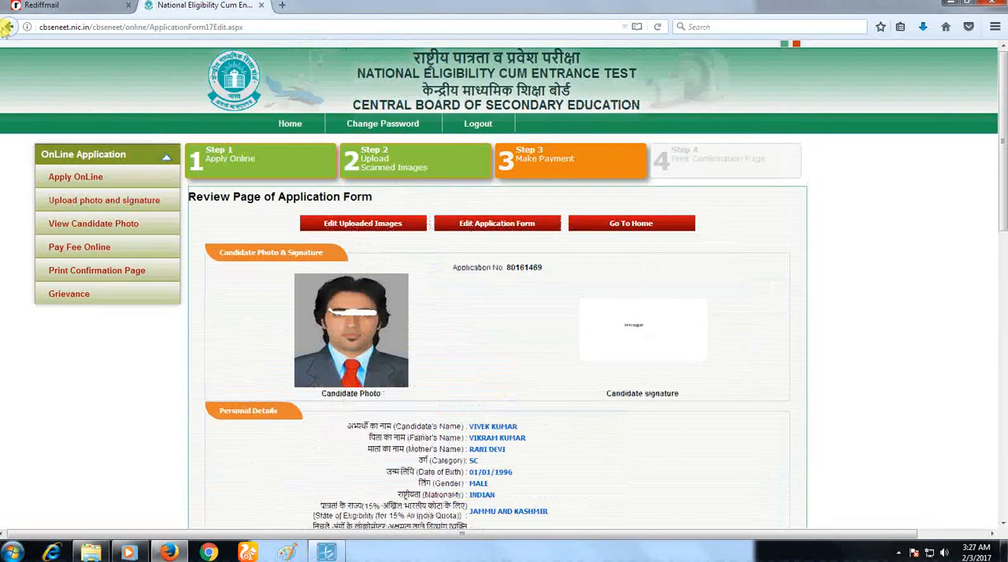
Step: Go to the online examination fee payment and choose Debit Card of Any Bank as the mode of payment
left_click(101, 251)
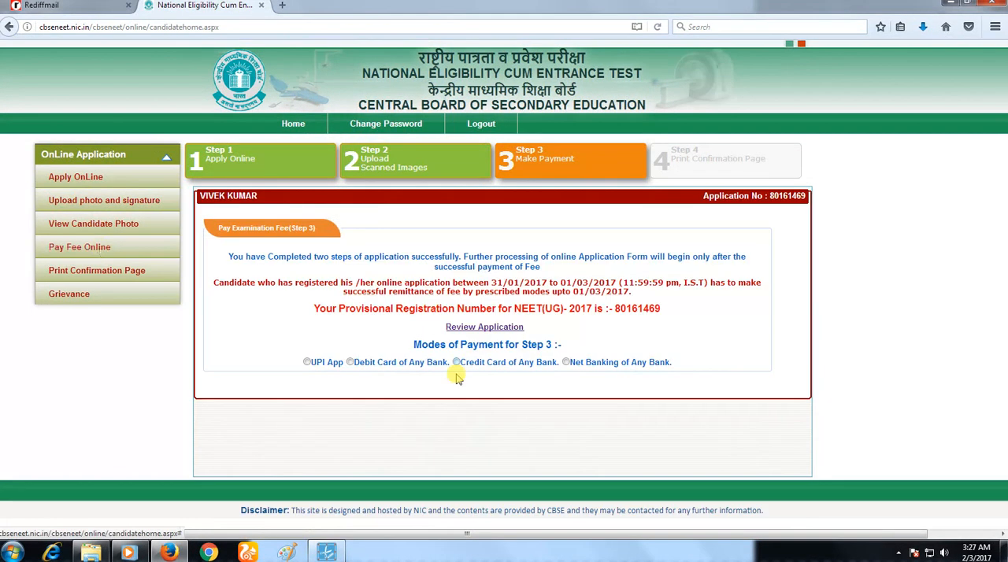
left_click(307, 362)
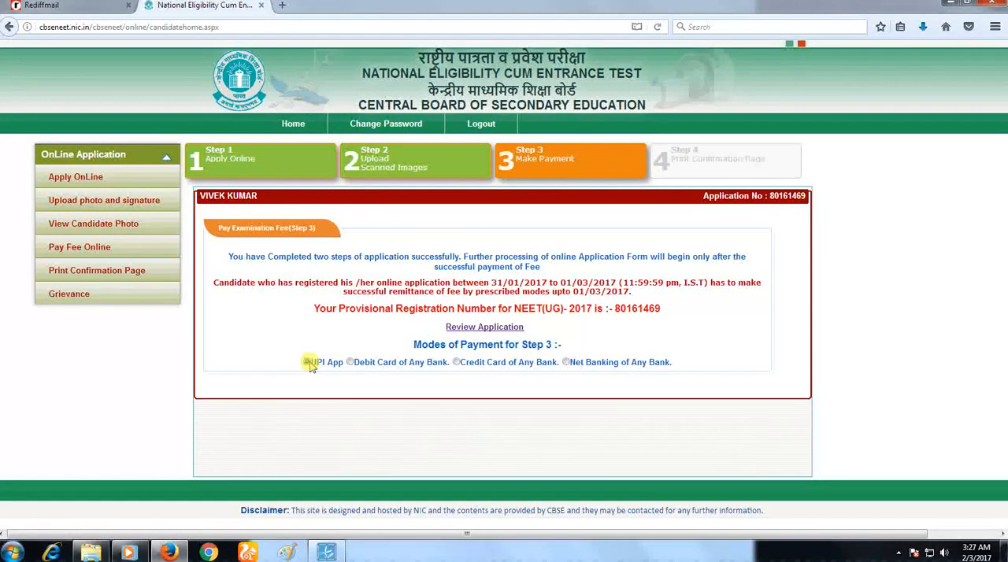
left_click(350, 362)
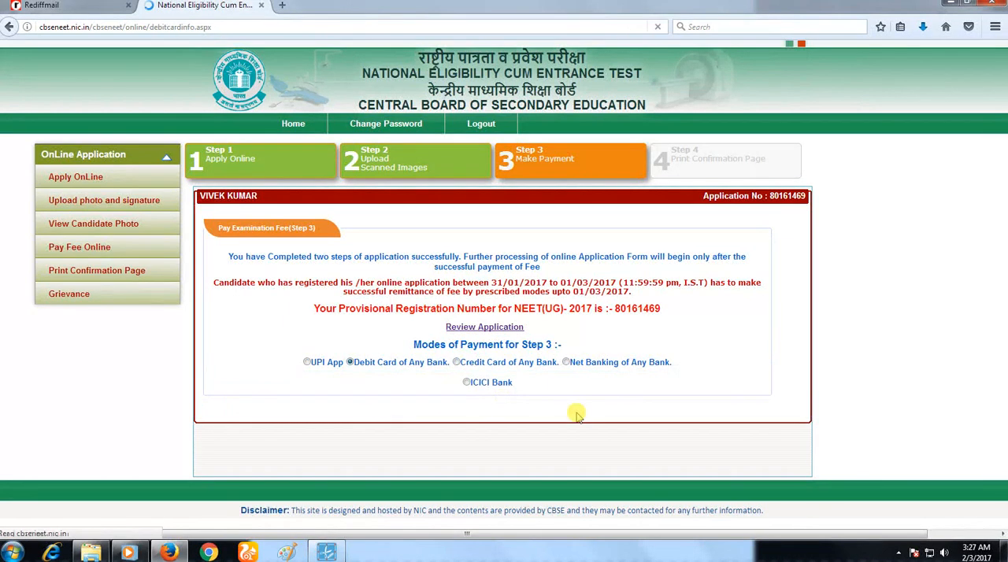